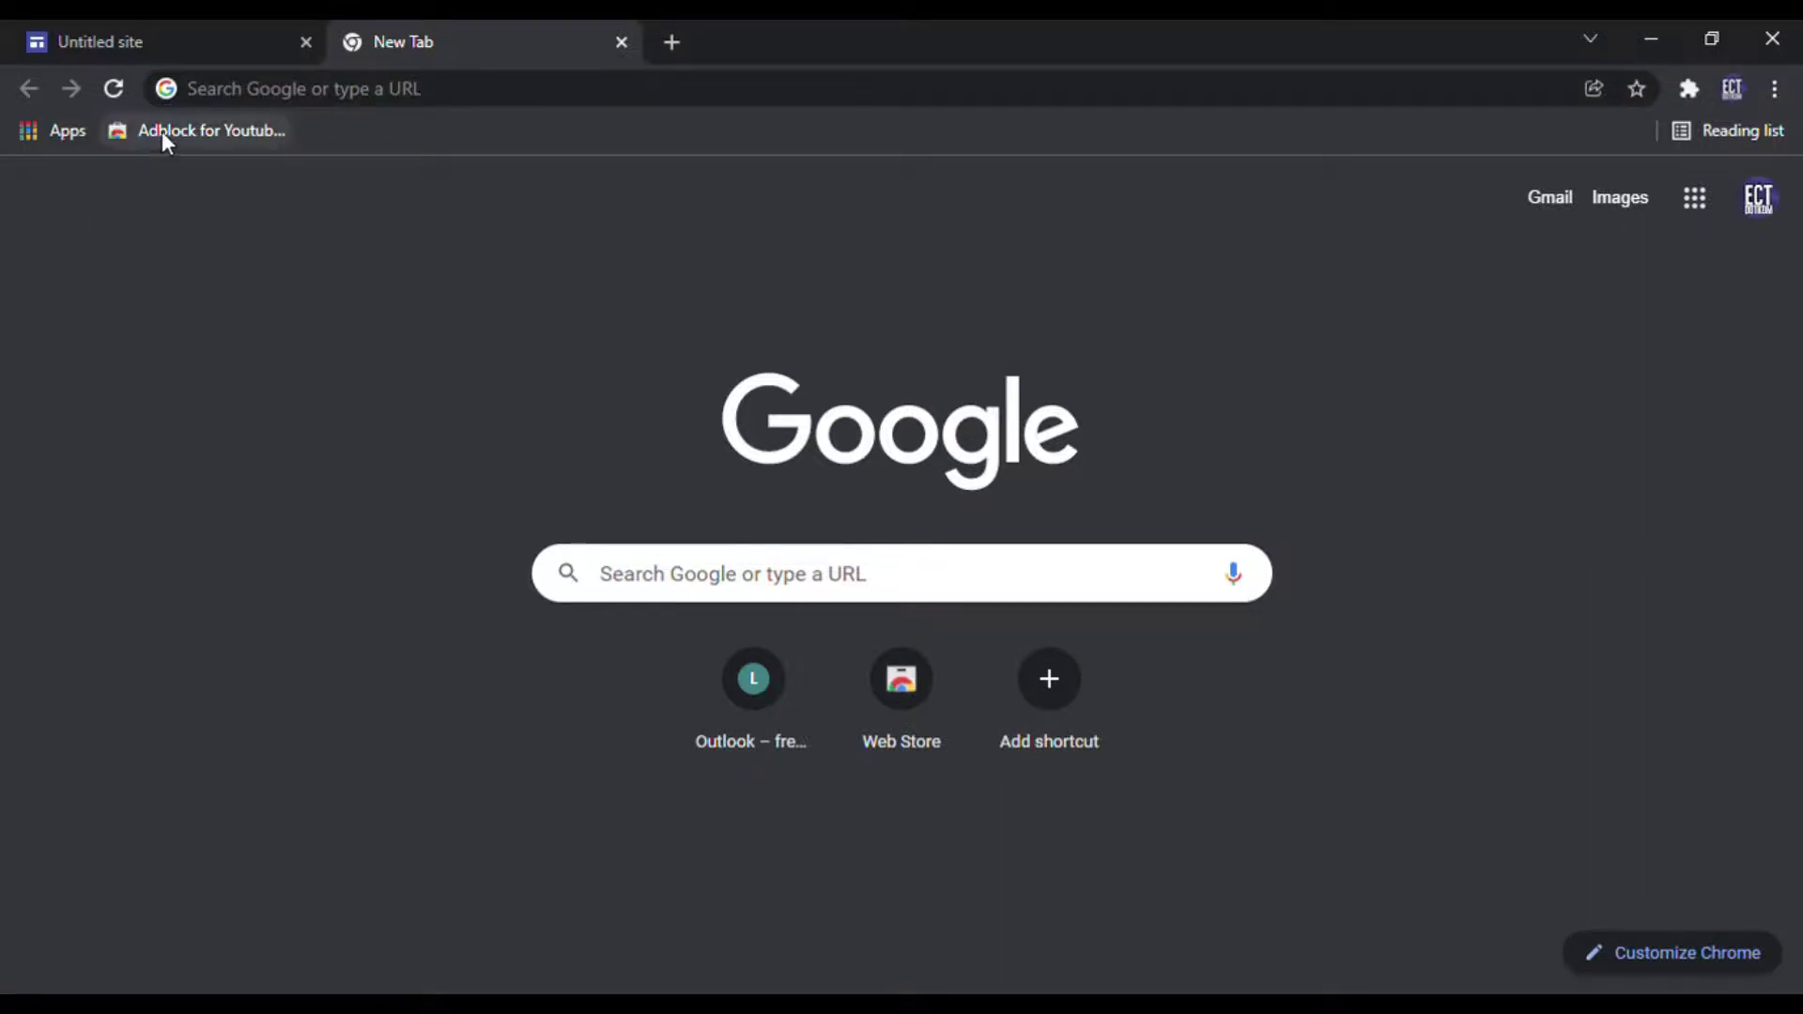
Step: Go to addthis.com by typing 'add' in the address bar and accepting the suggestion
click(279, 94)
text(addthis.com)
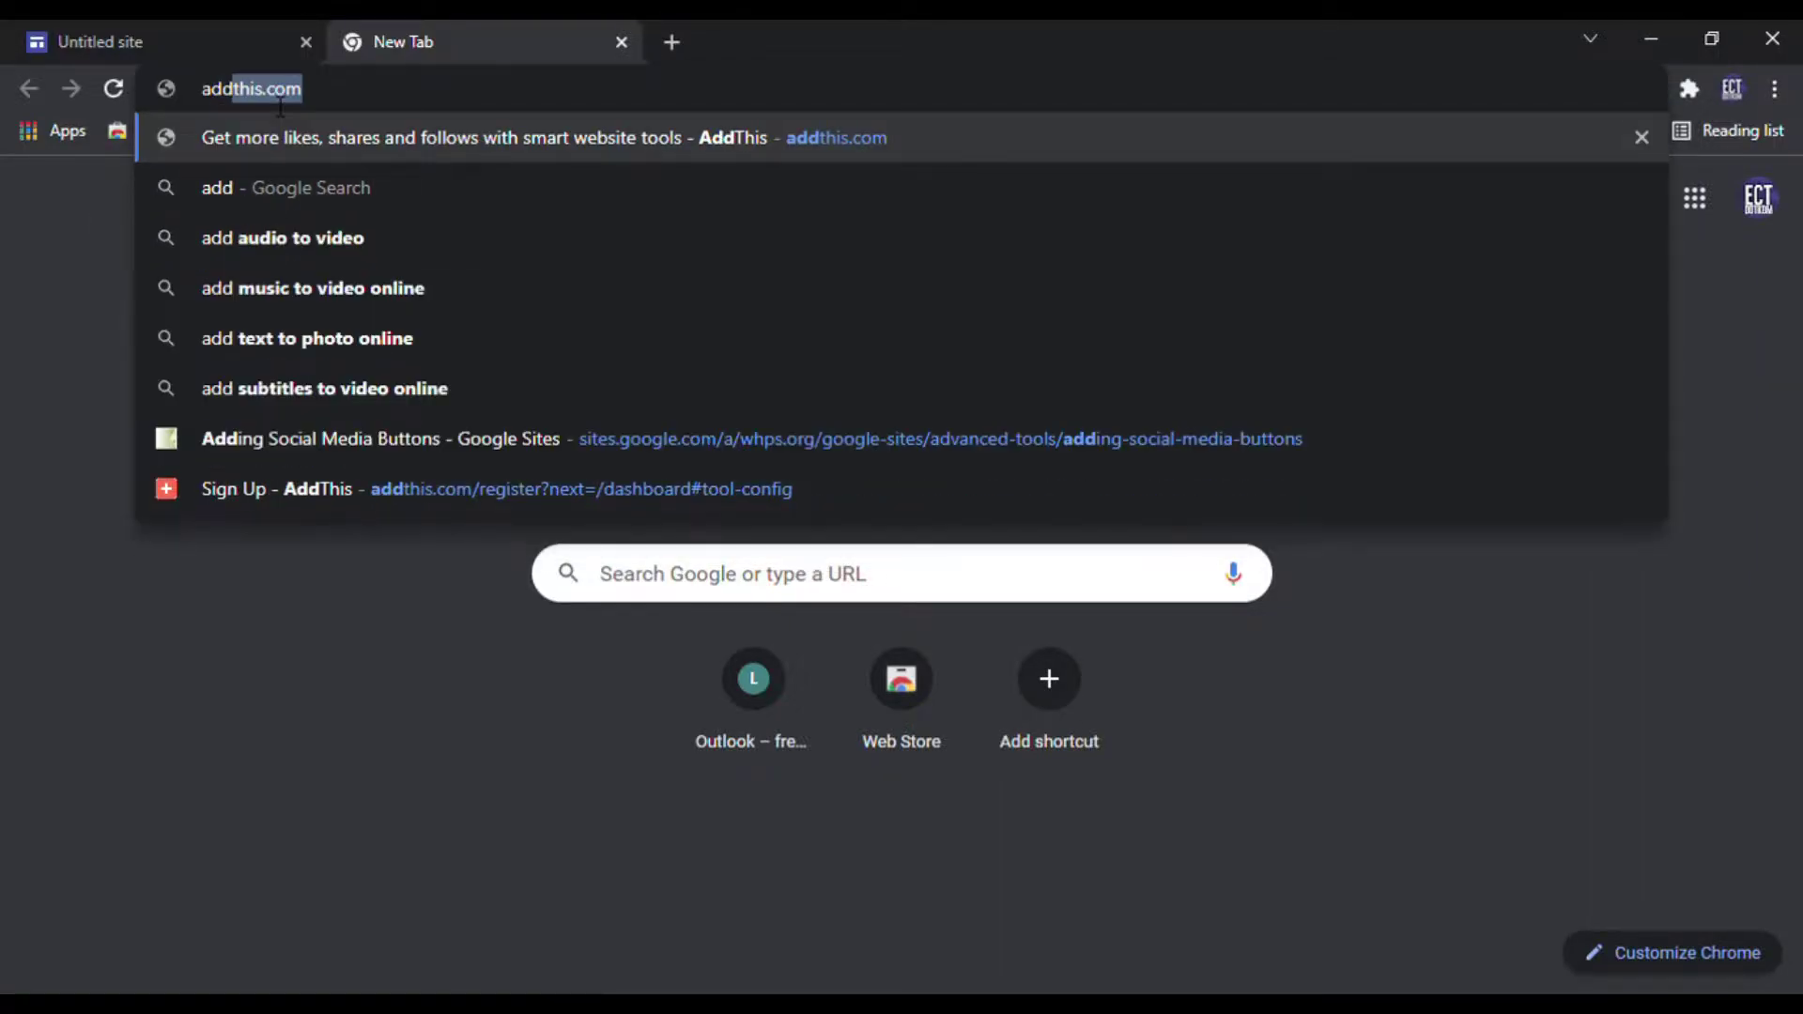
key(Return)
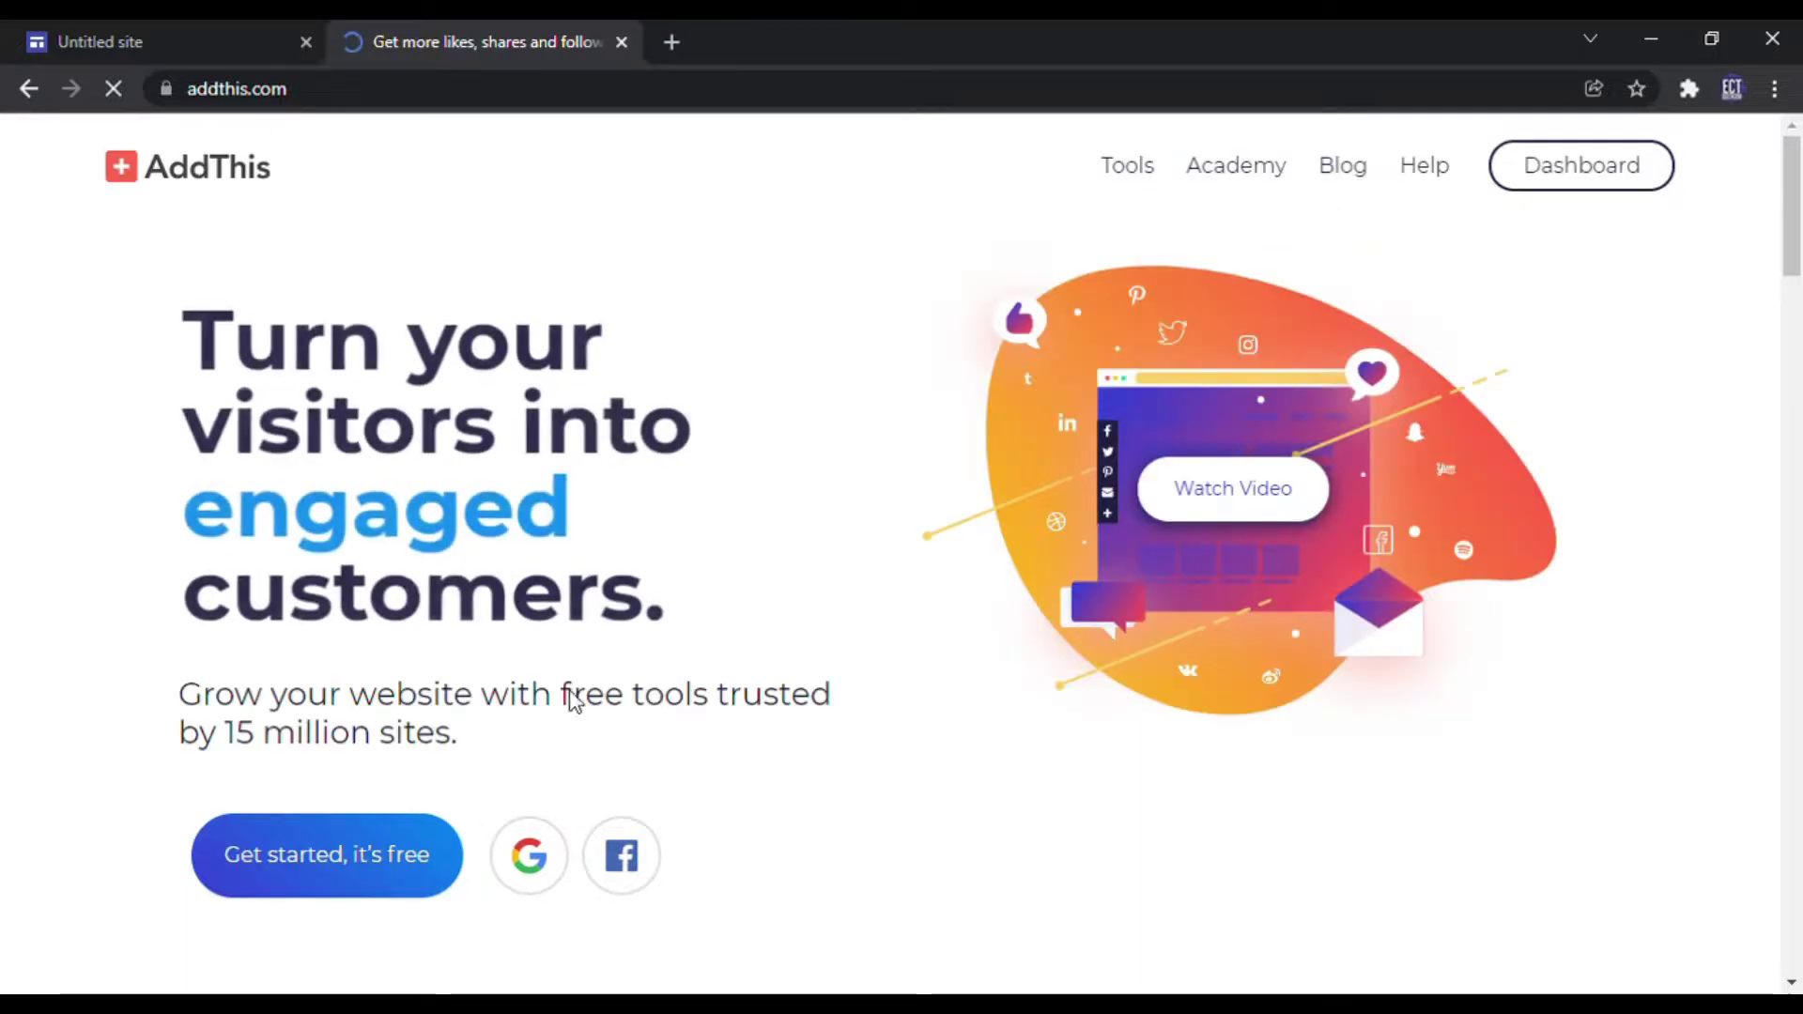
Step: Sign up for a free AddThis account with an e-mail address and confirmed password, passing the reCAPTCHA
click(317, 872)
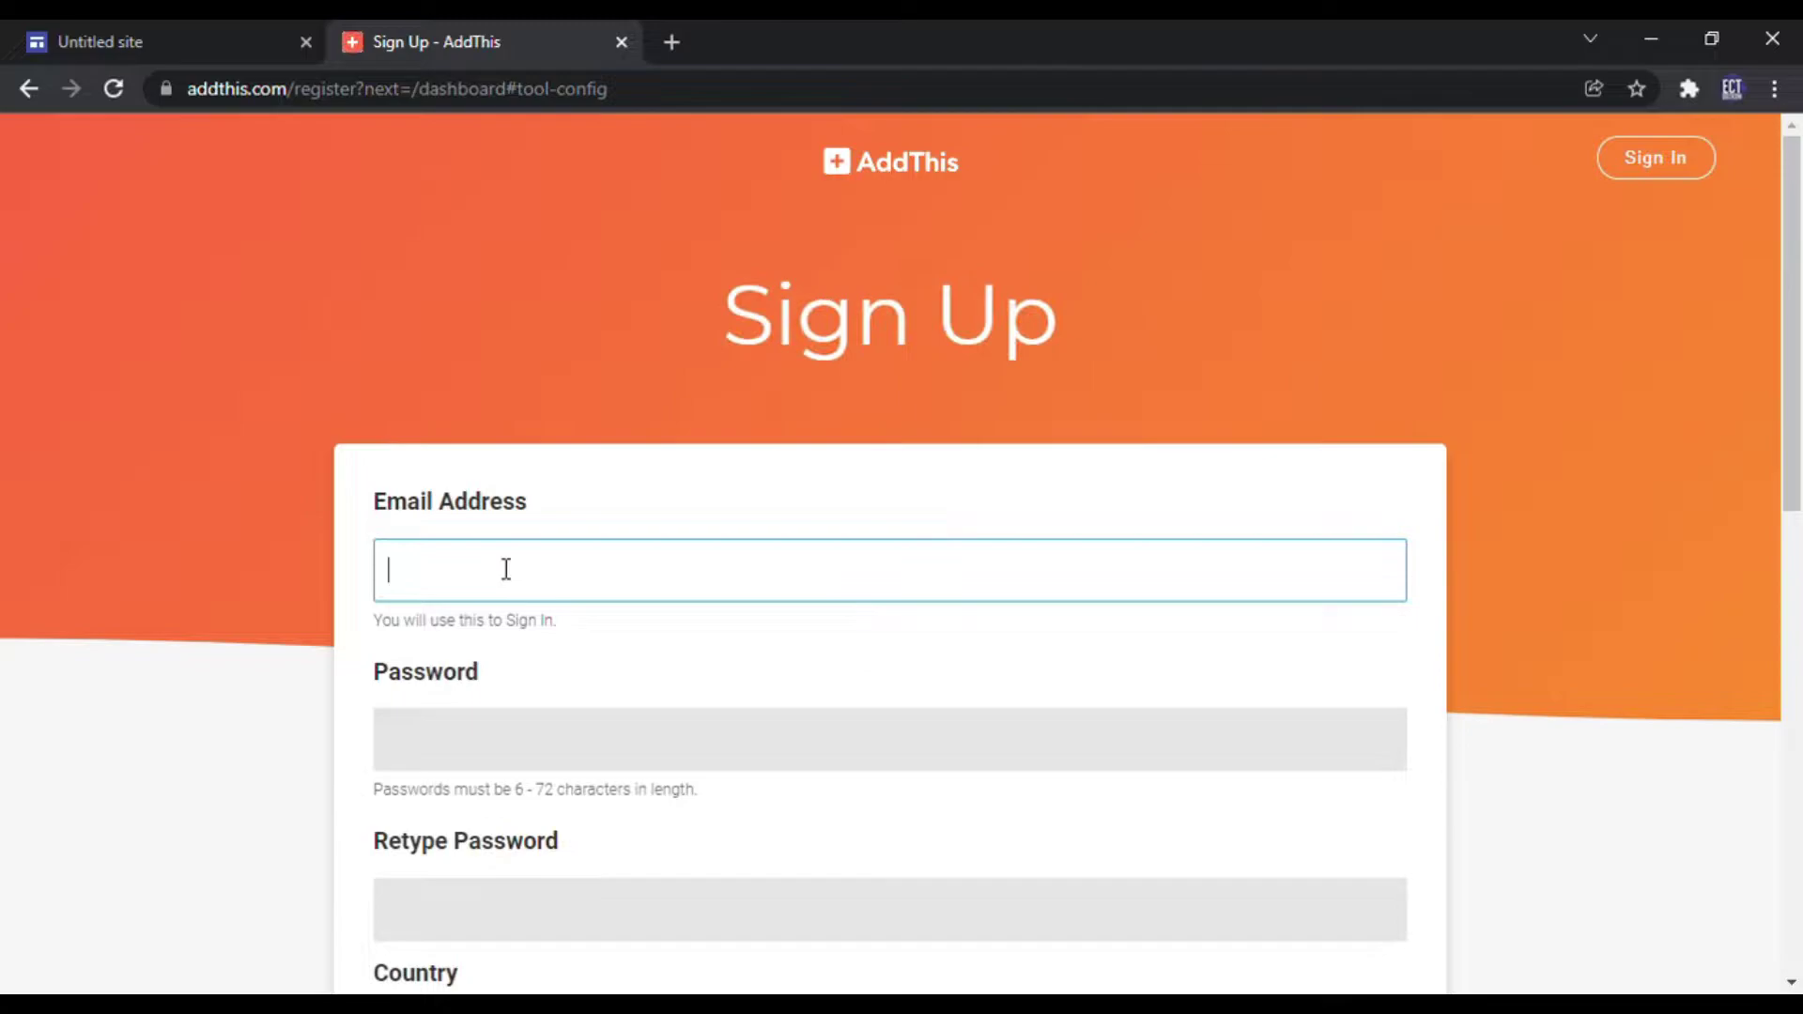
click(506, 569)
click(468, 743)
text(••)
click(428, 935)
text(••••••••••)
scroll(237, 822, down, 7)
click(775, 856)
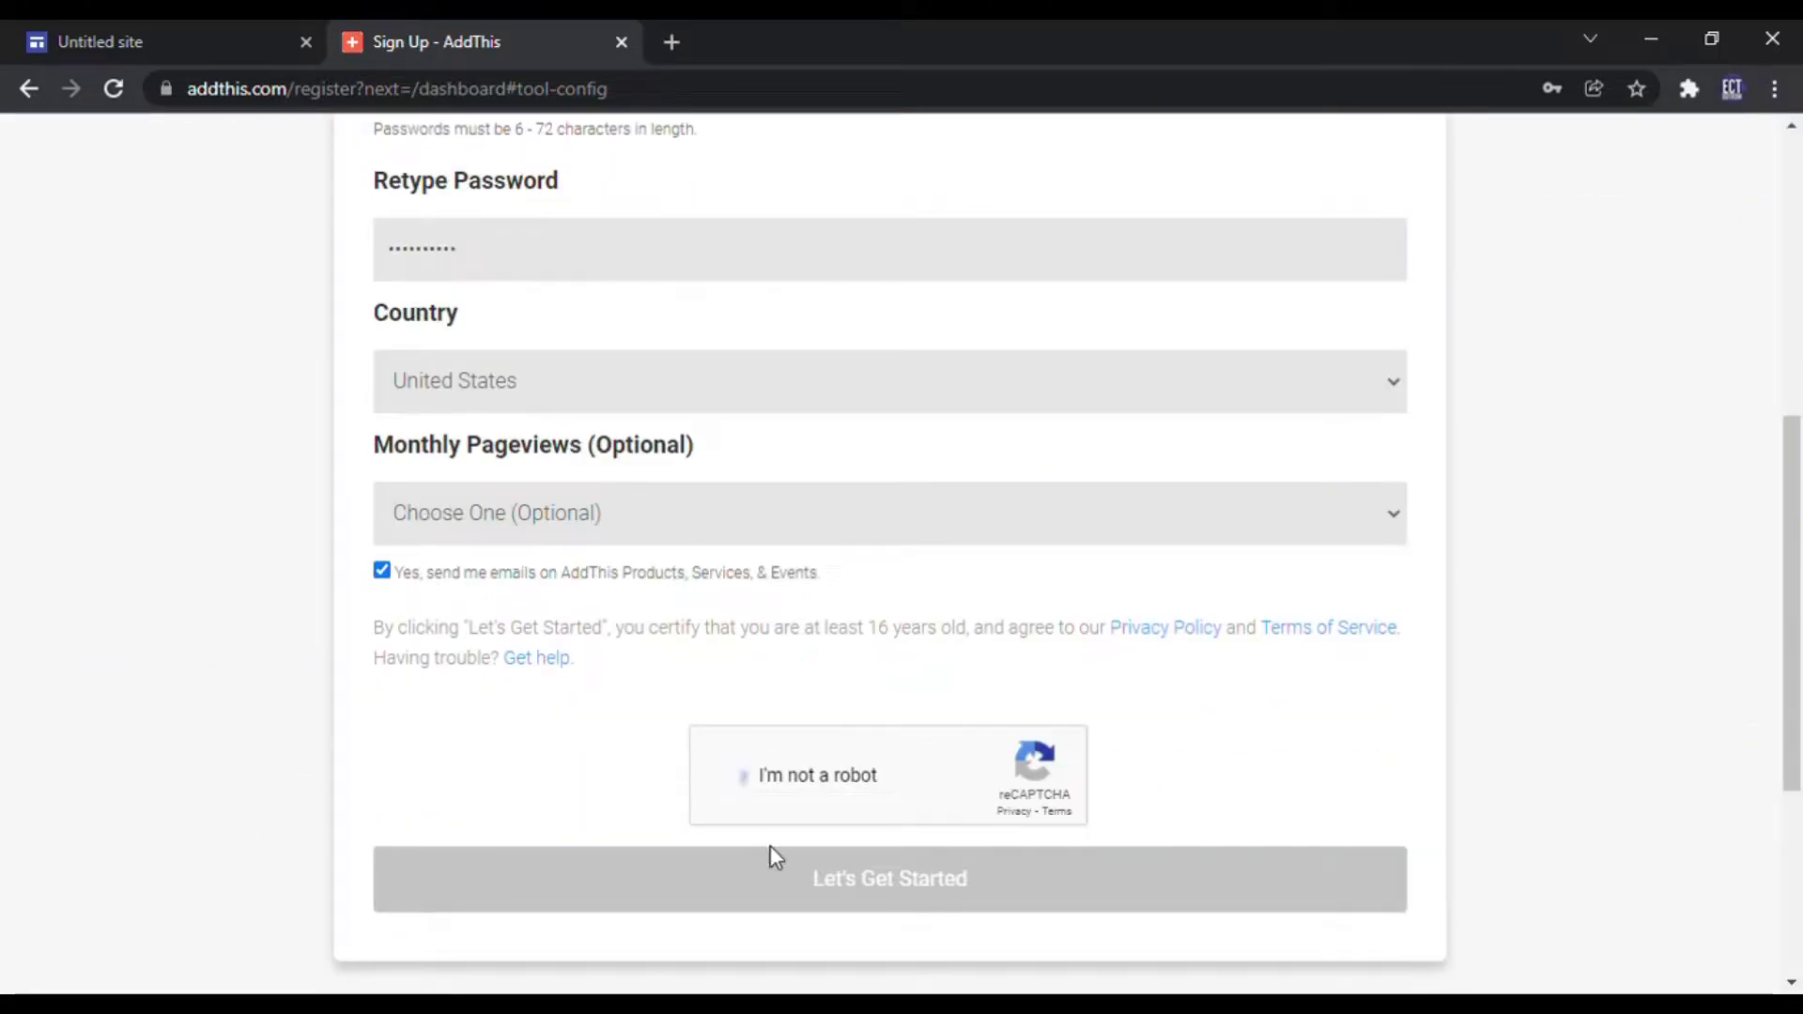
click(890, 883)
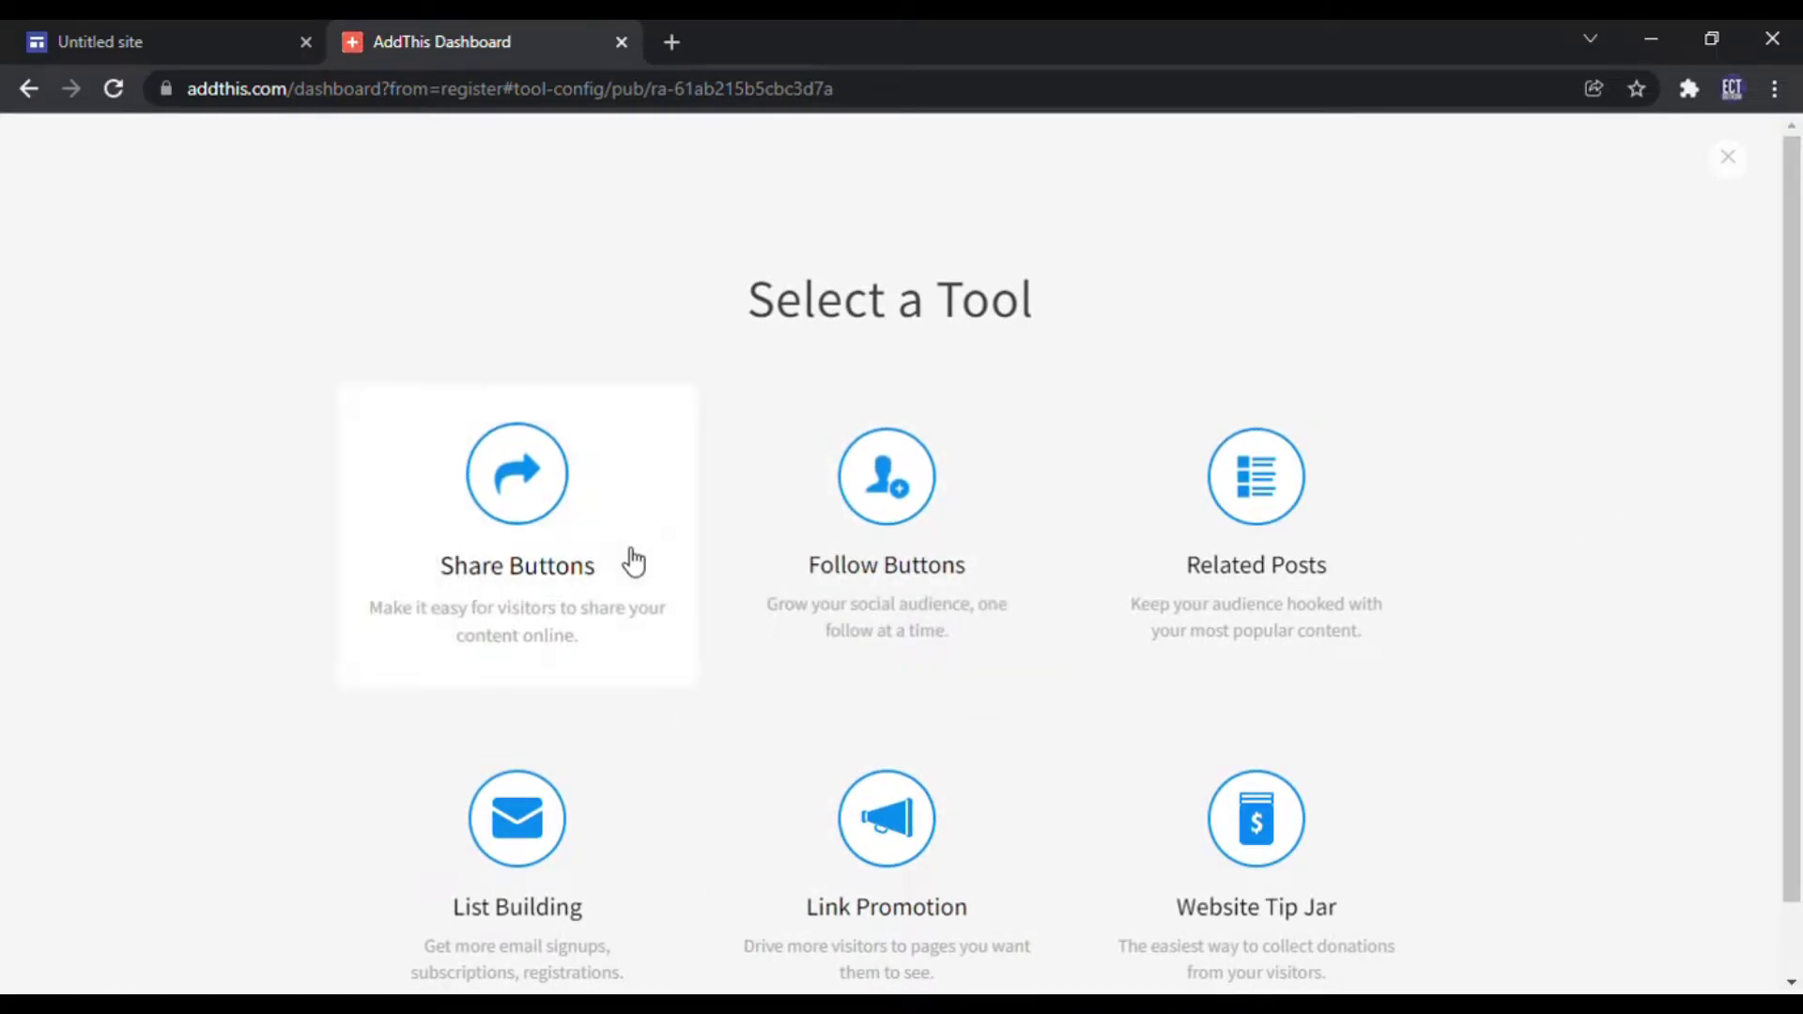
Step: Pick the Follow Buttons tool, compare Inline with Header, and continue with the Header style
scroll(413, 479, down, 1)
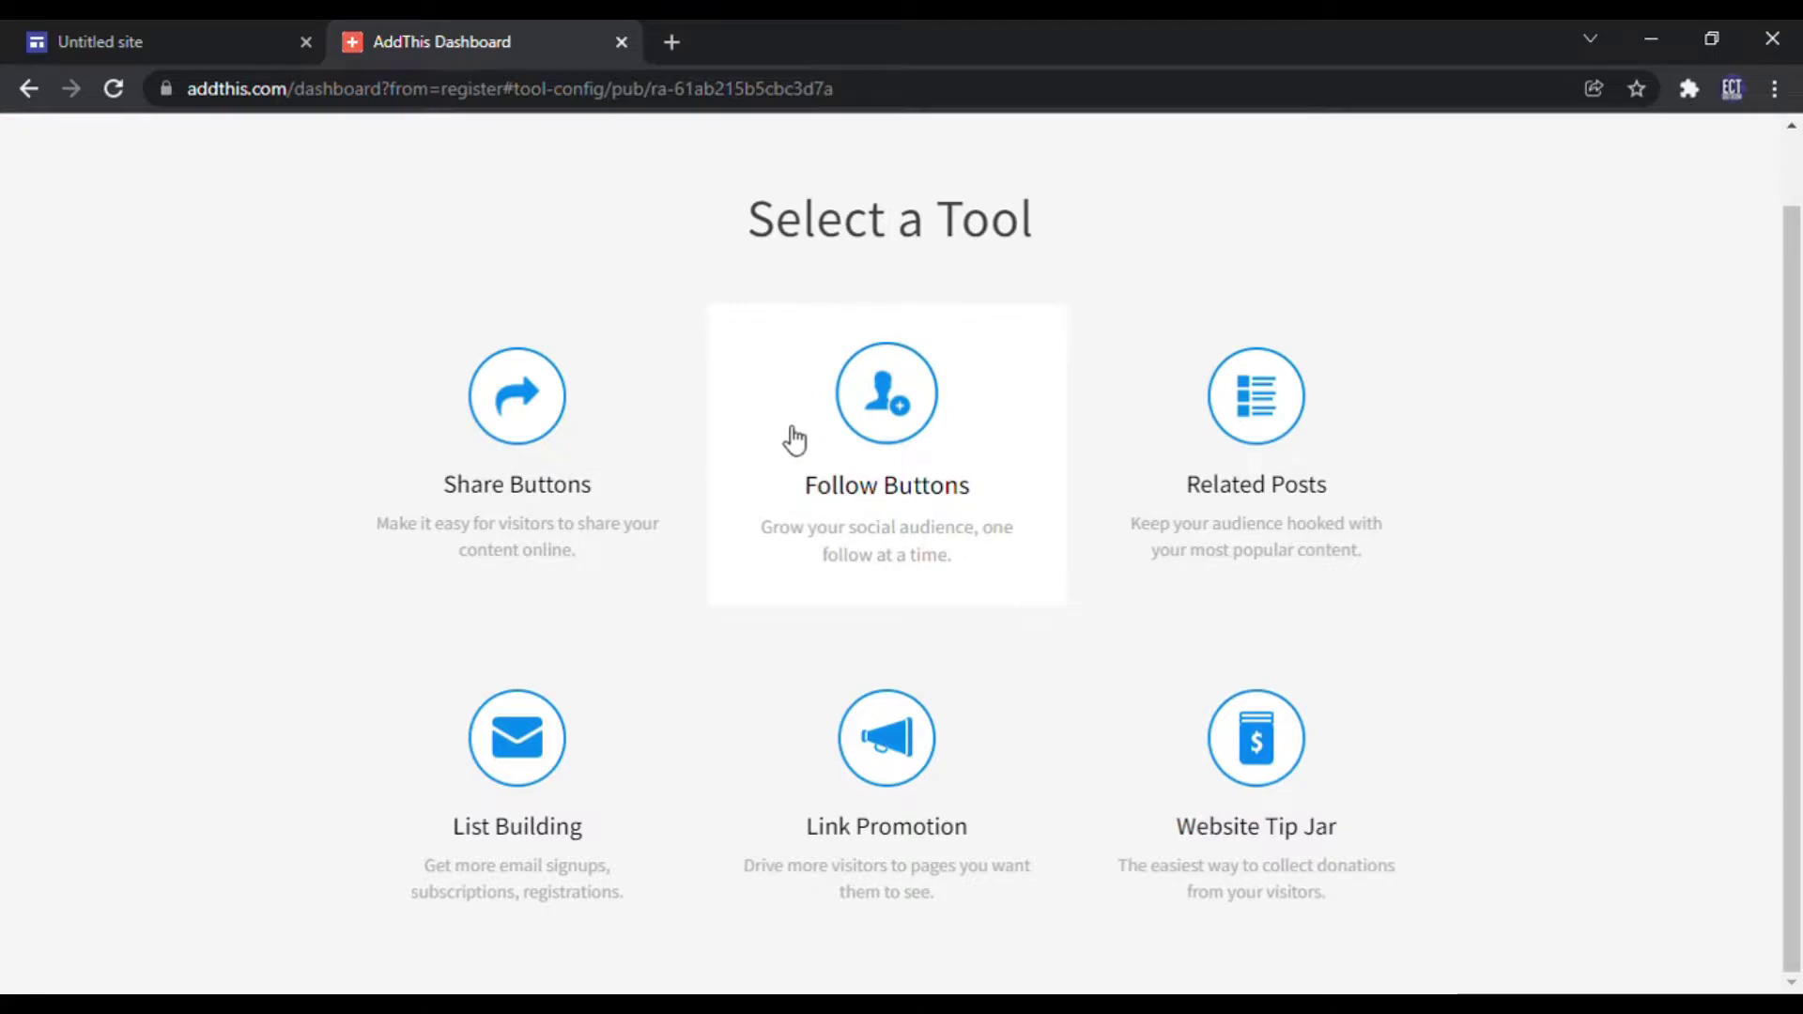
click(856, 446)
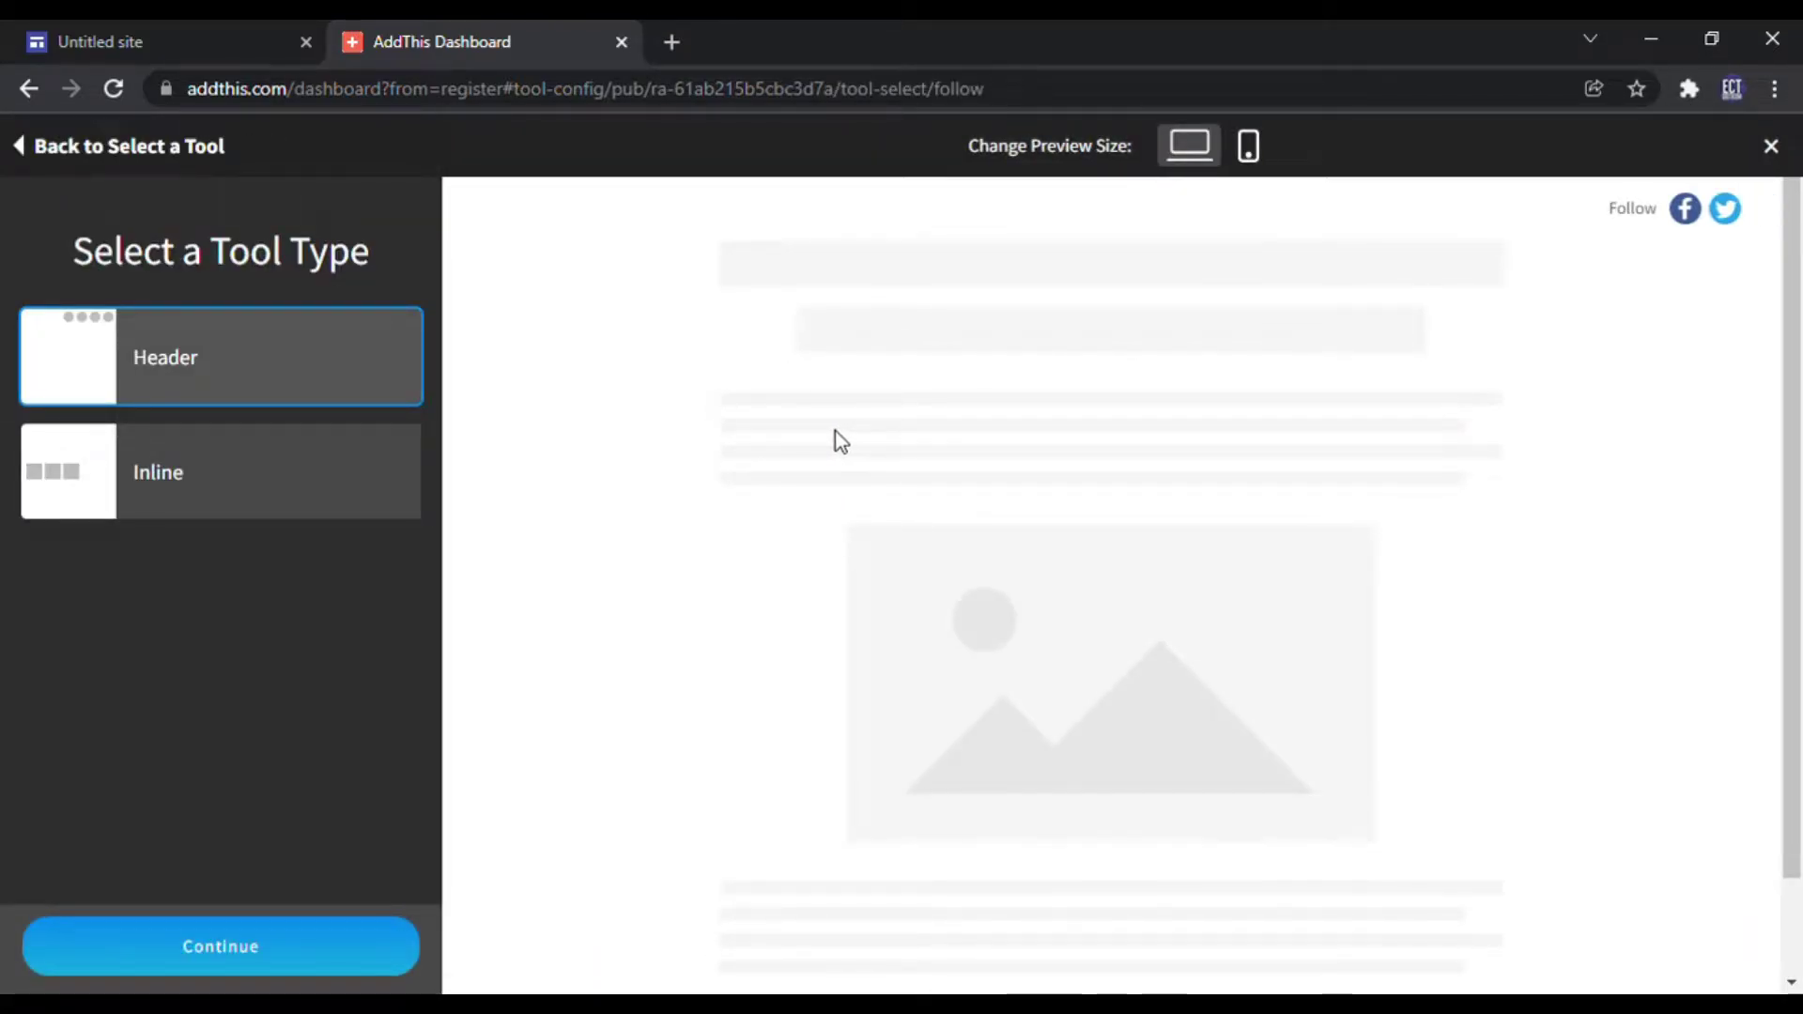
click(205, 488)
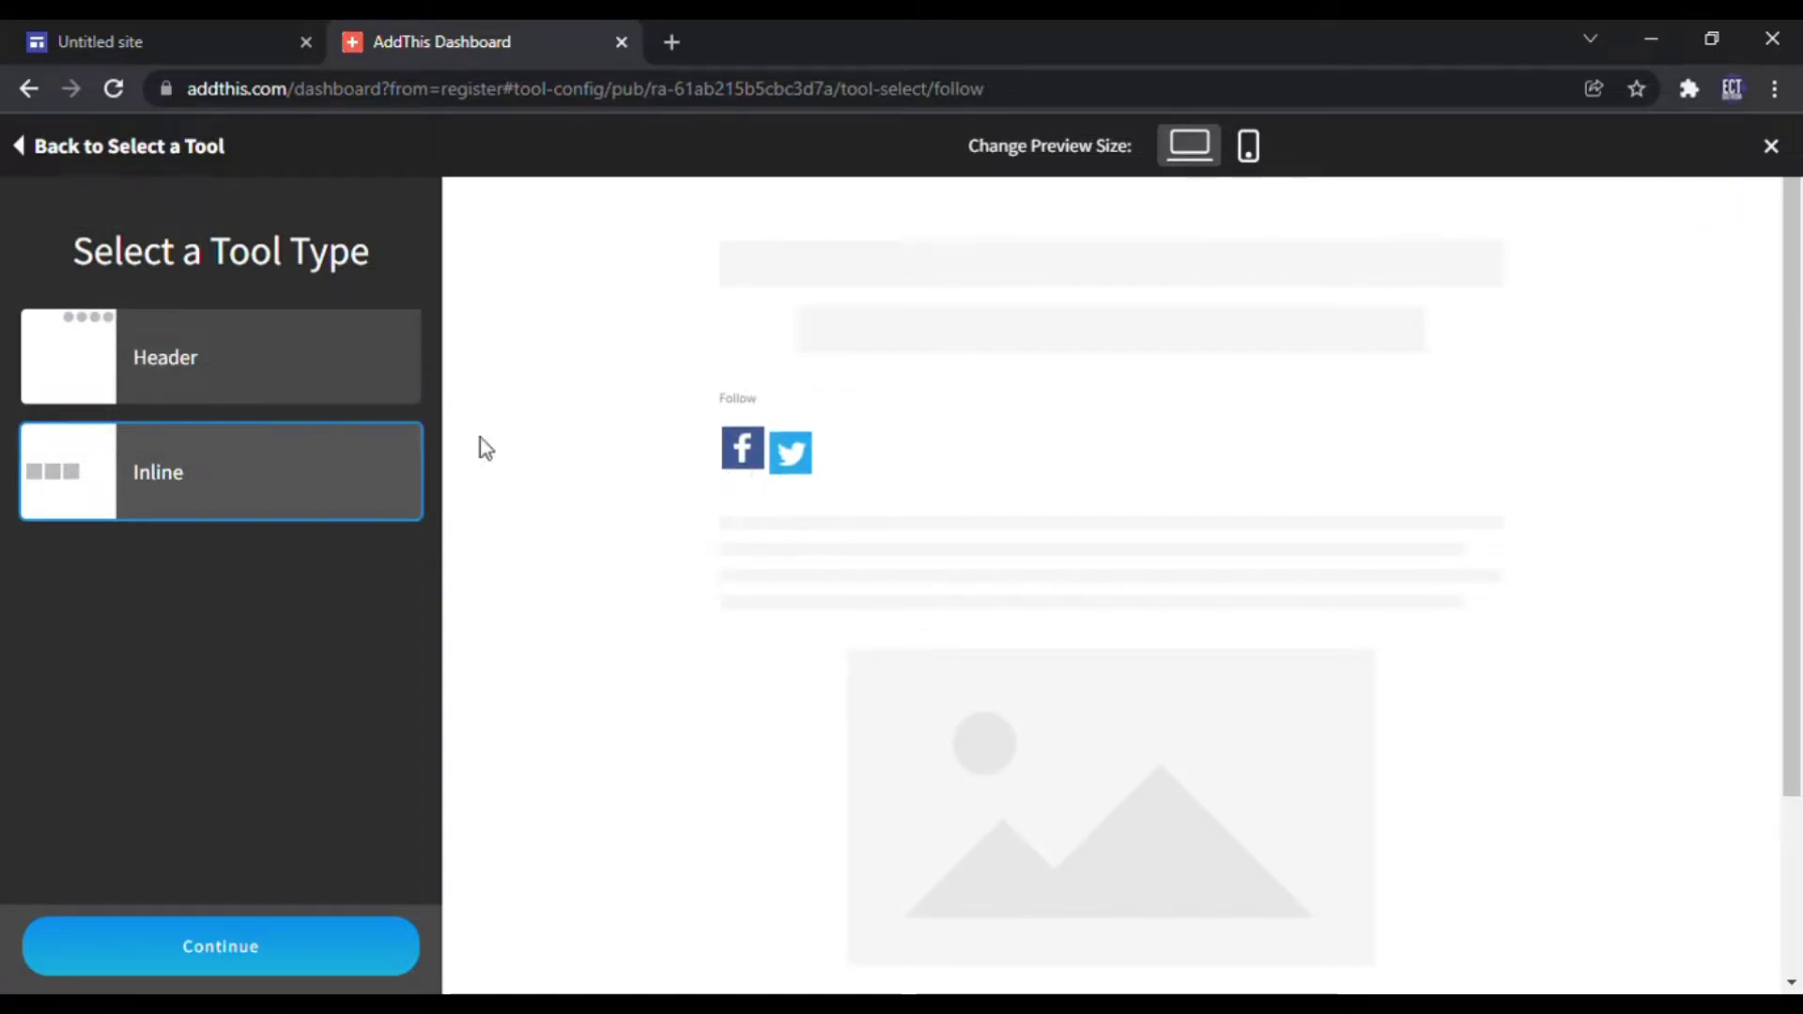
click(211, 392)
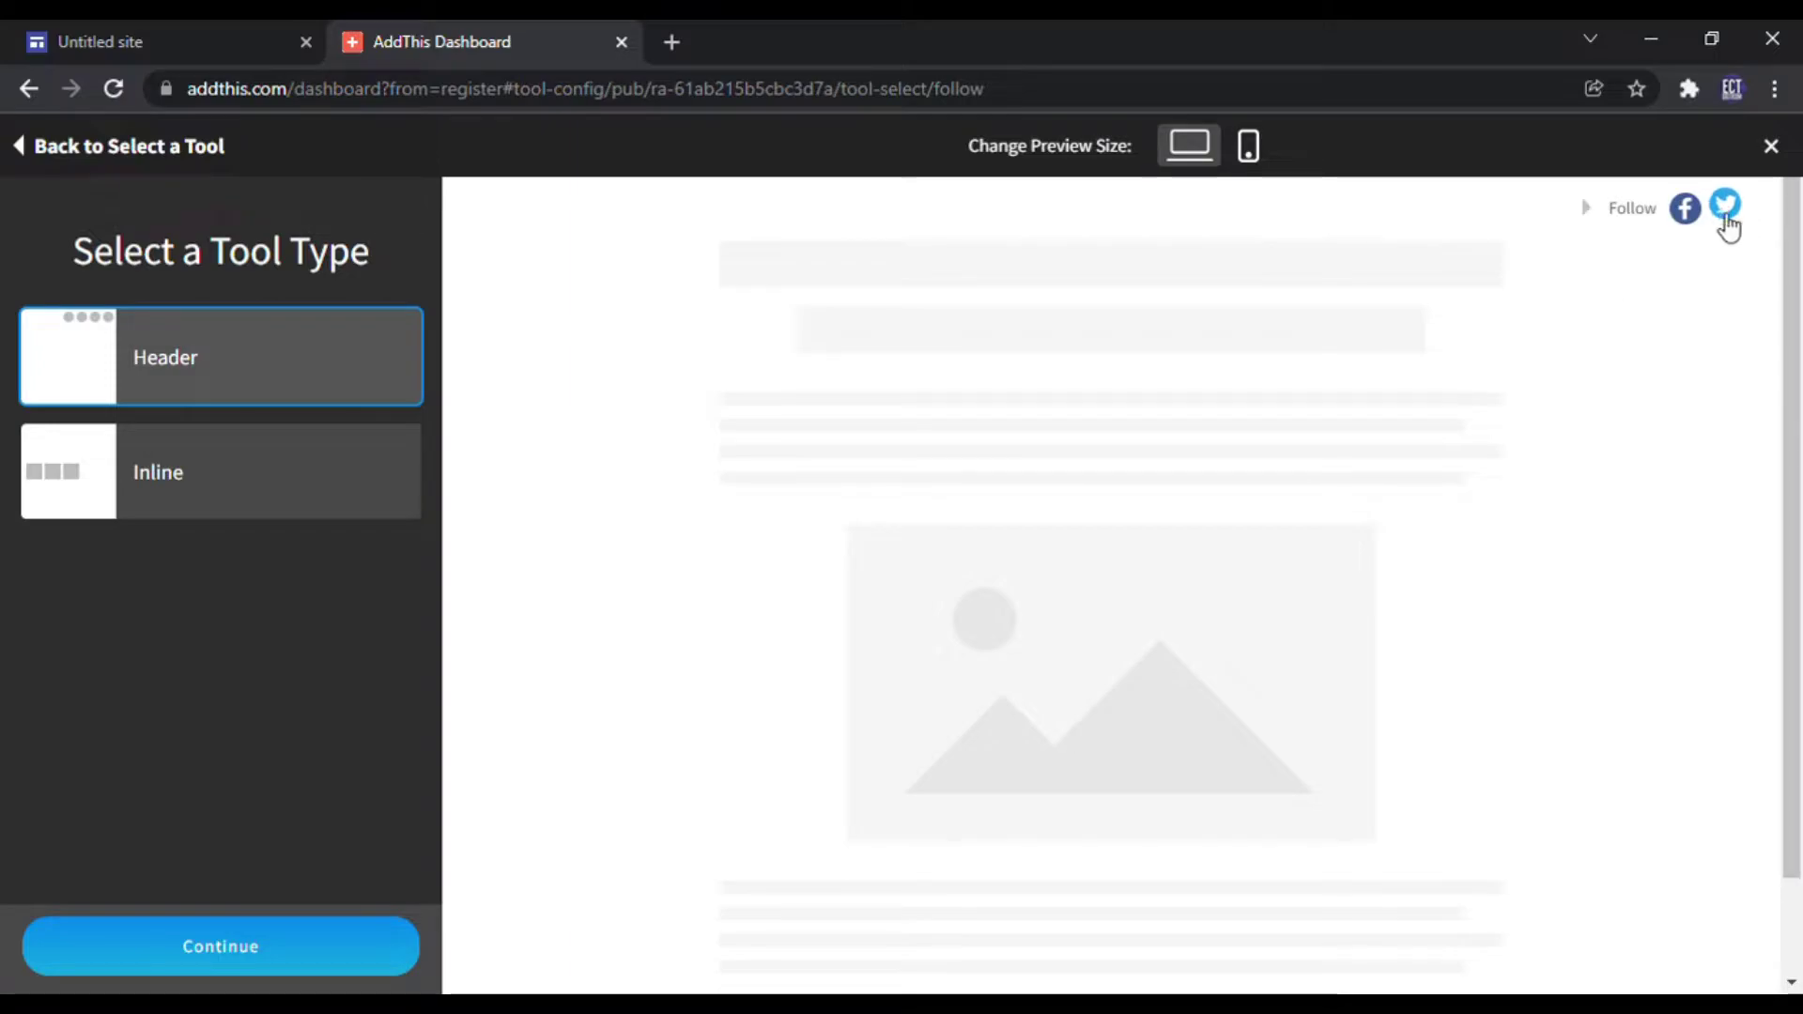
click(253, 951)
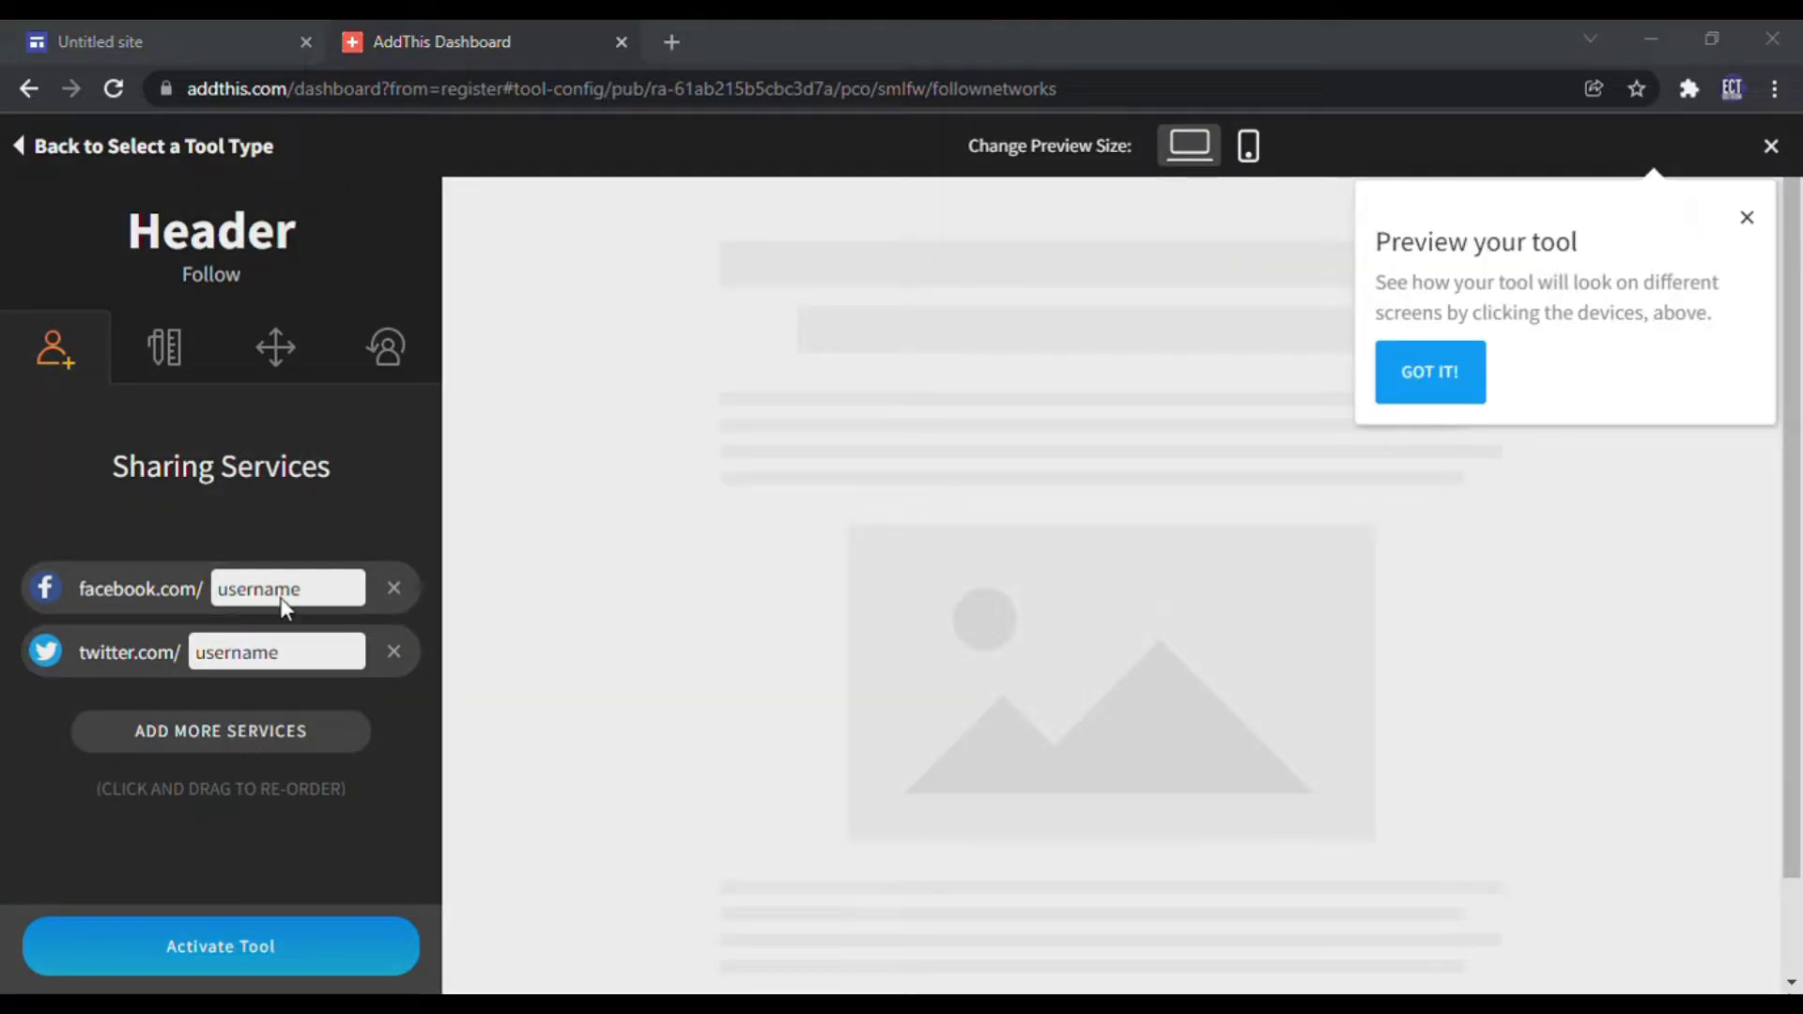
Step: Replace the Facebook and Twitter placeholder usernames with the pasted page name and handle
click(287, 591)
double_click(287, 592)
text(byECTDOTKOM/)
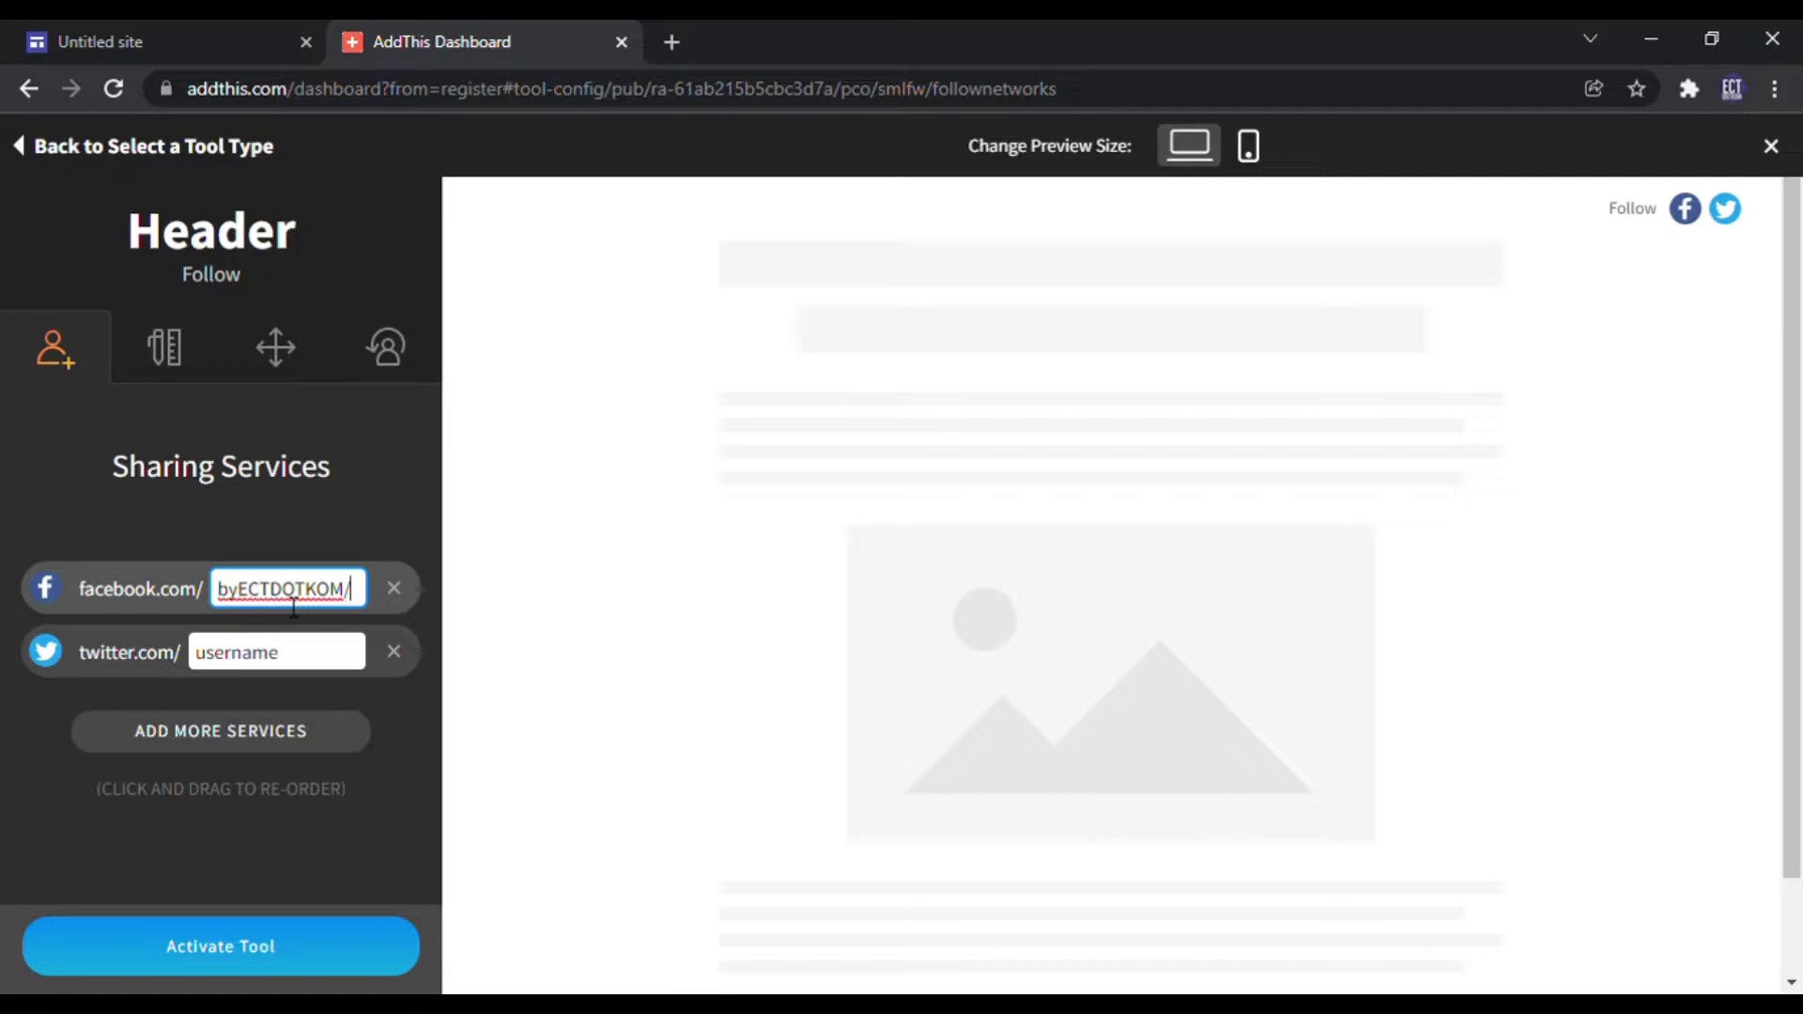
key(BackSpace)
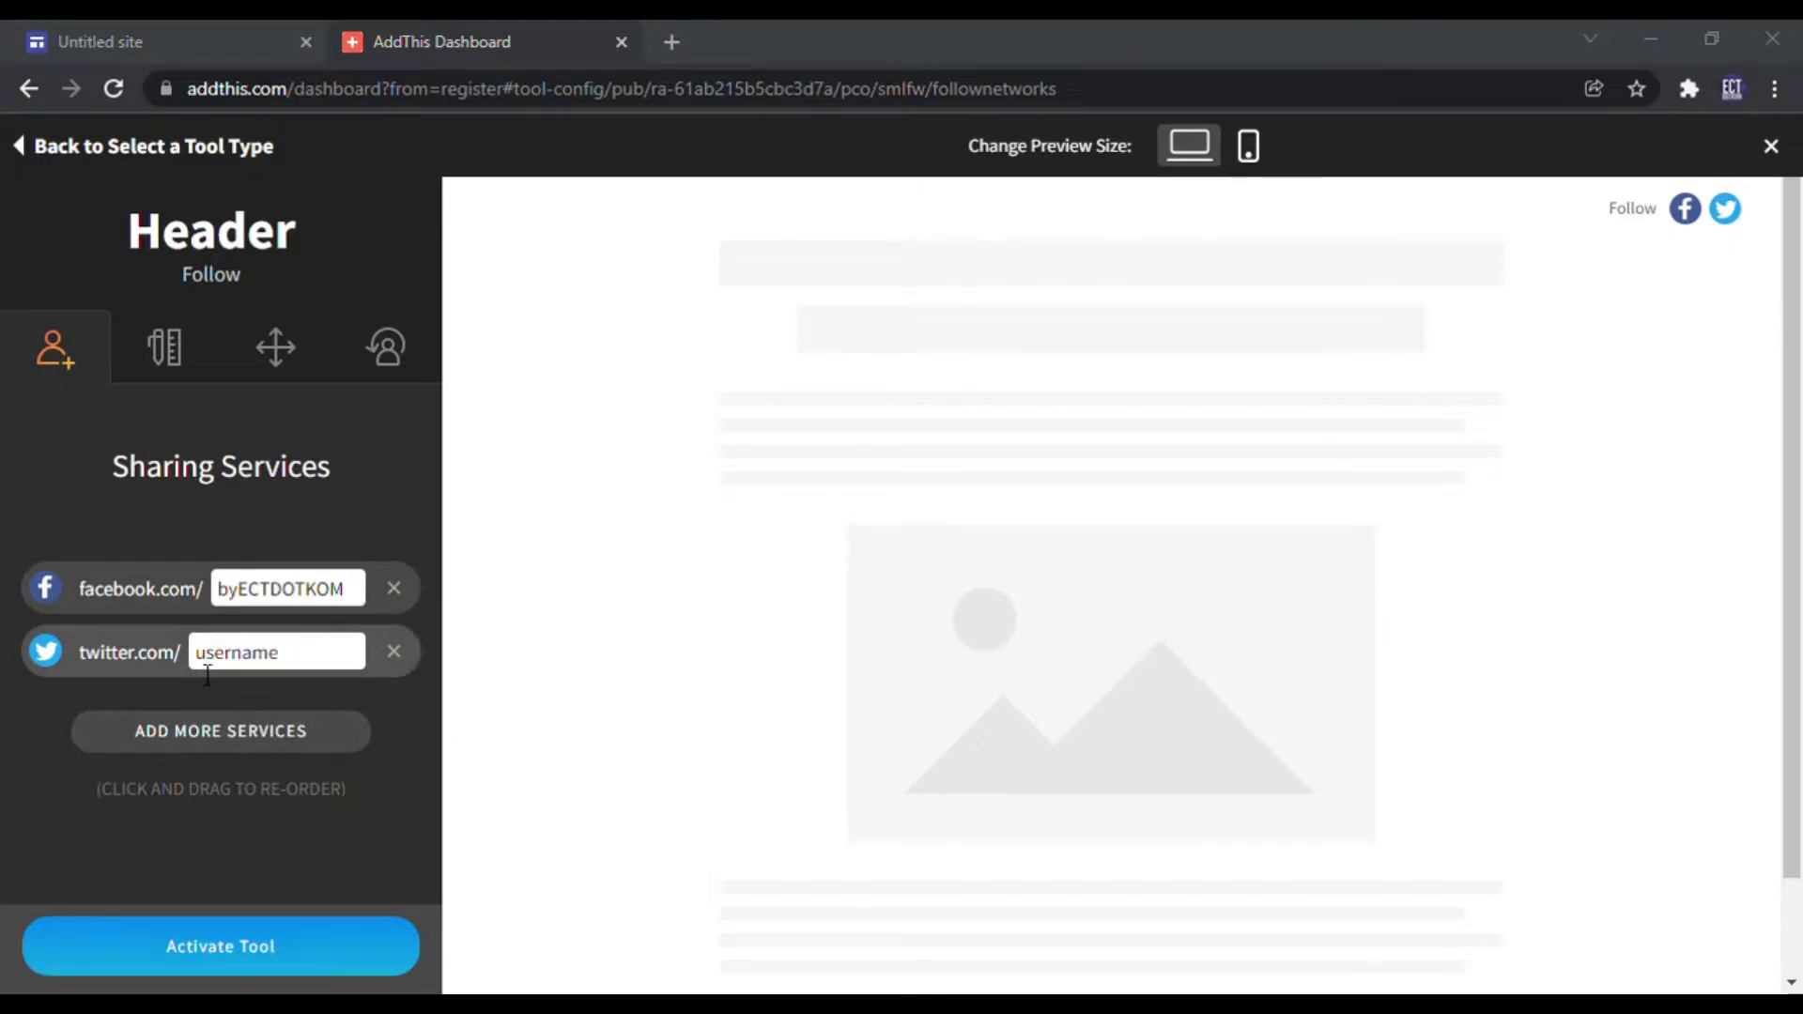
double_click(236, 655)
text(EasyTechniques)
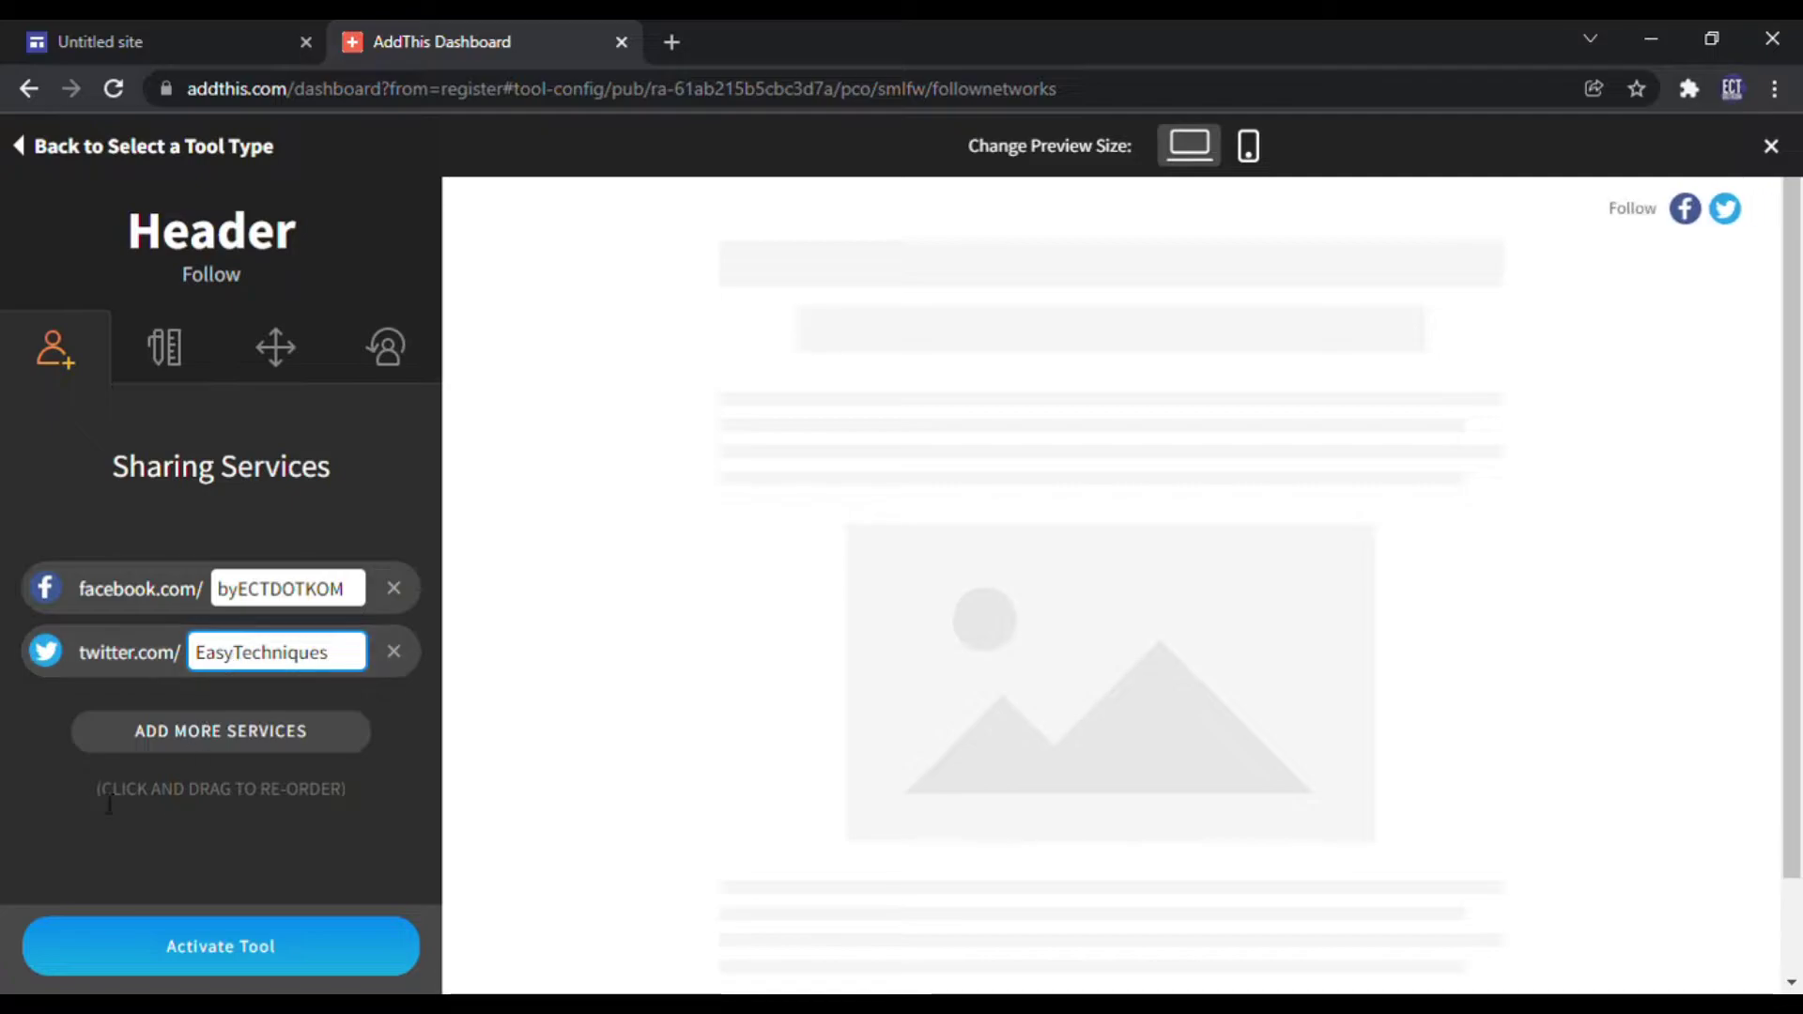
click(3, 735)
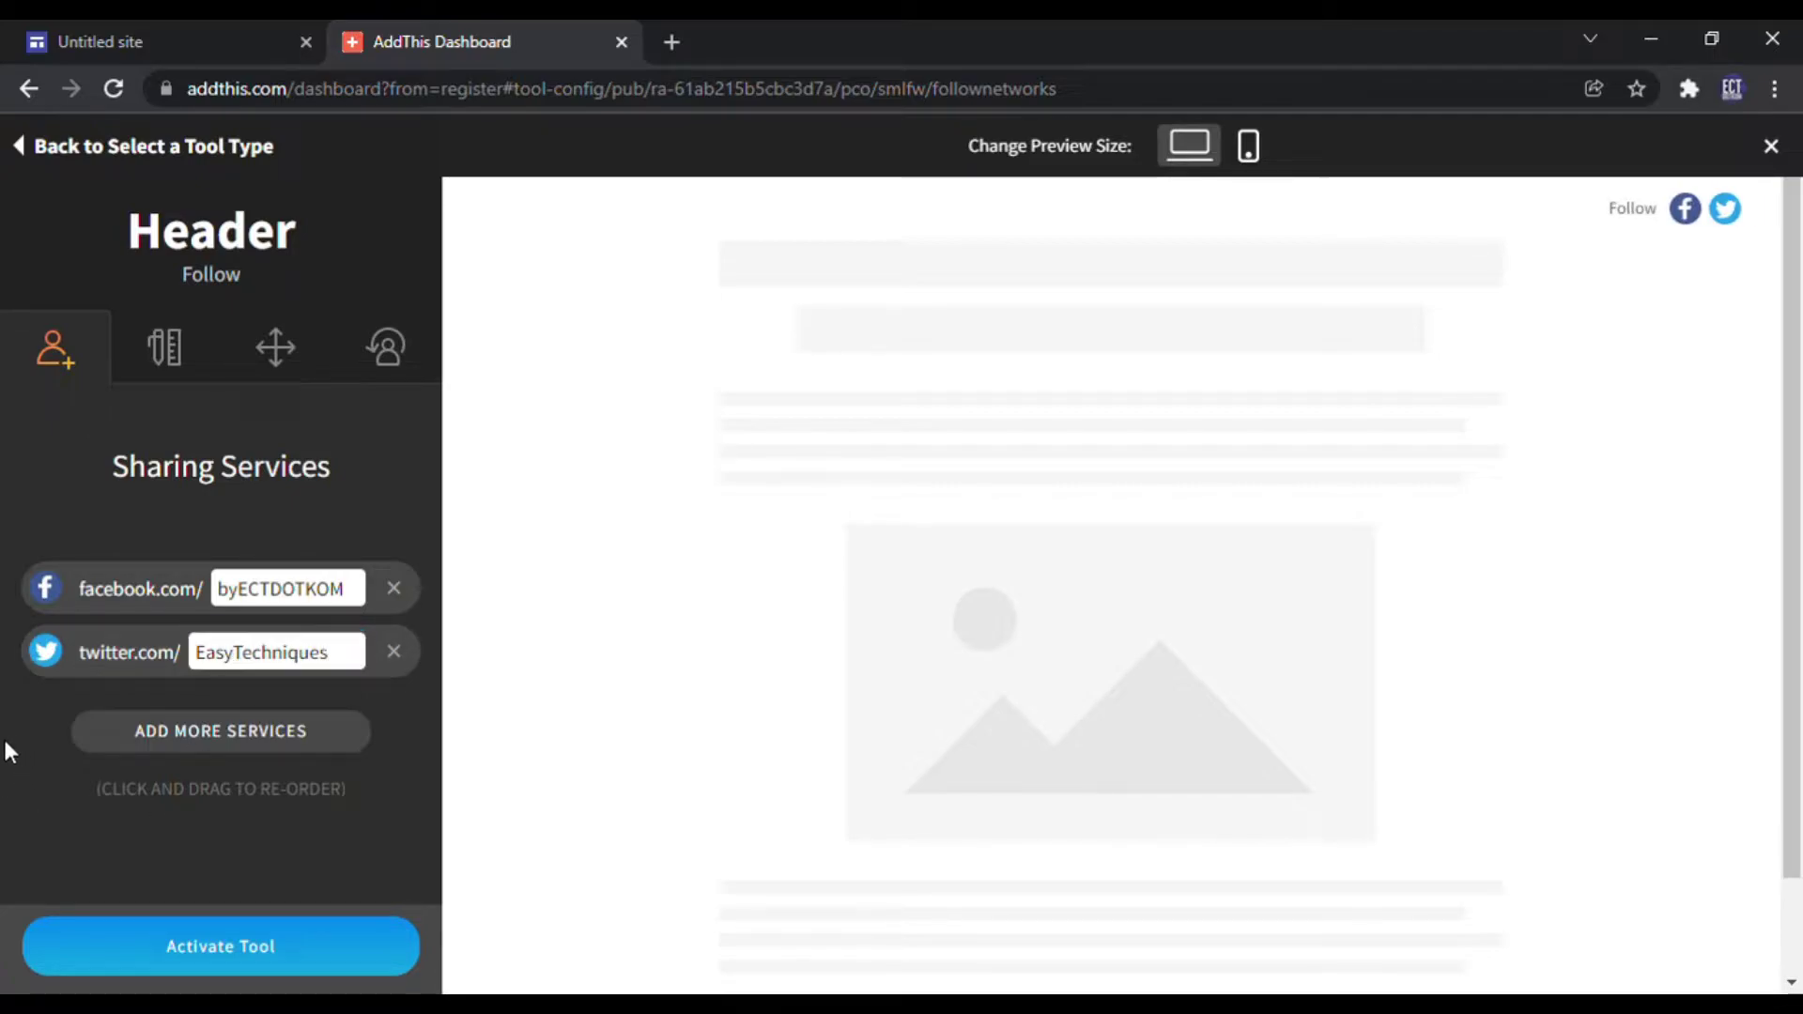
Step: Add YouTube, keep only the channel entry, and paste in the channel ID
click(191, 734)
click(181, 455)
text(you)
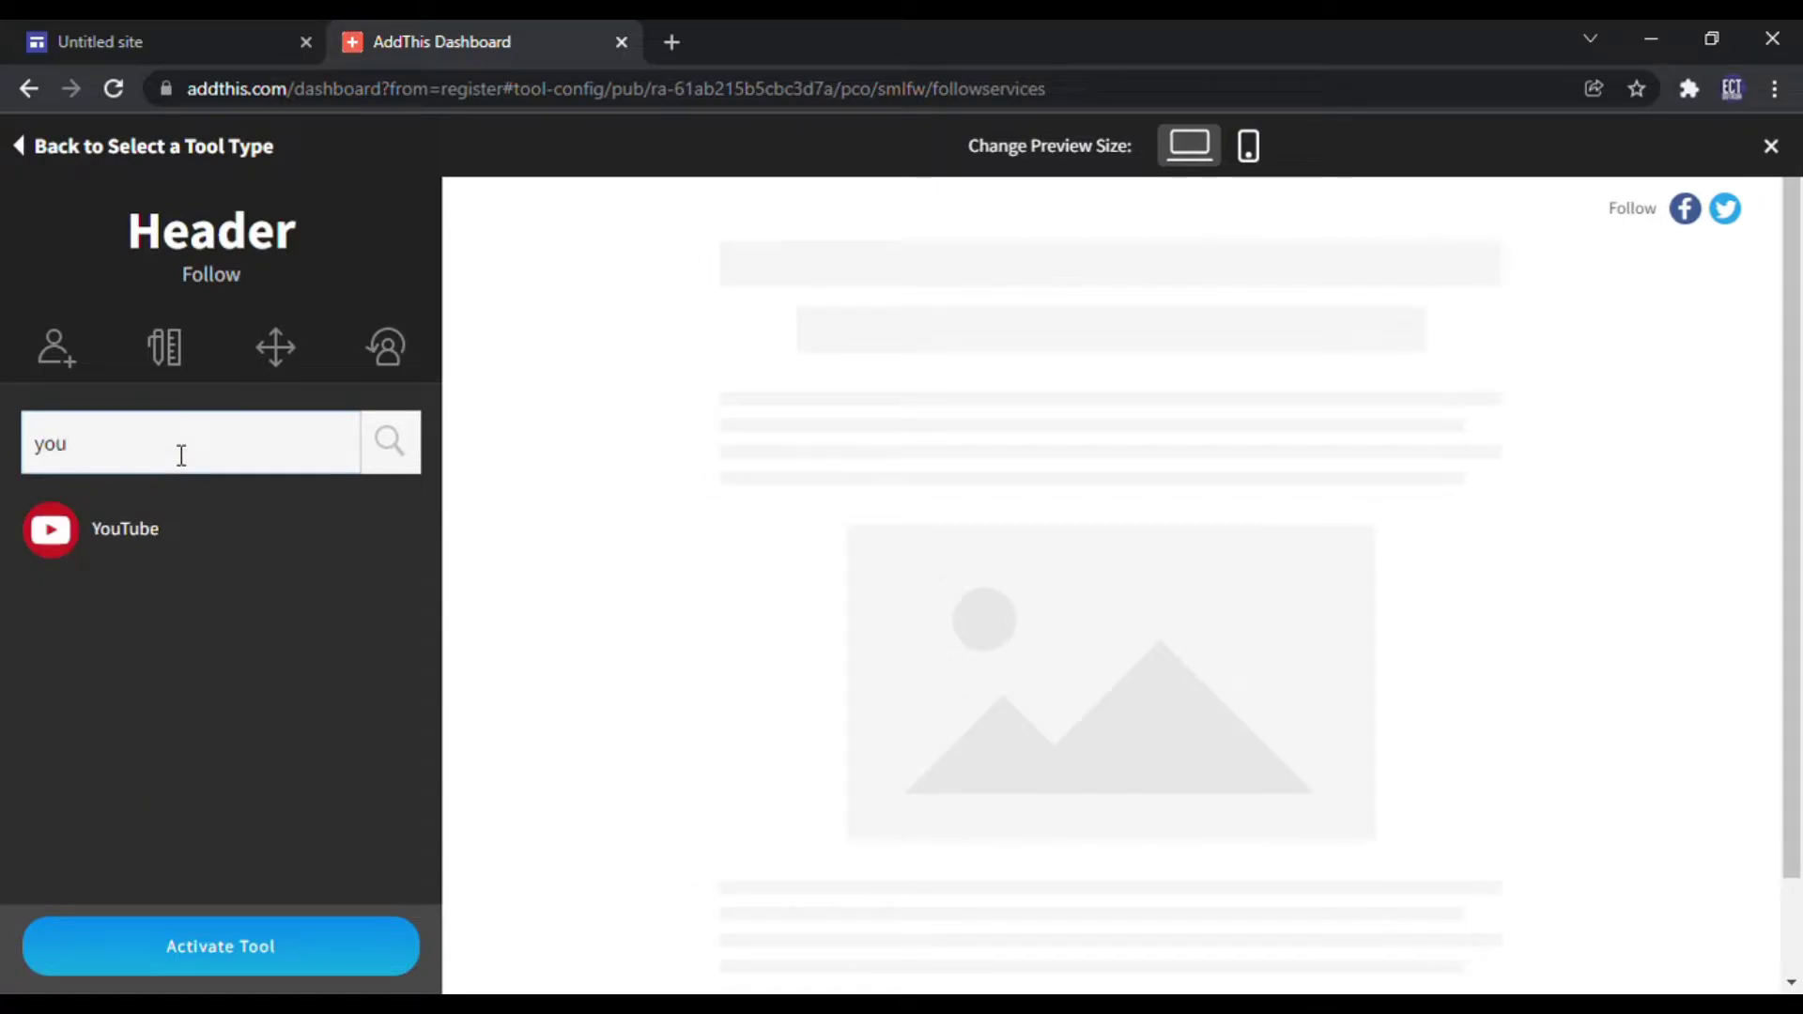
click(136, 531)
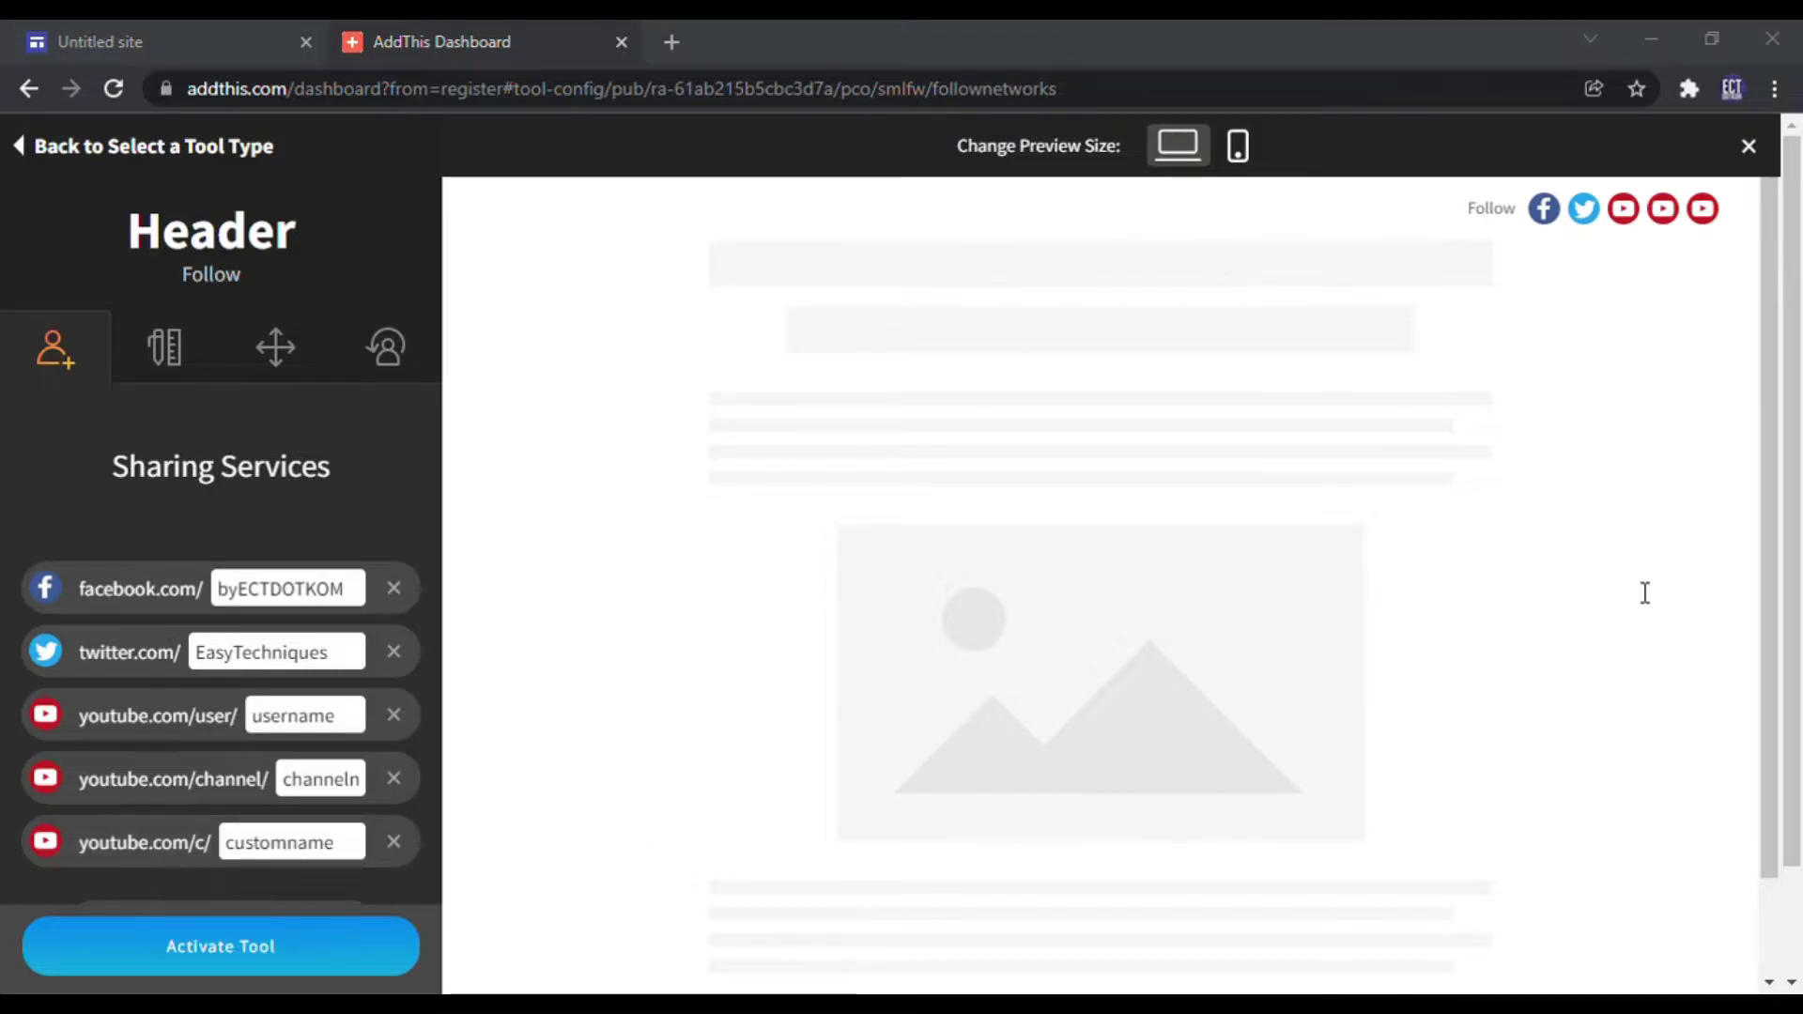
click(395, 842)
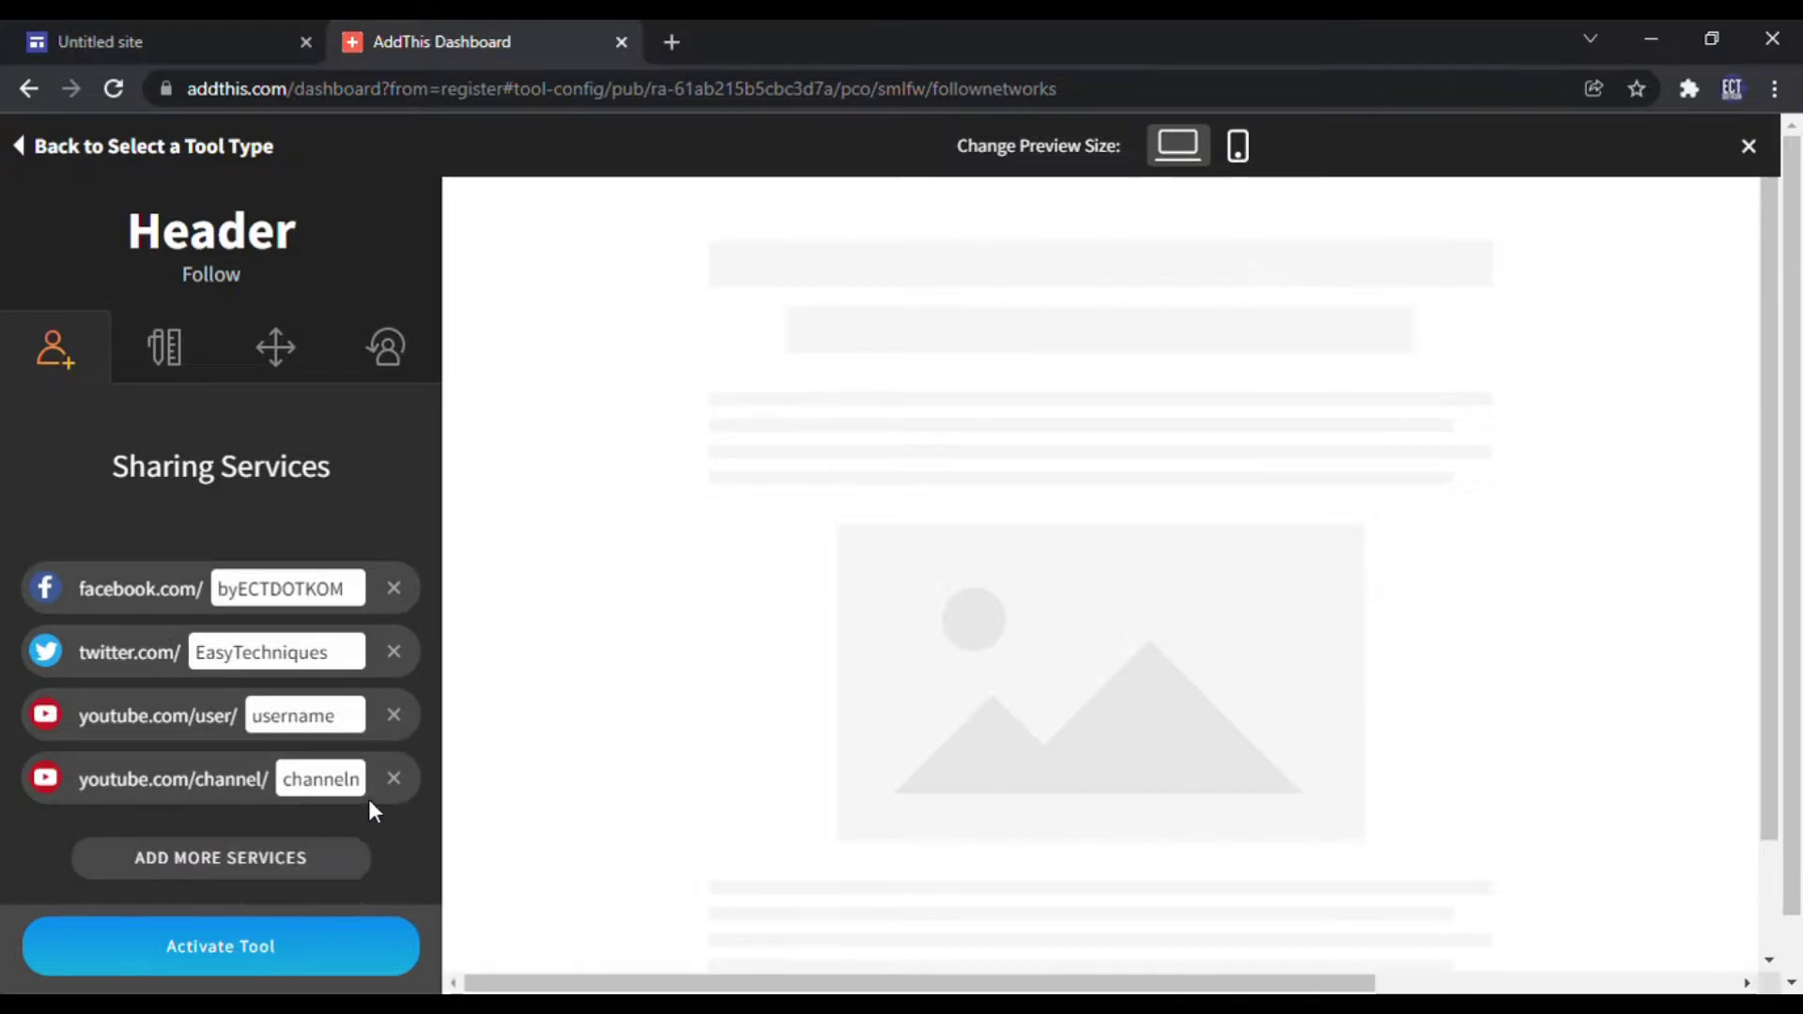
click(394, 714)
double_click(334, 719)
key(ctrl+v)
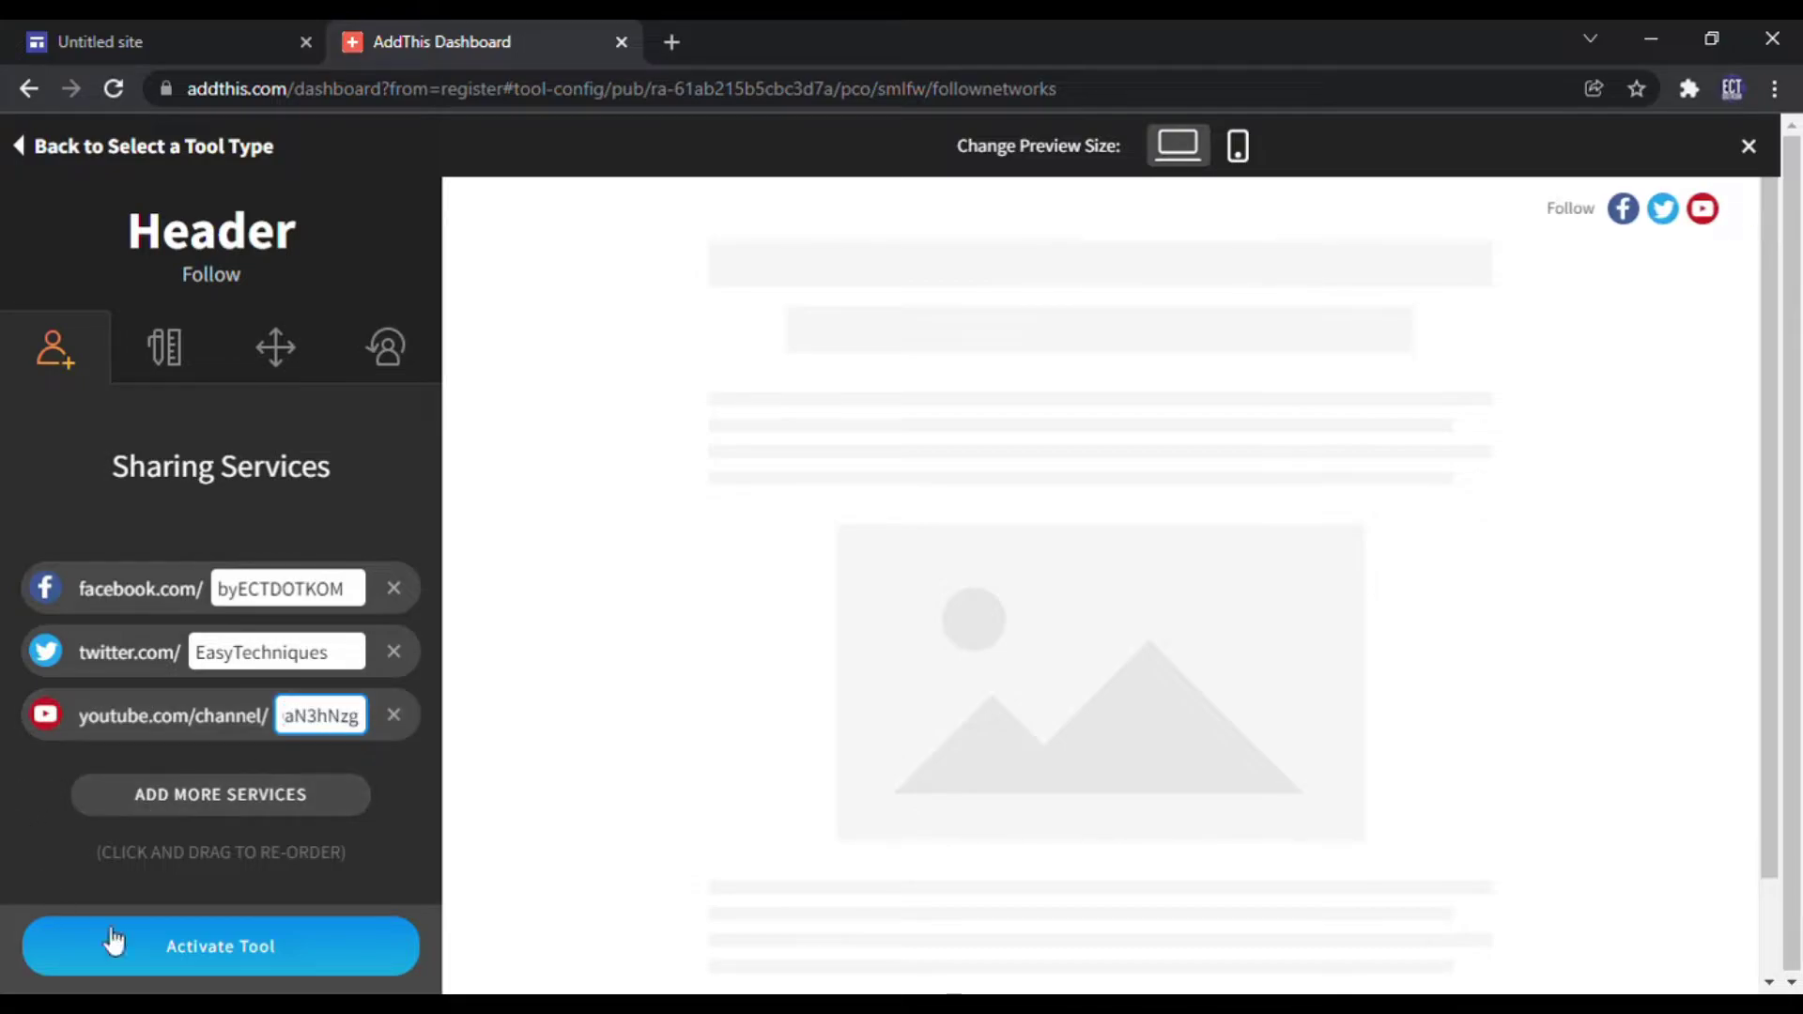
Step: Add a Blogger follow entry with blog name 'ectdotkom', removing the profile entry
click(153, 798)
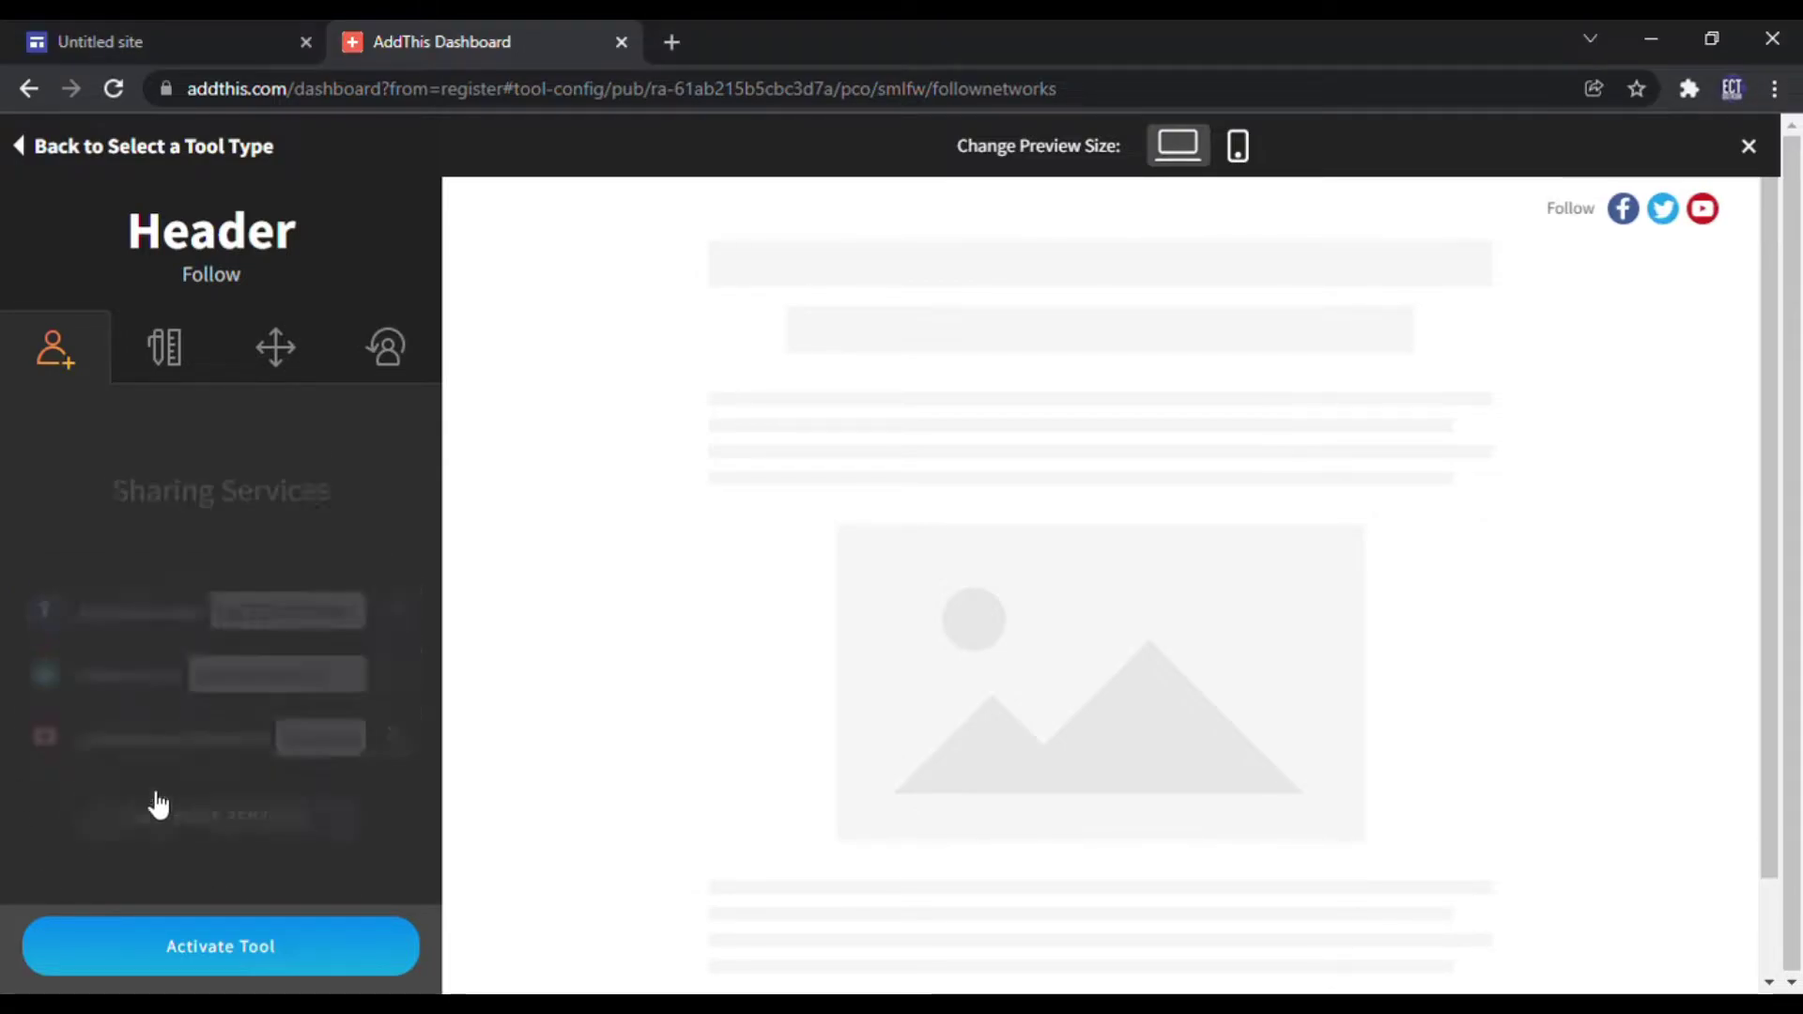
text(you)
text(blo)
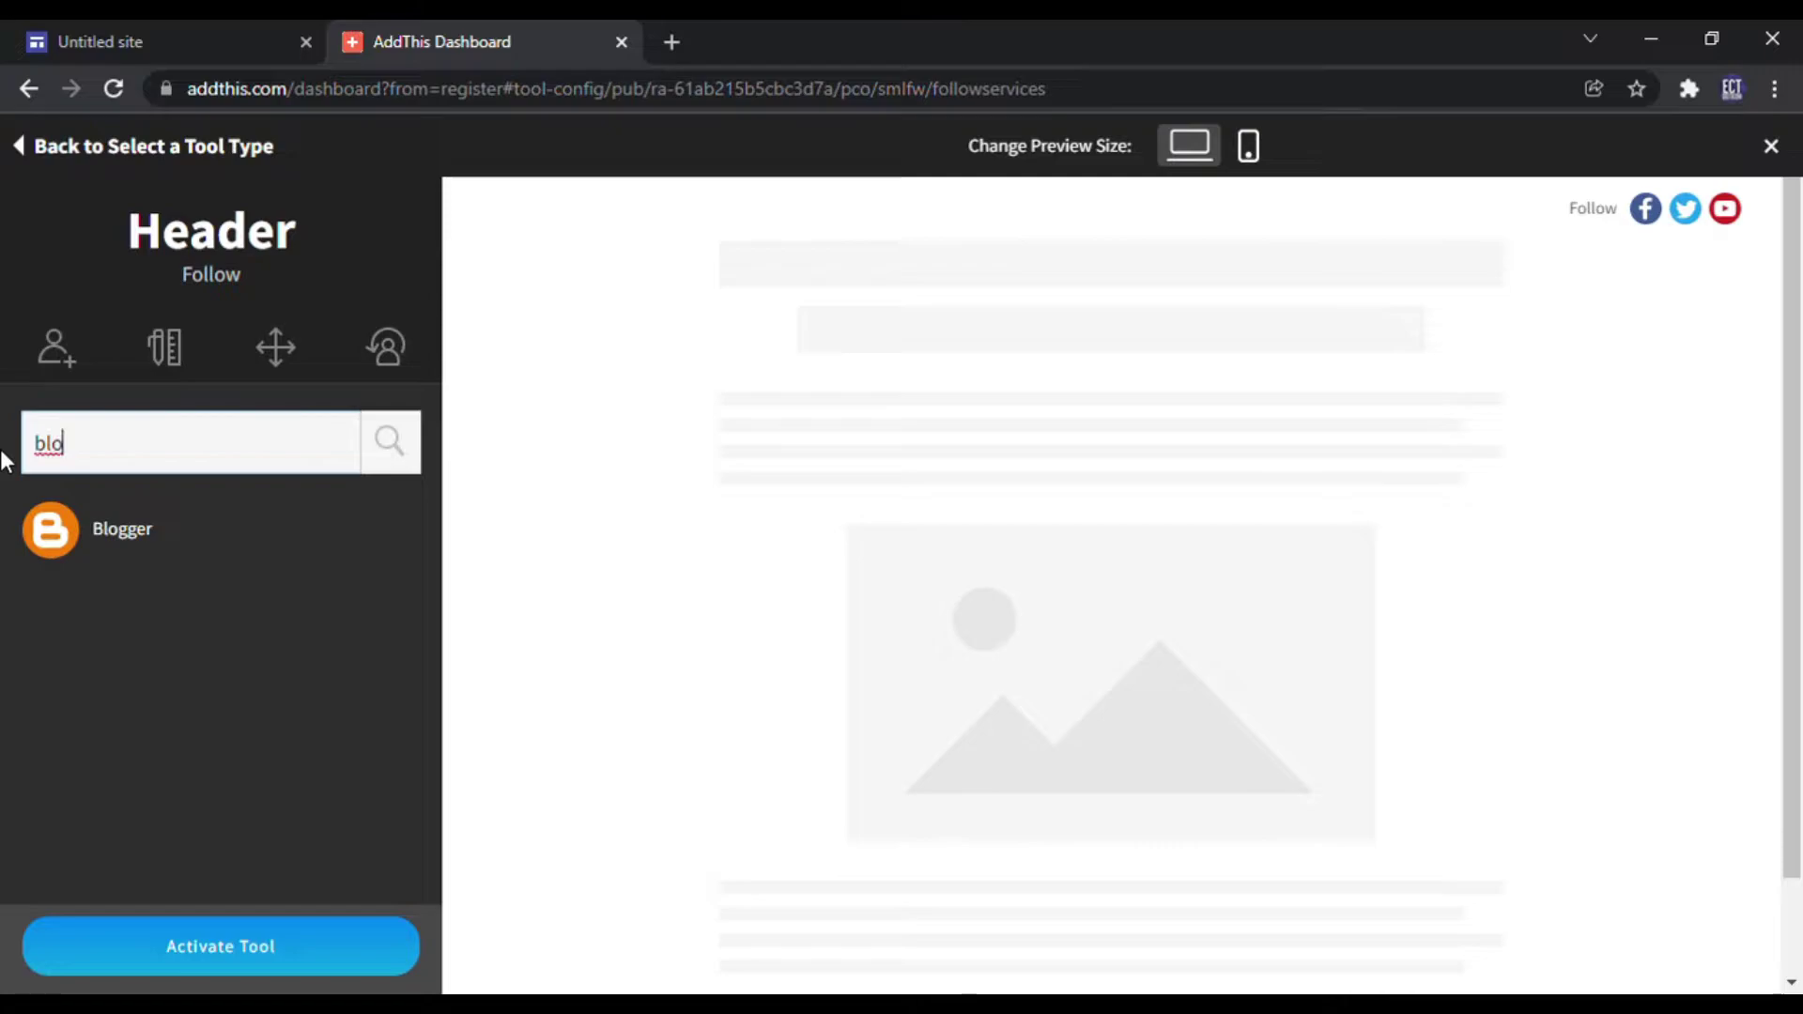
click(117, 531)
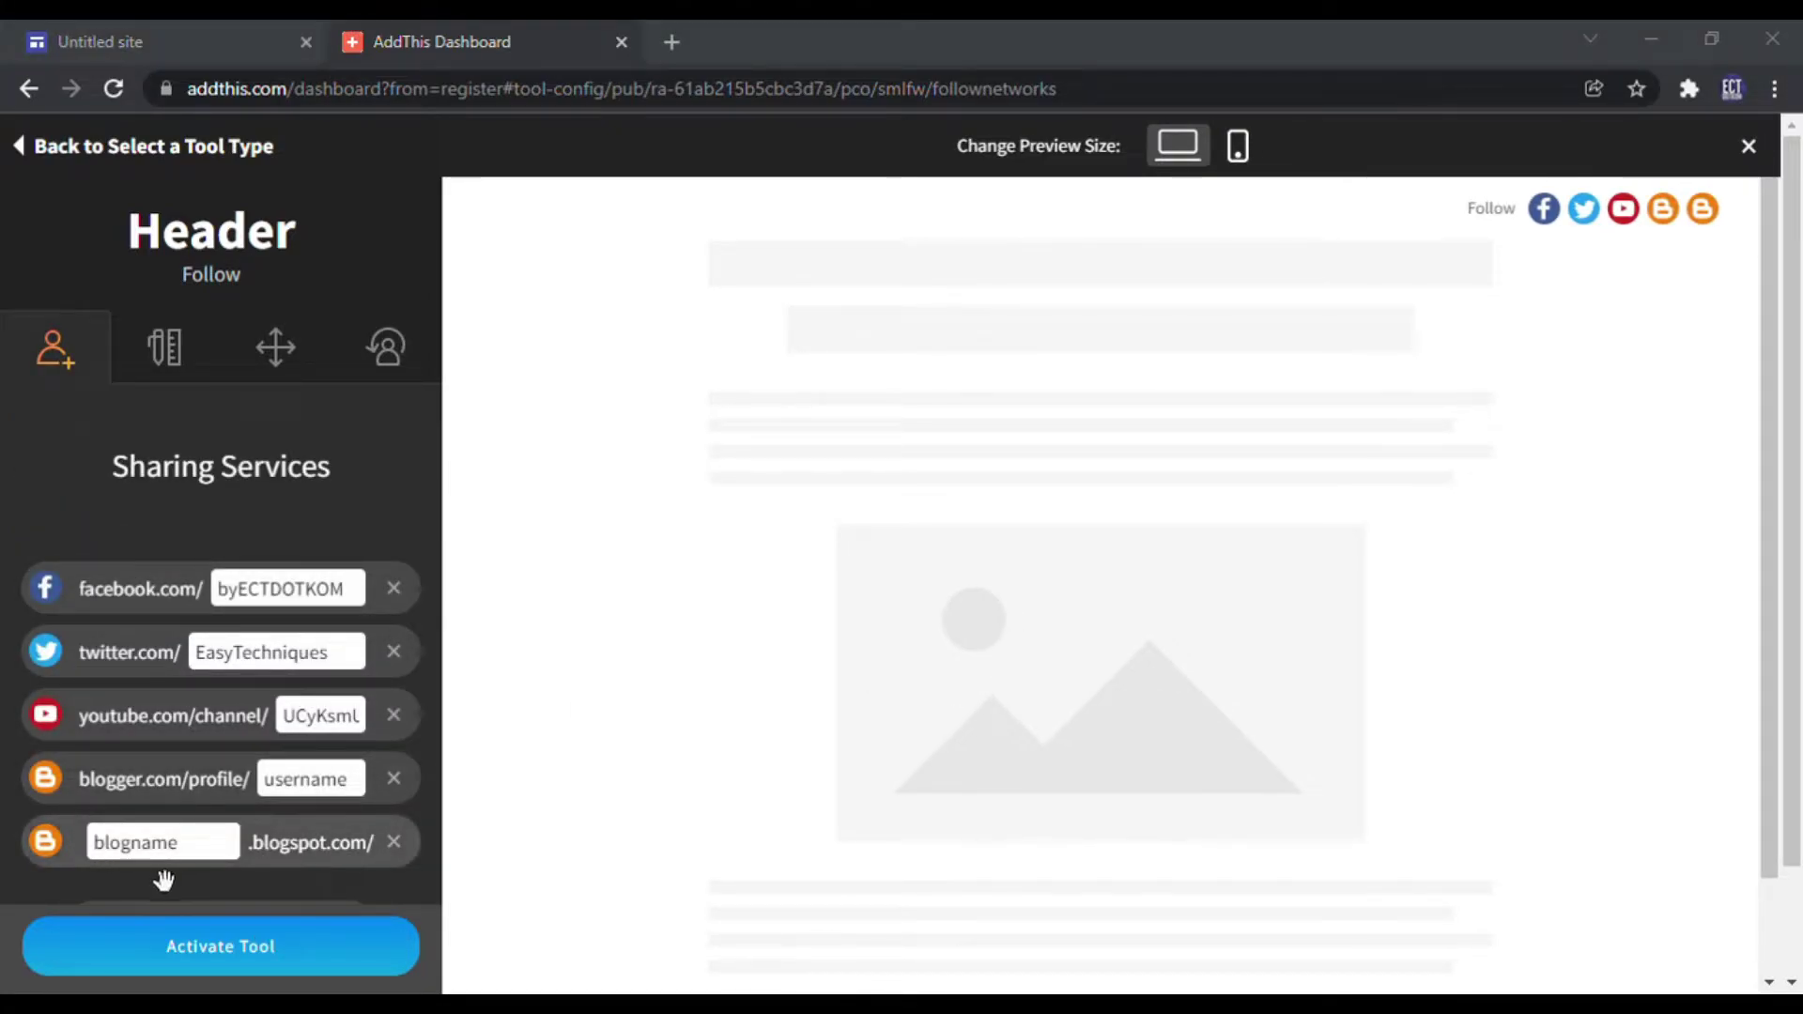
double_click(150, 842)
text(ectdotkom)
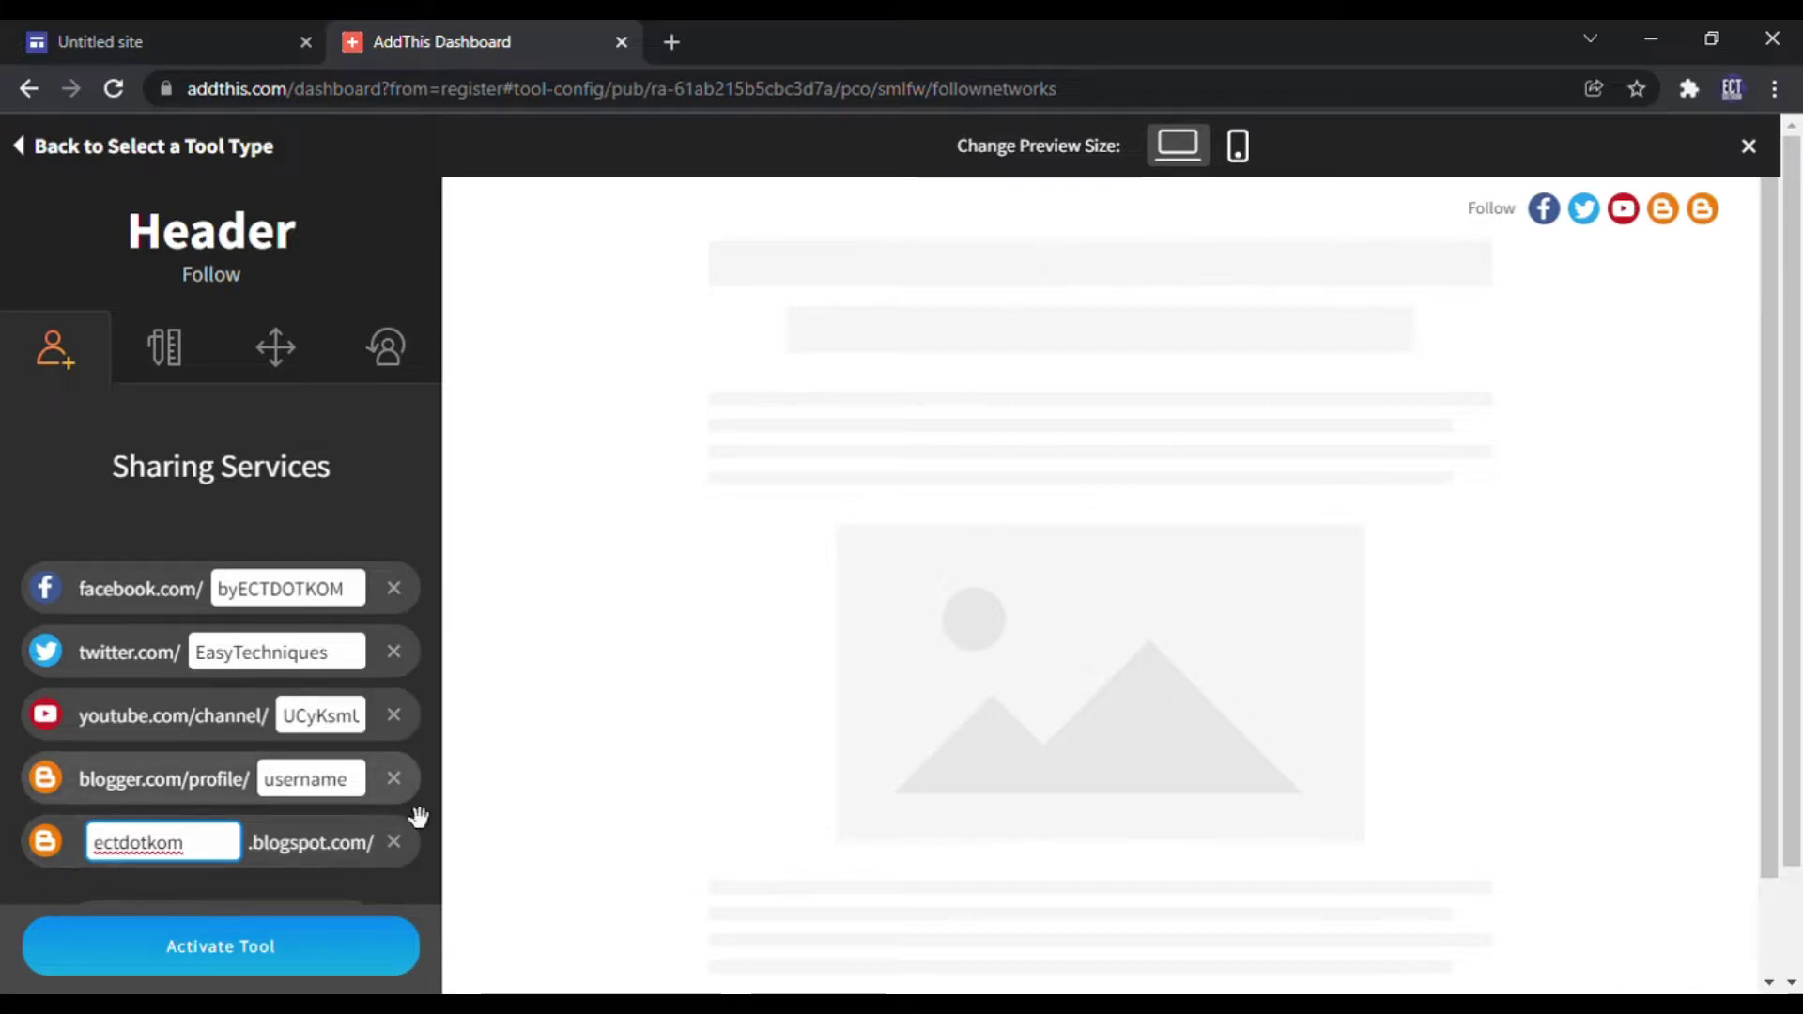
click(395, 781)
Step: Add an Email App follow link and paste the contact's e-mail into the mailto field
click(209, 866)
drag(145, 446, 5, 442)
text(mail)
click(112, 544)
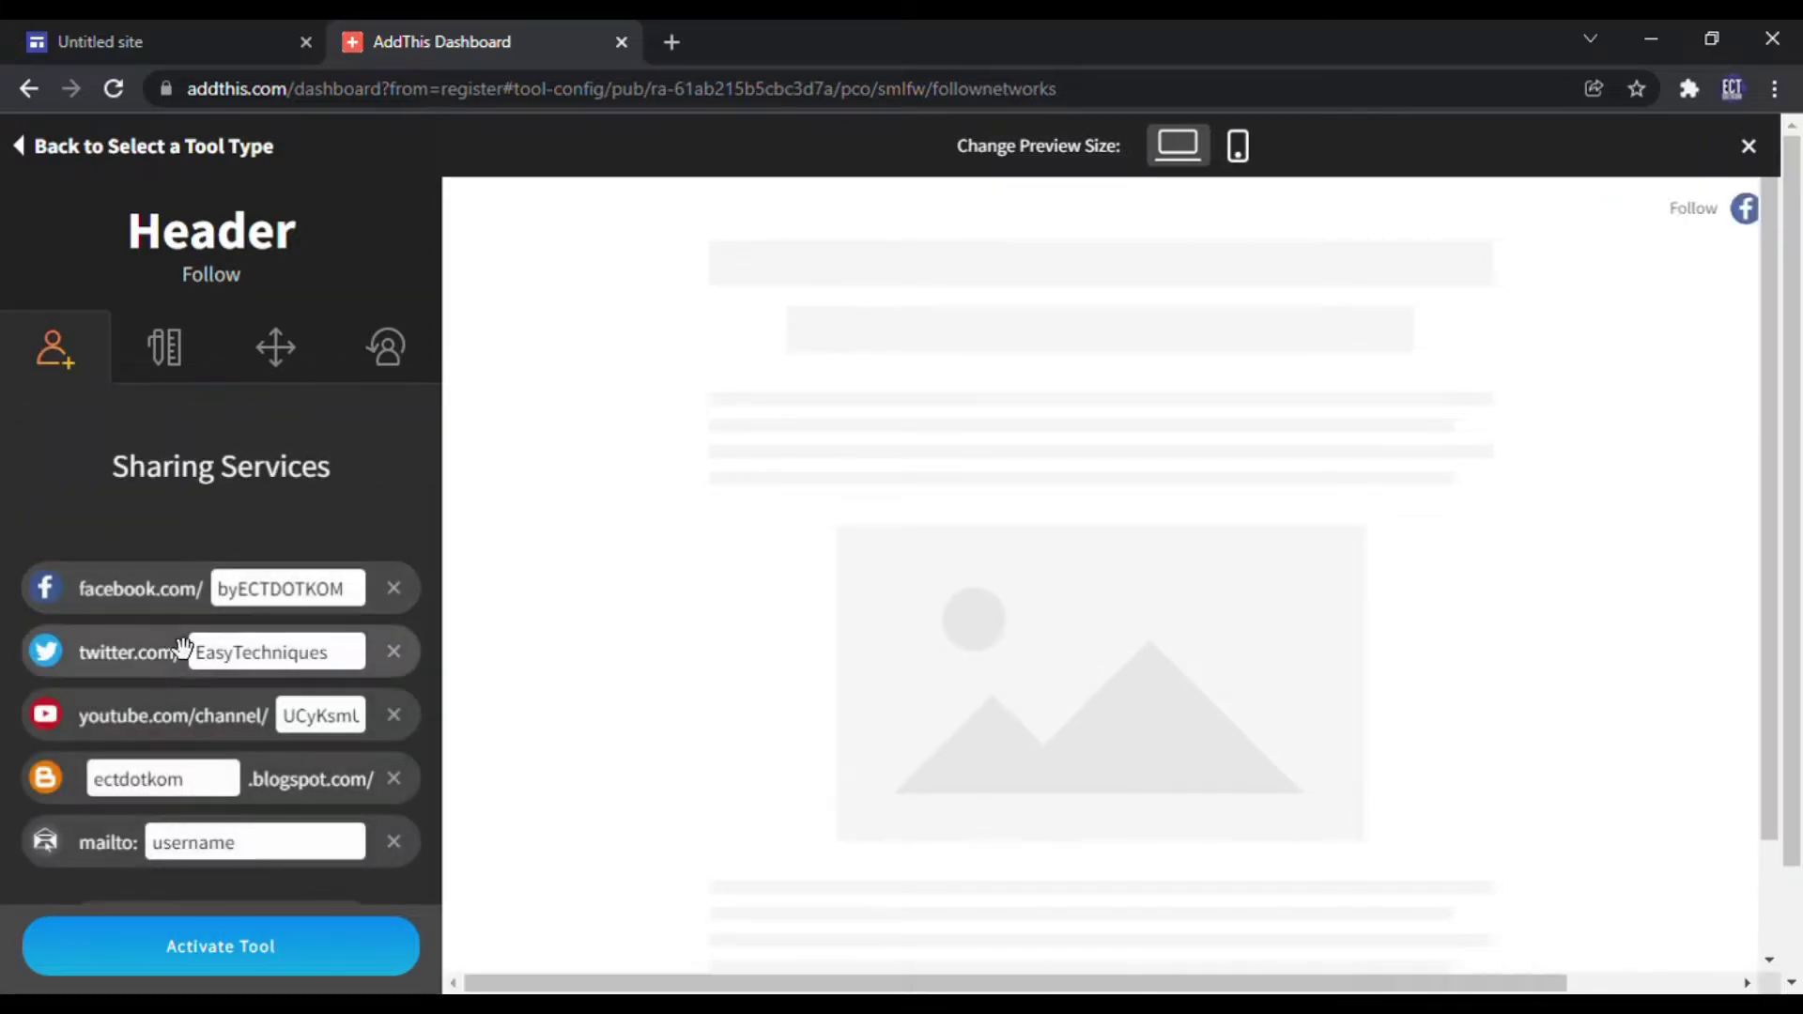
double_click(256, 843)
key(ctrl+v)
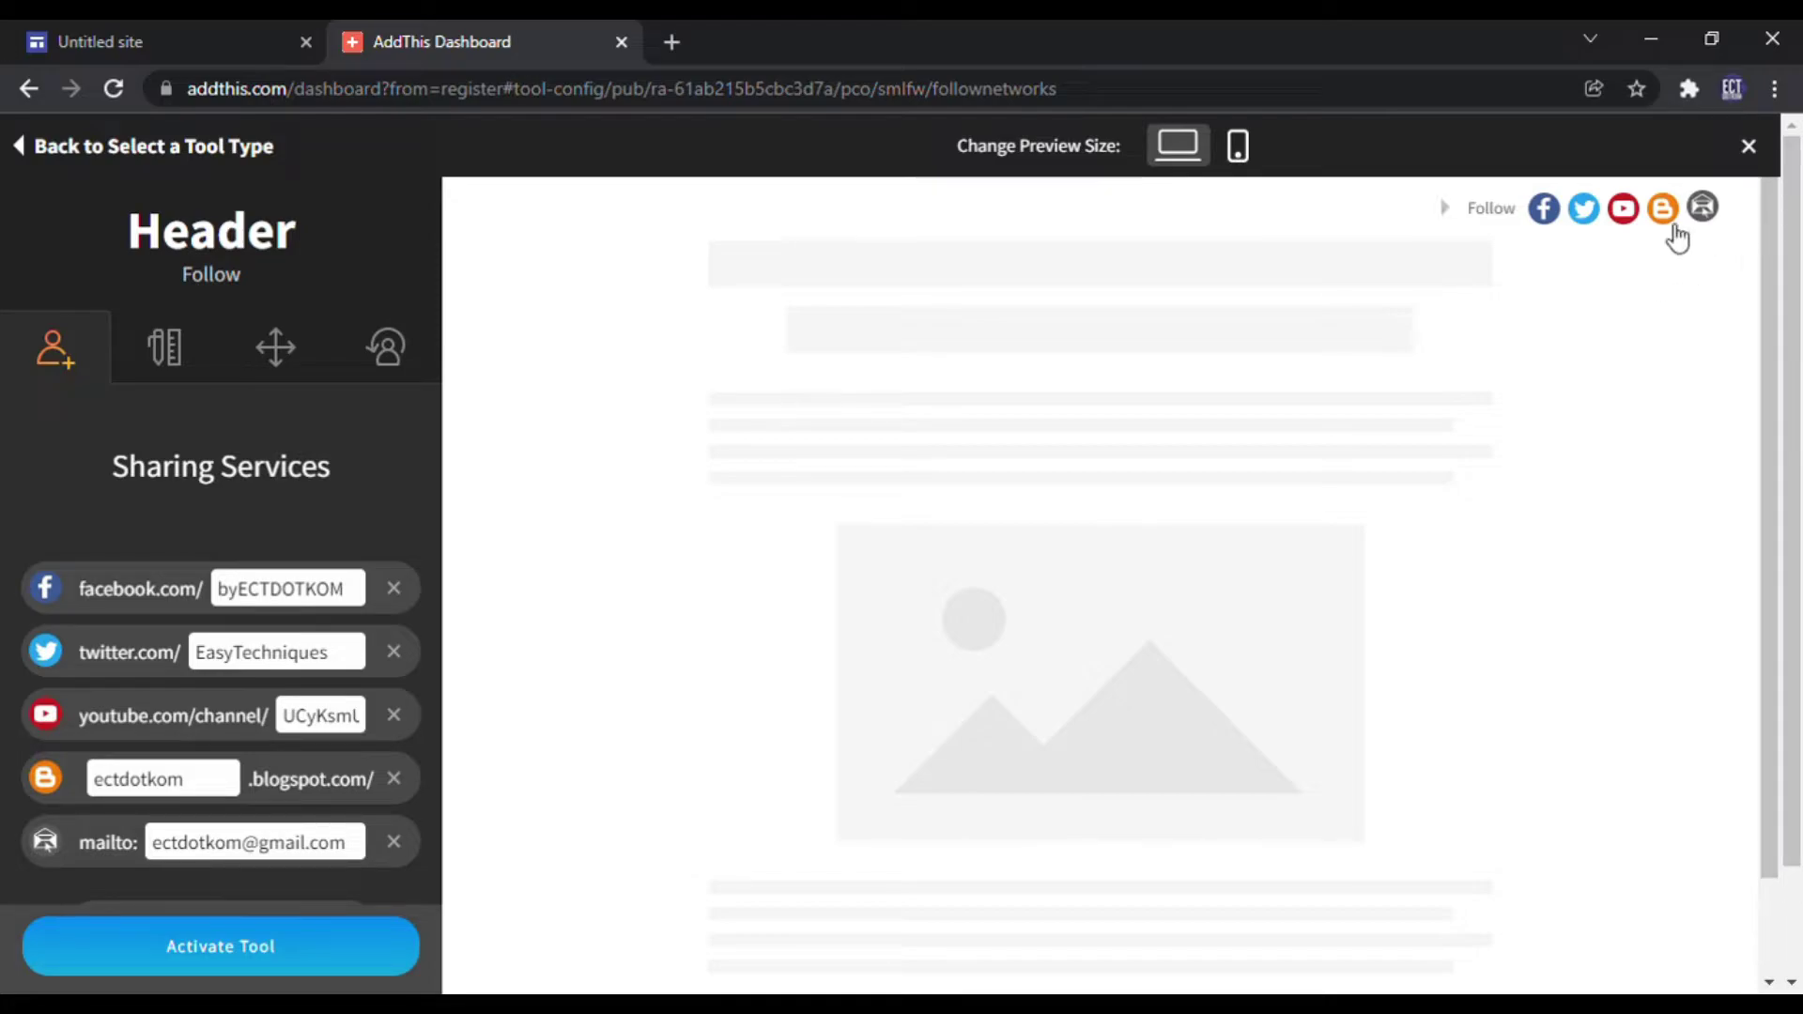
click(1462, 221)
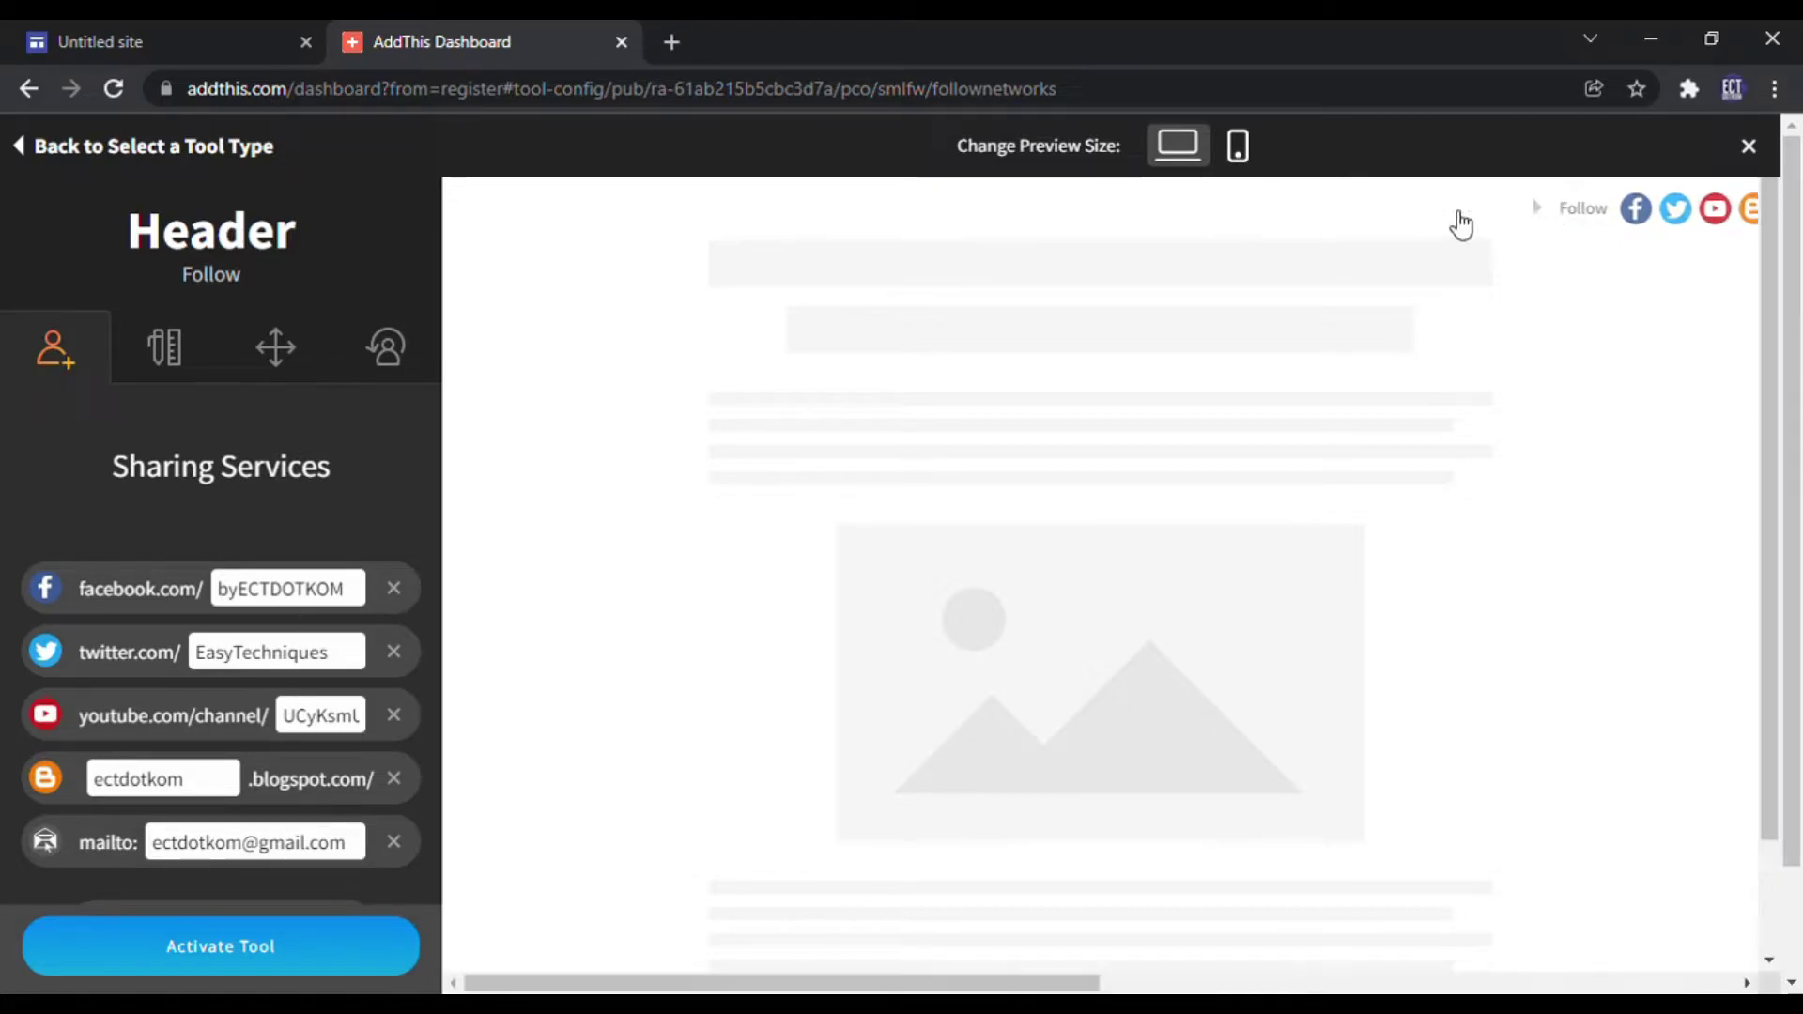
Step: Check the follow bar in mobile and desktop previews, then activate the tool
click(1239, 145)
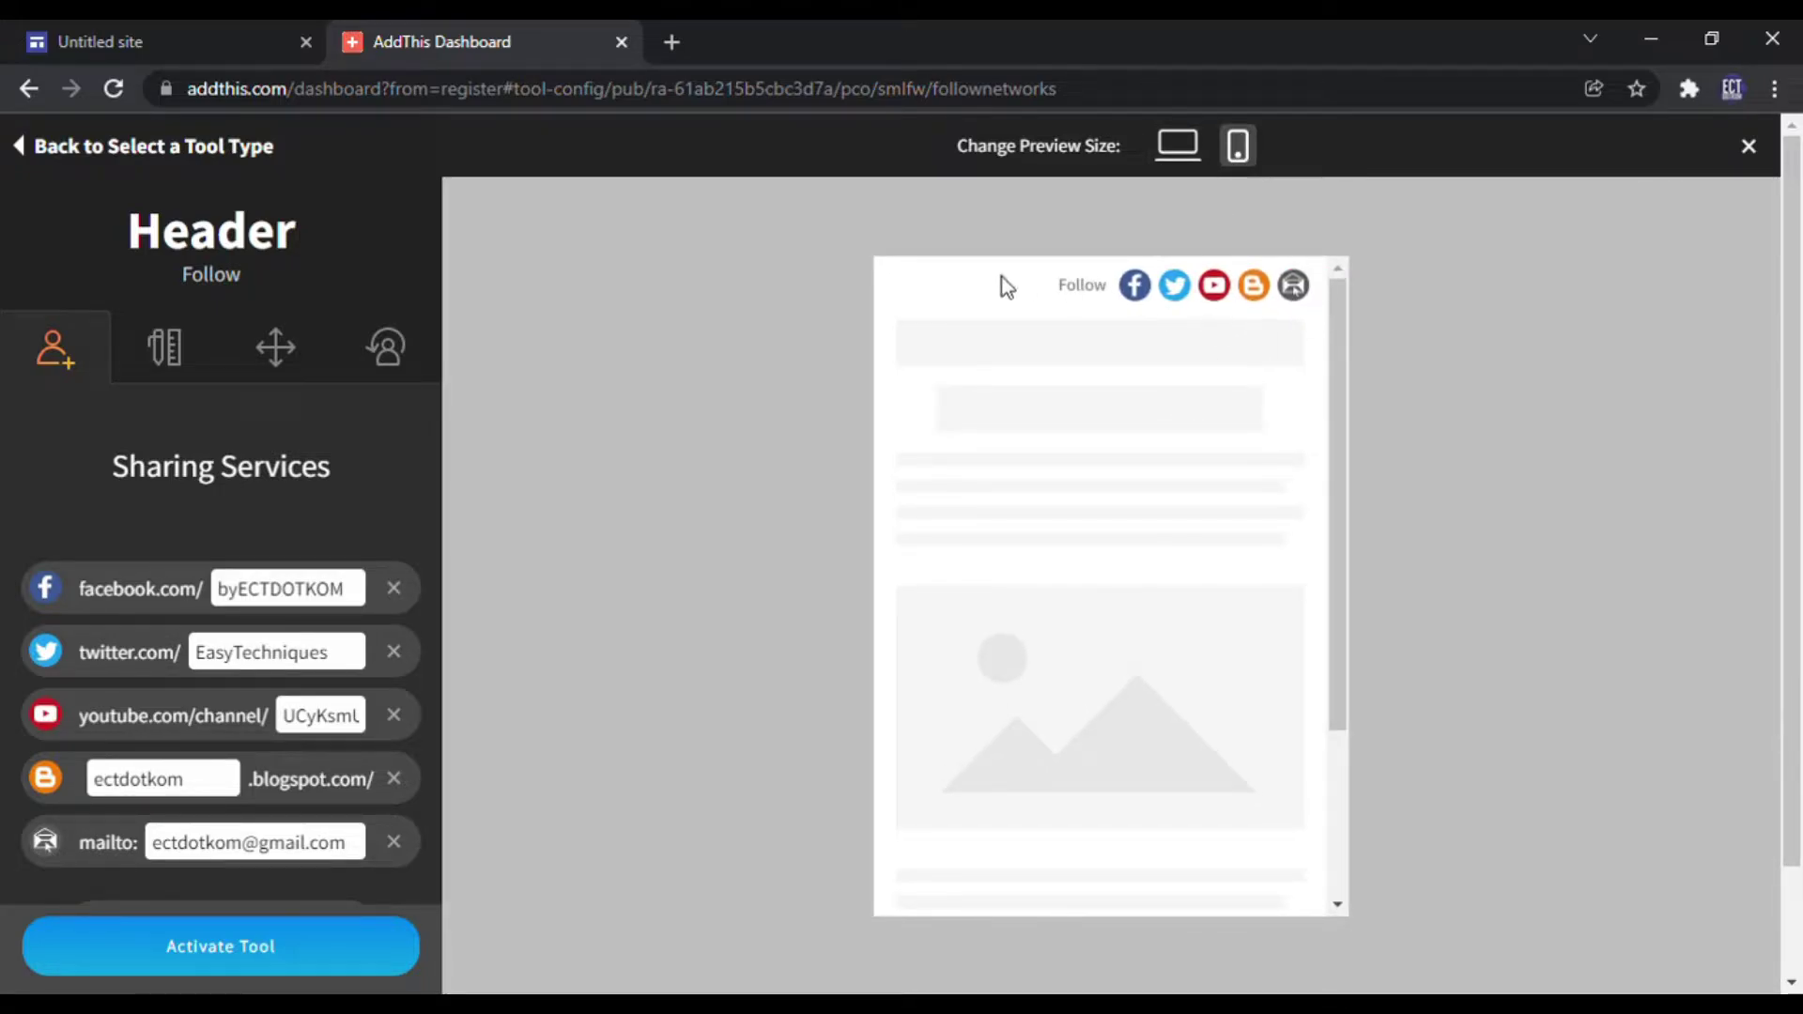
drag(1335, 422, 1372, 329)
click(1178, 144)
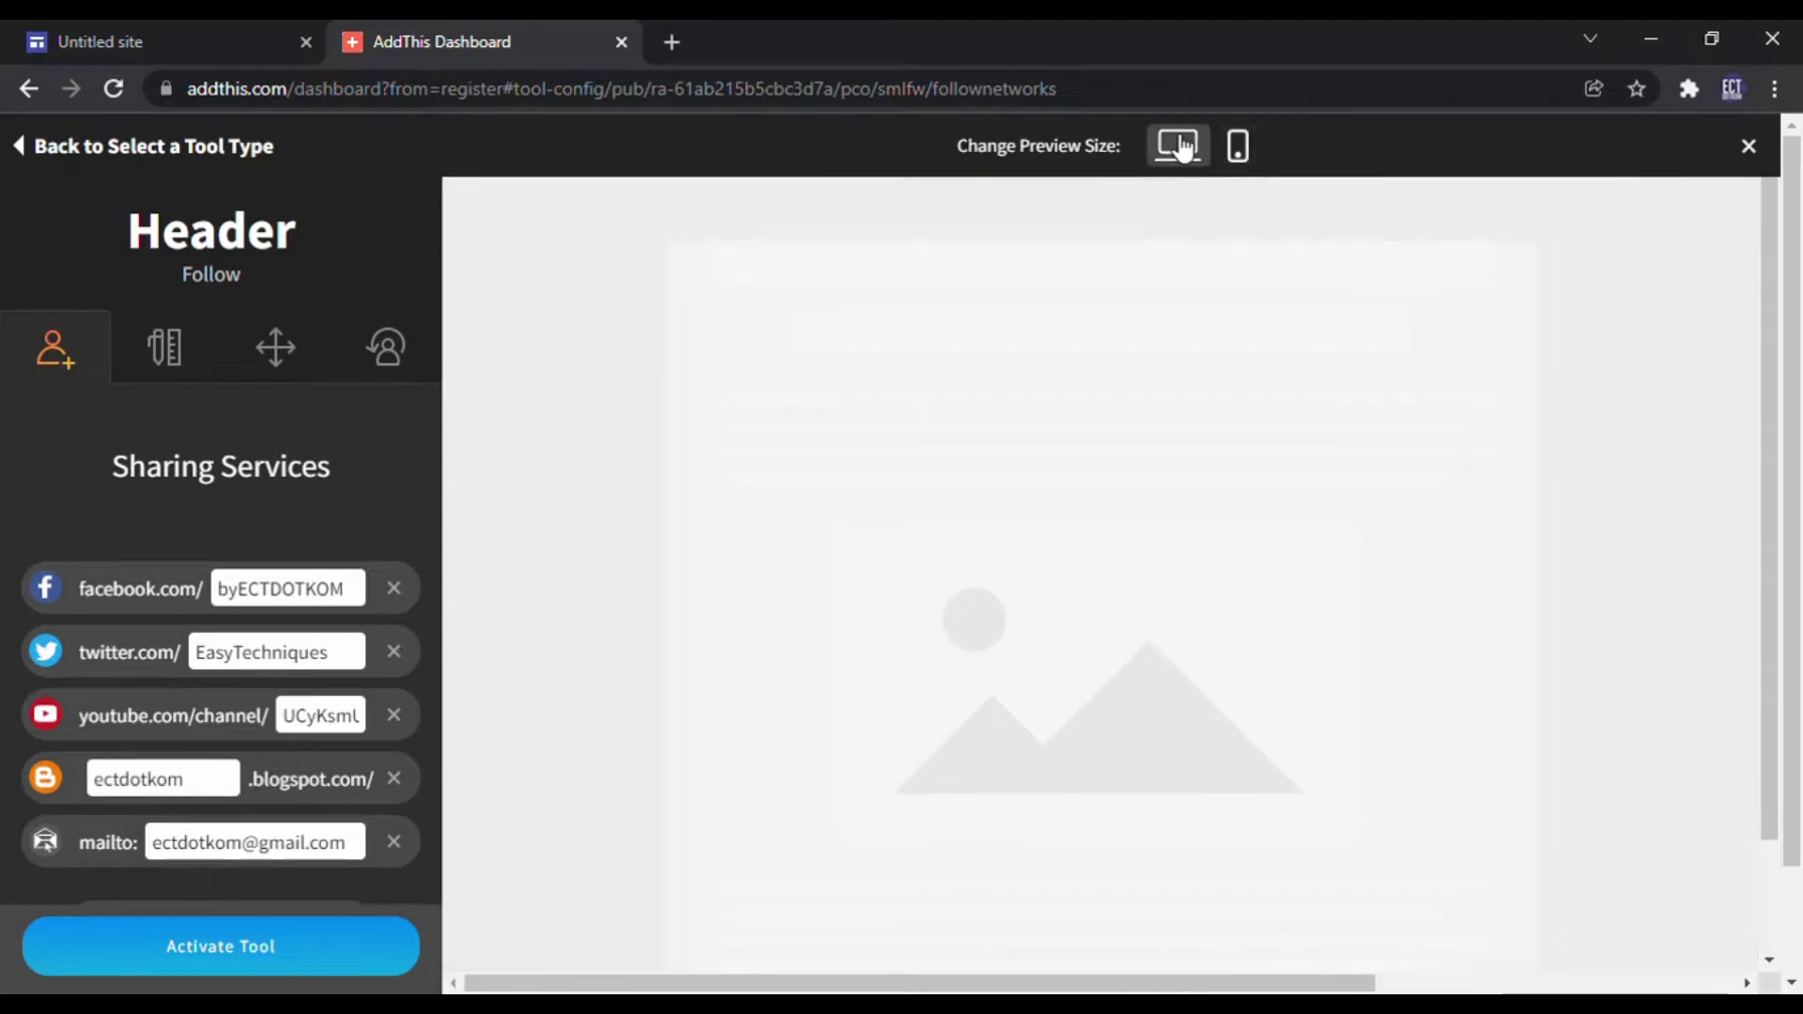
click(217, 959)
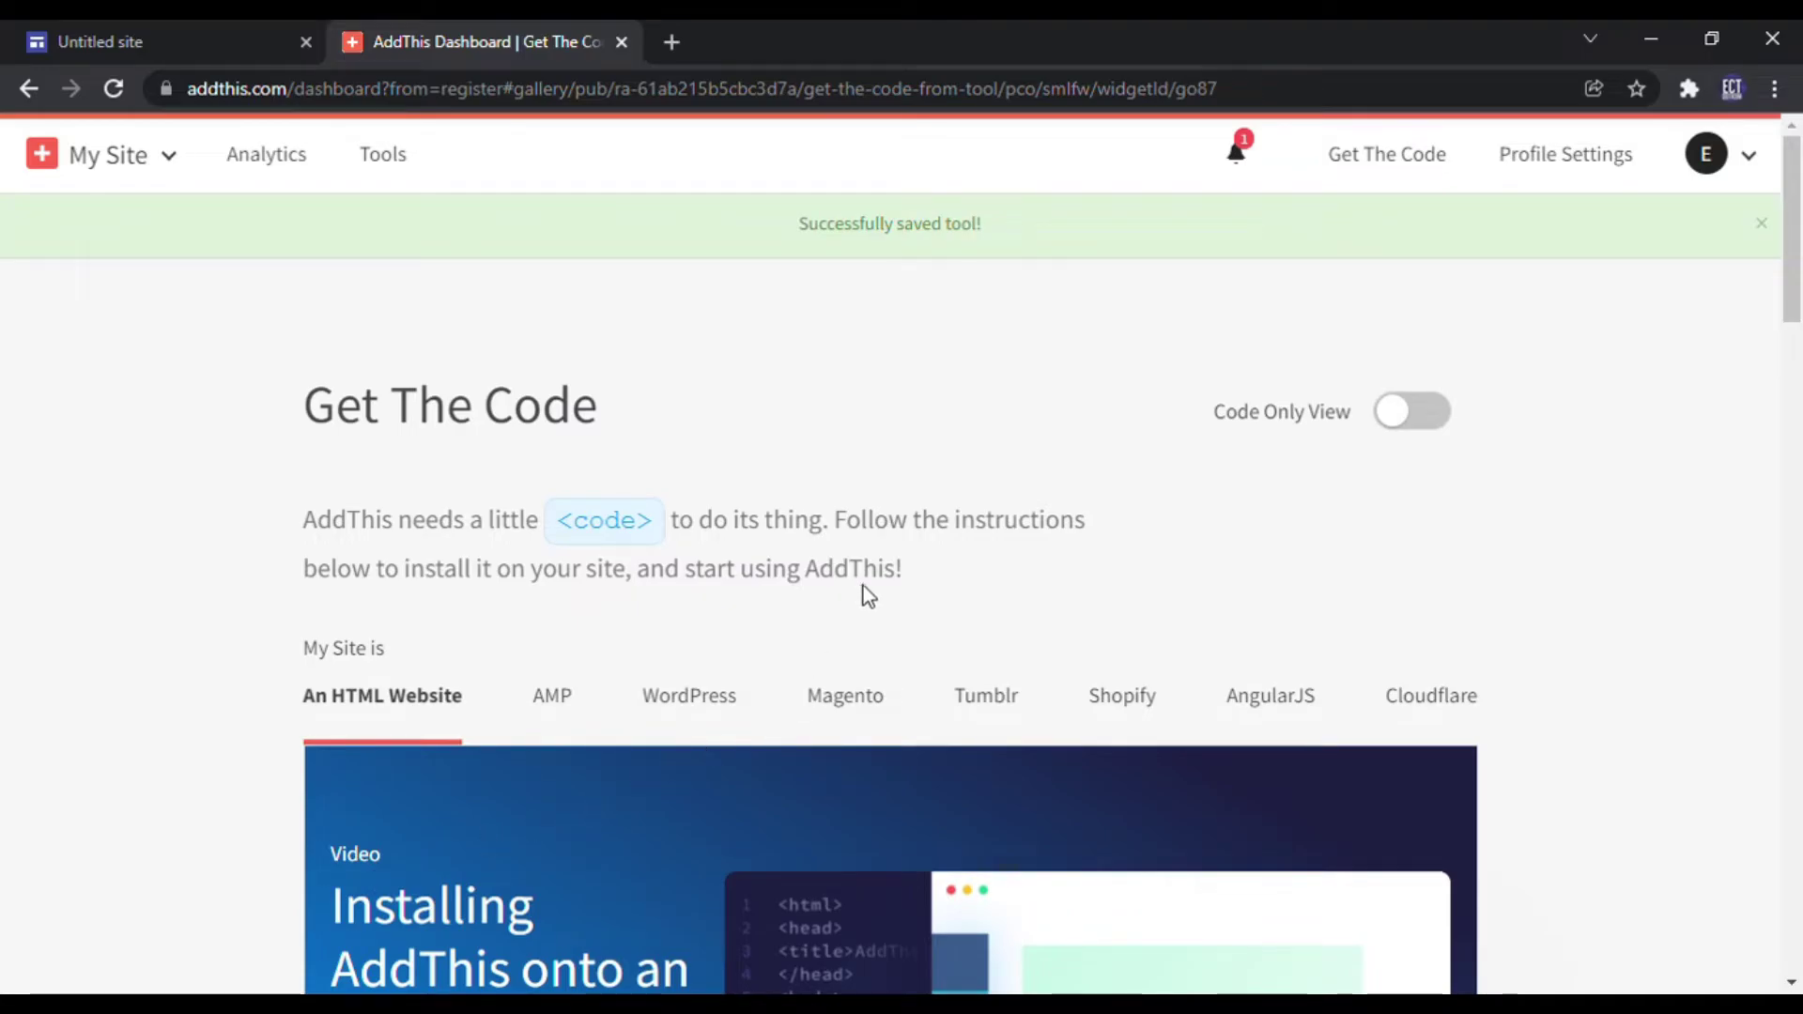
Step: Copy the code snippet from Get The Code and return to the Untitled site tab
scroll(860, 545, down, 3)
scroll(864, 543, down, 3)
scroll(866, 545, down, 5)
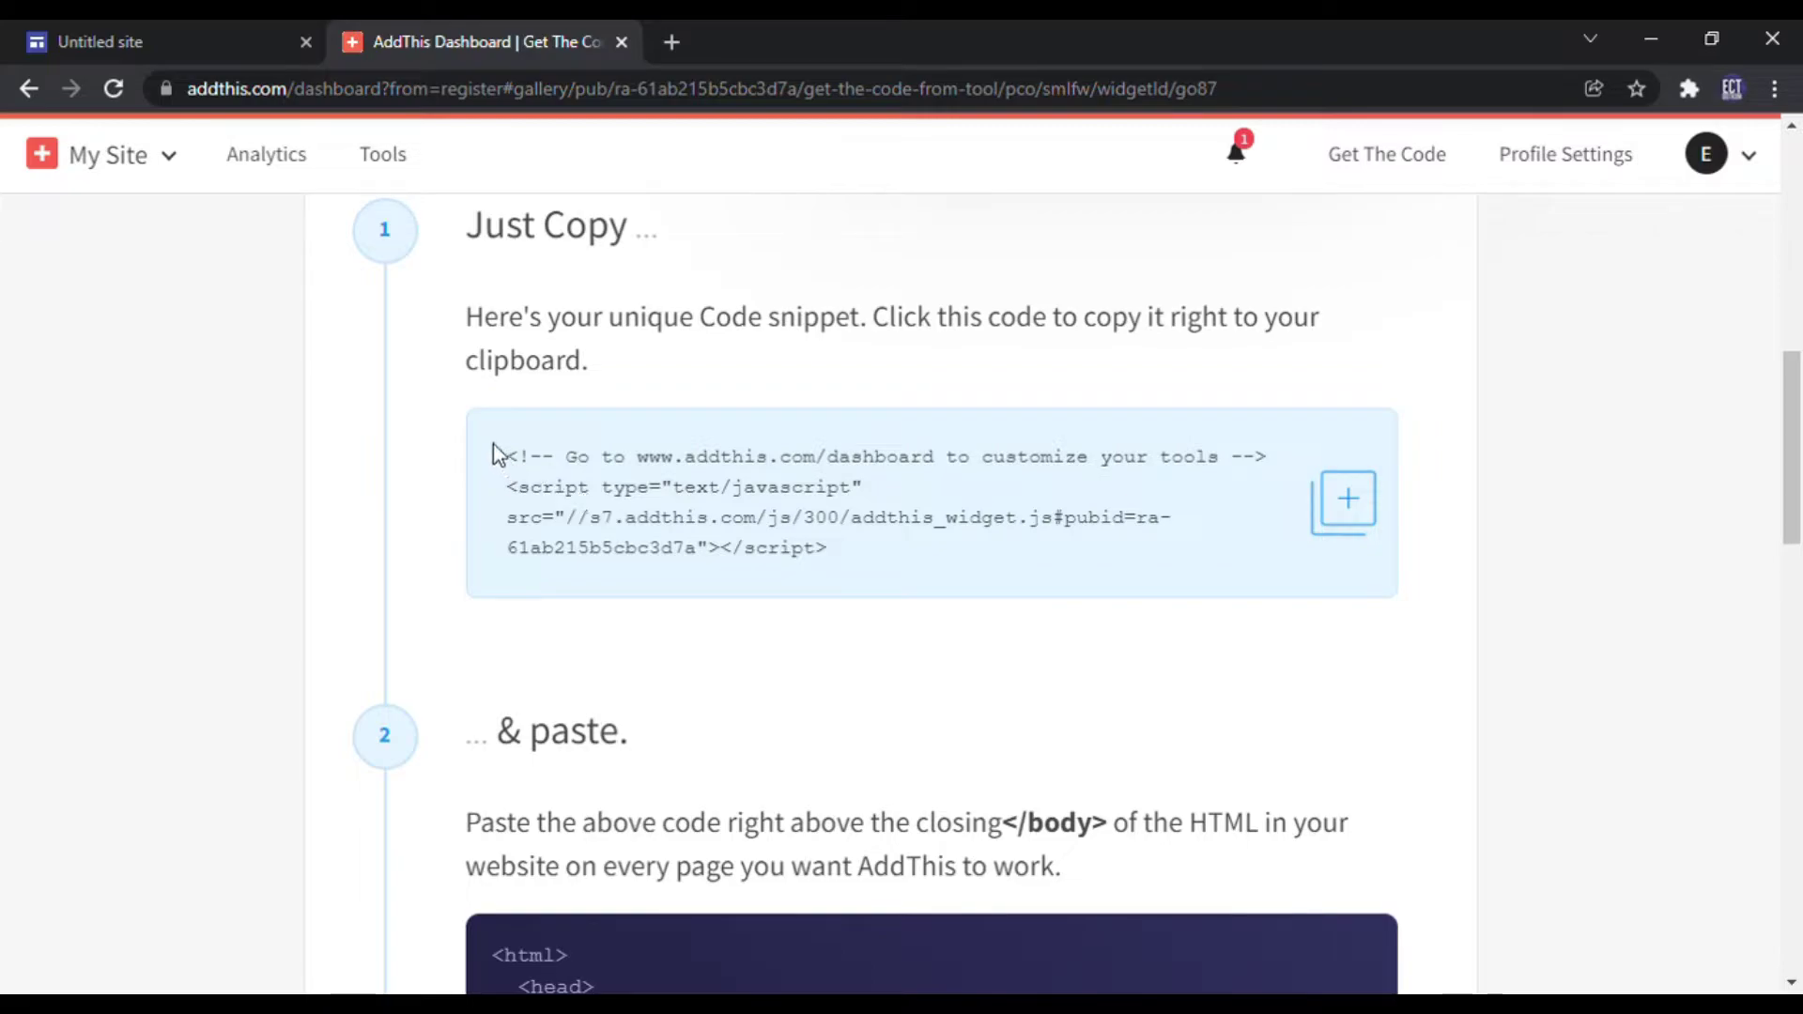
drag(508, 462, 785, 577)
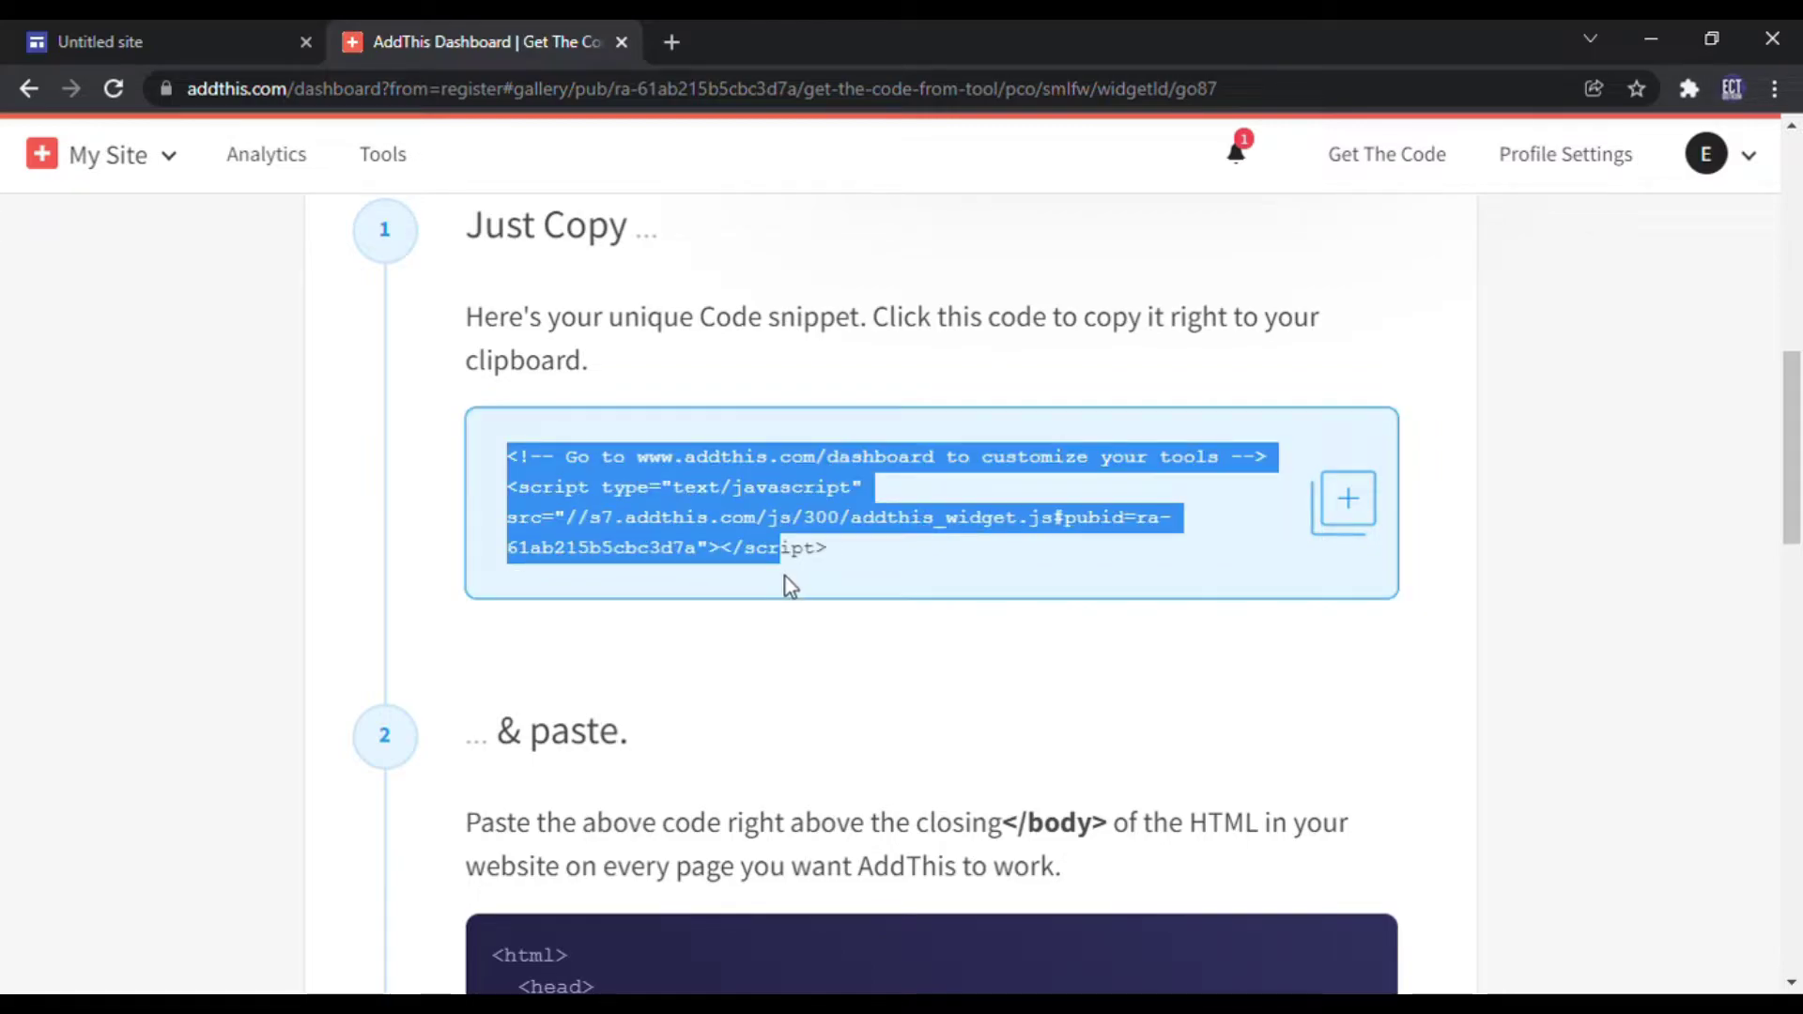
click(960, 675)
click(1351, 507)
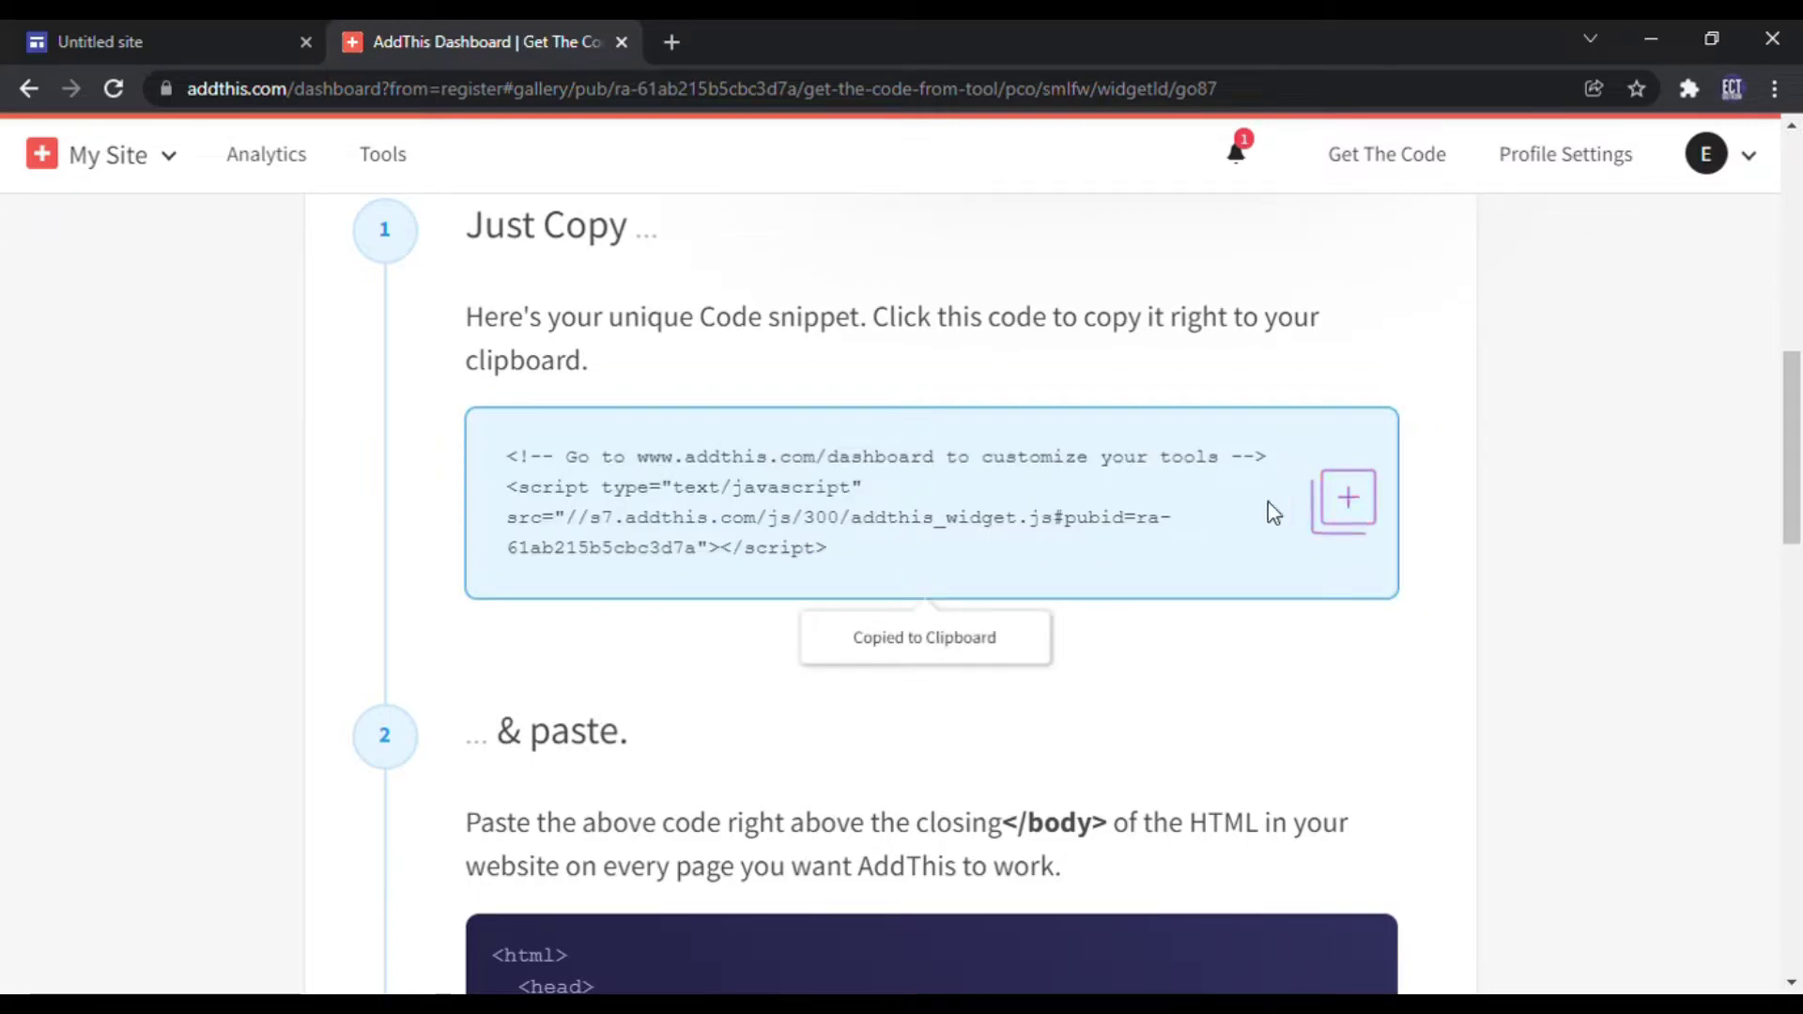
scroll(874, 583, down, 4)
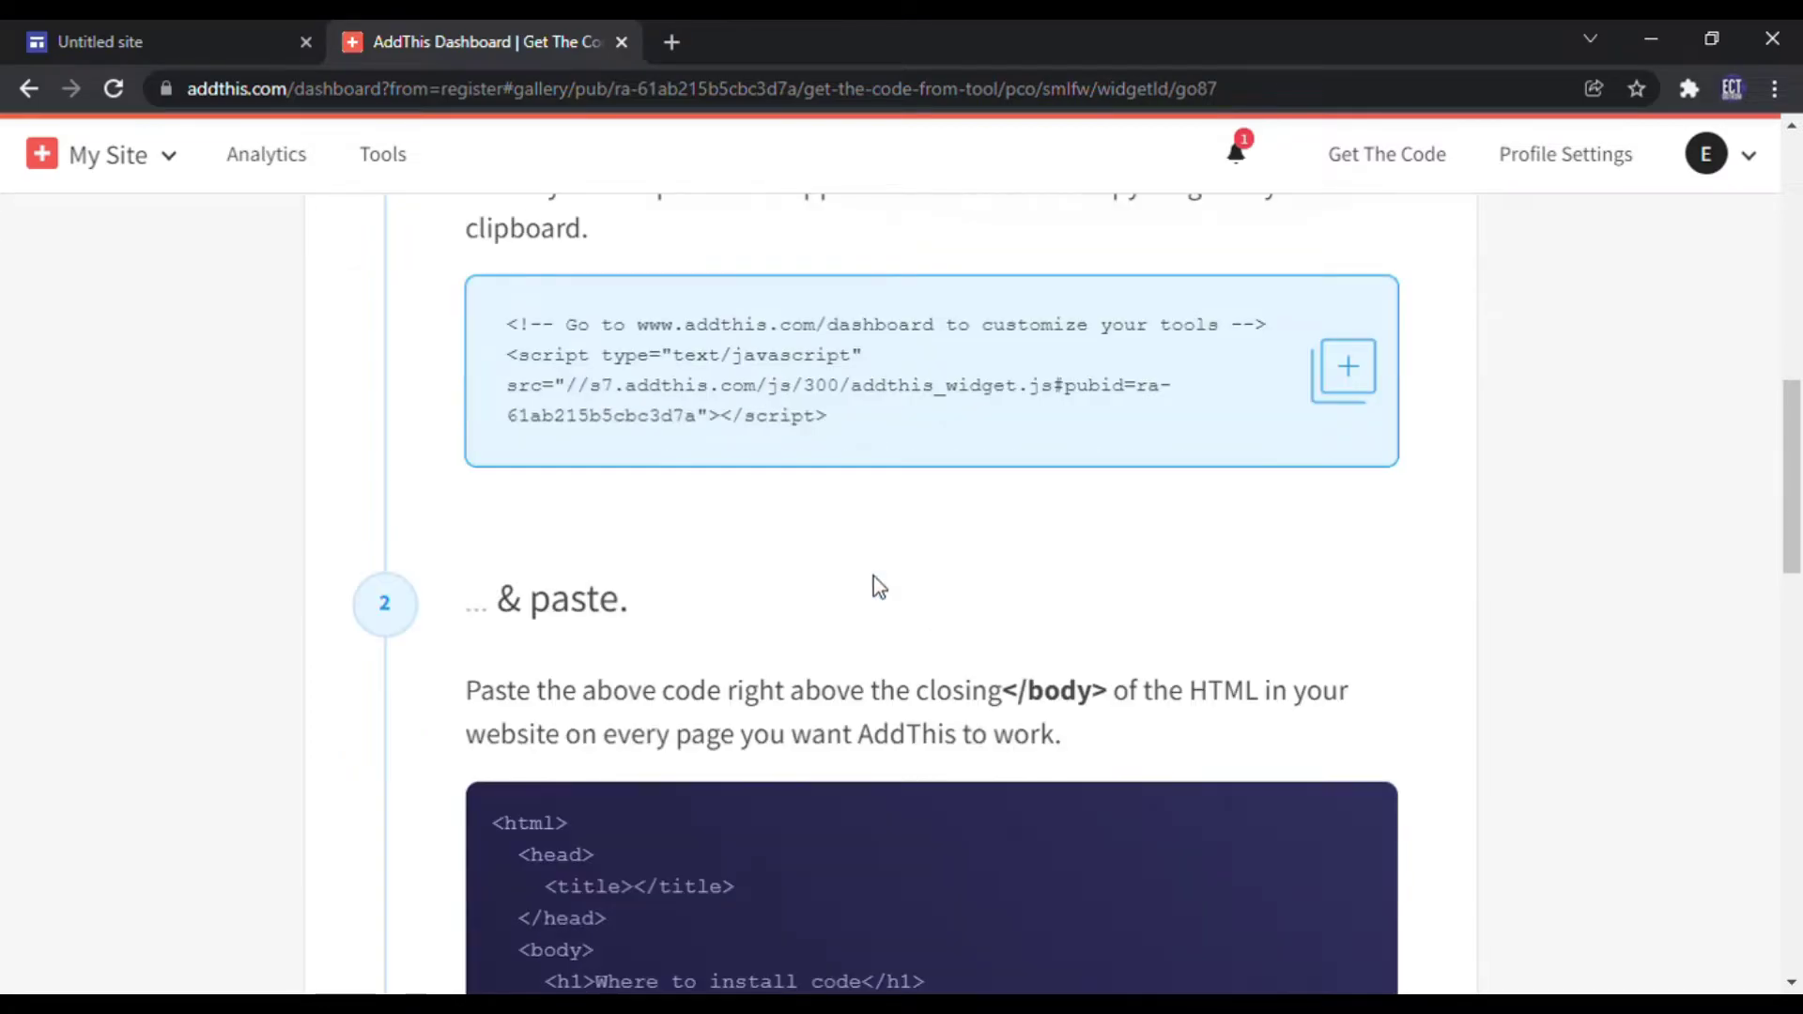
click(183, 34)
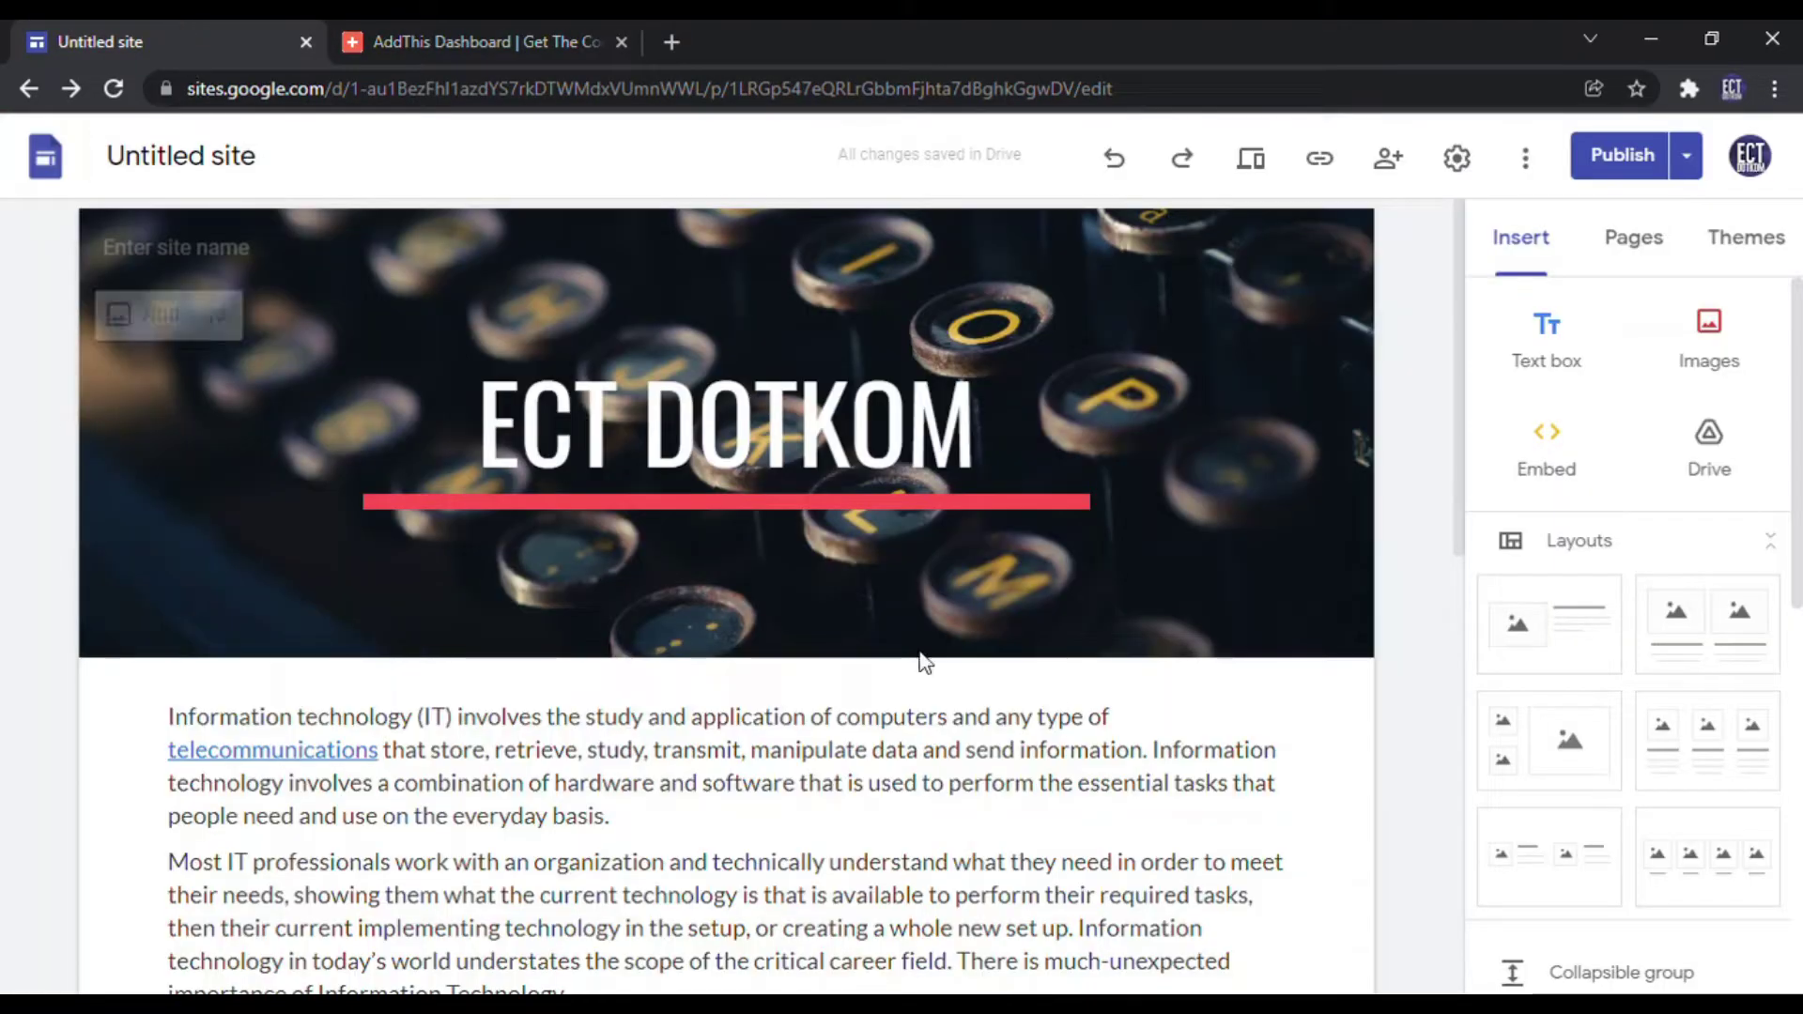
Step: Embed the pasted AddThis code as an Embed code block and insert it into the page
click(1556, 466)
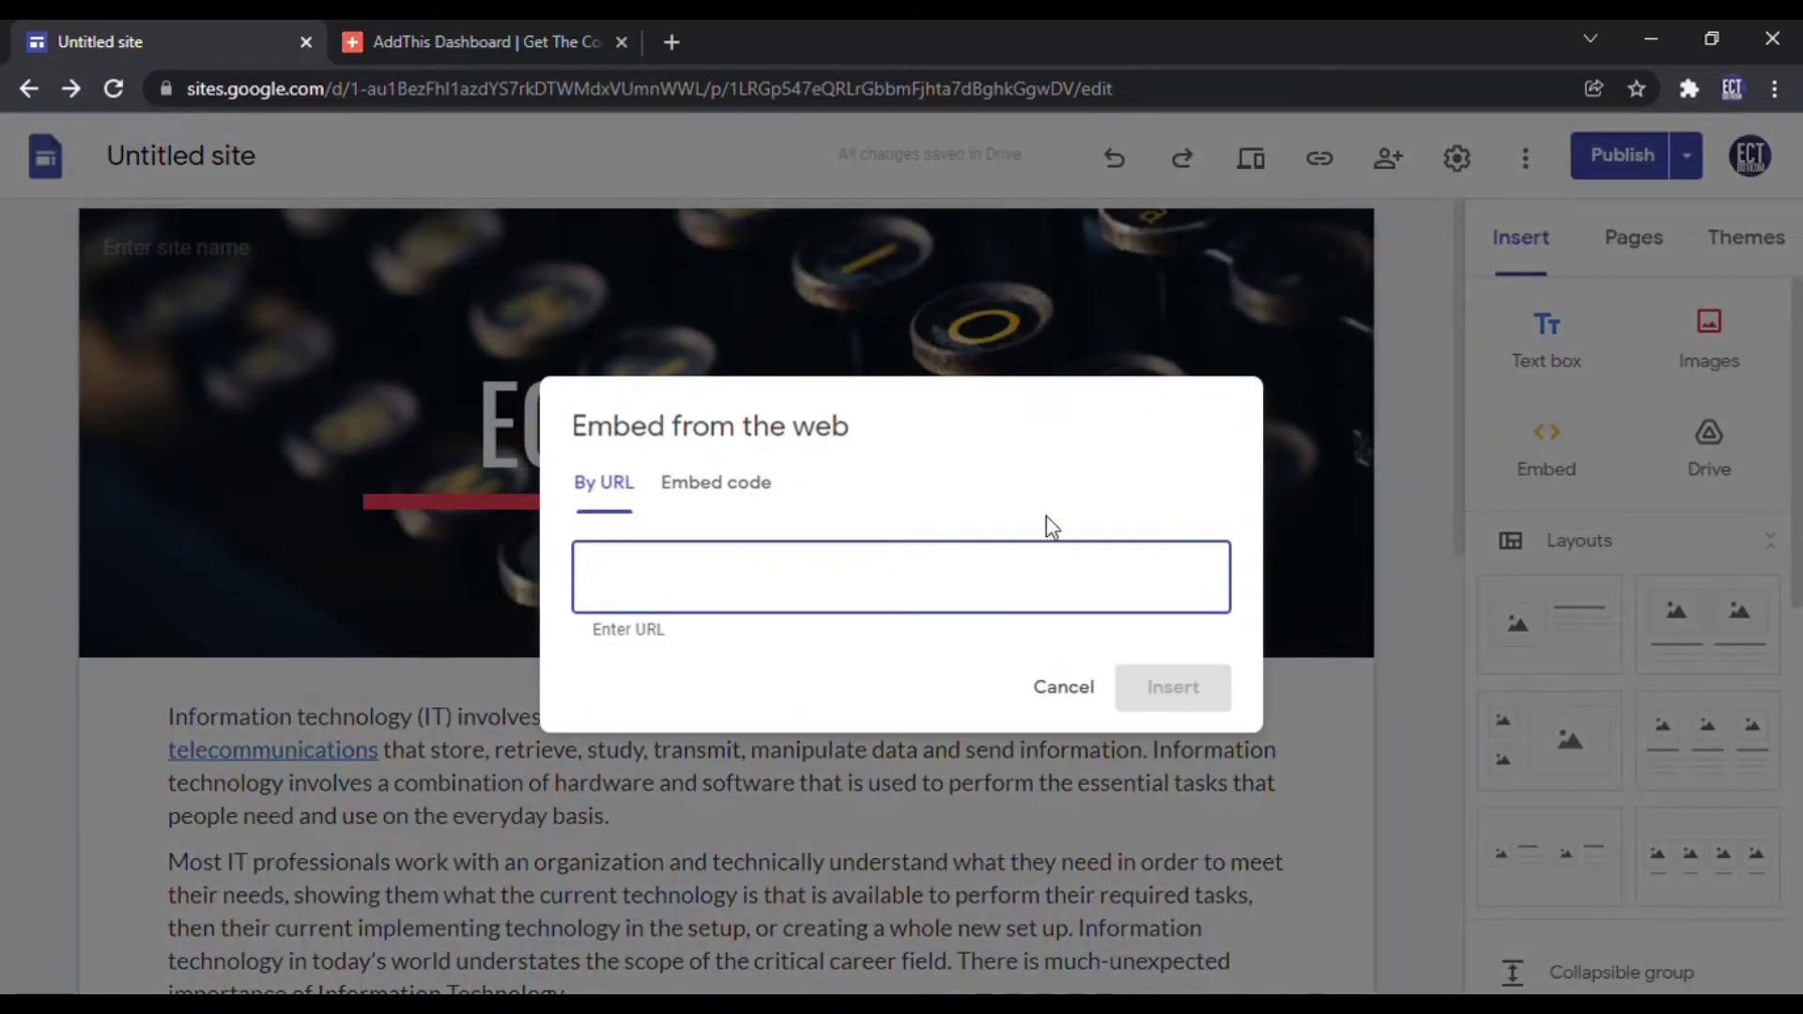
click(751, 503)
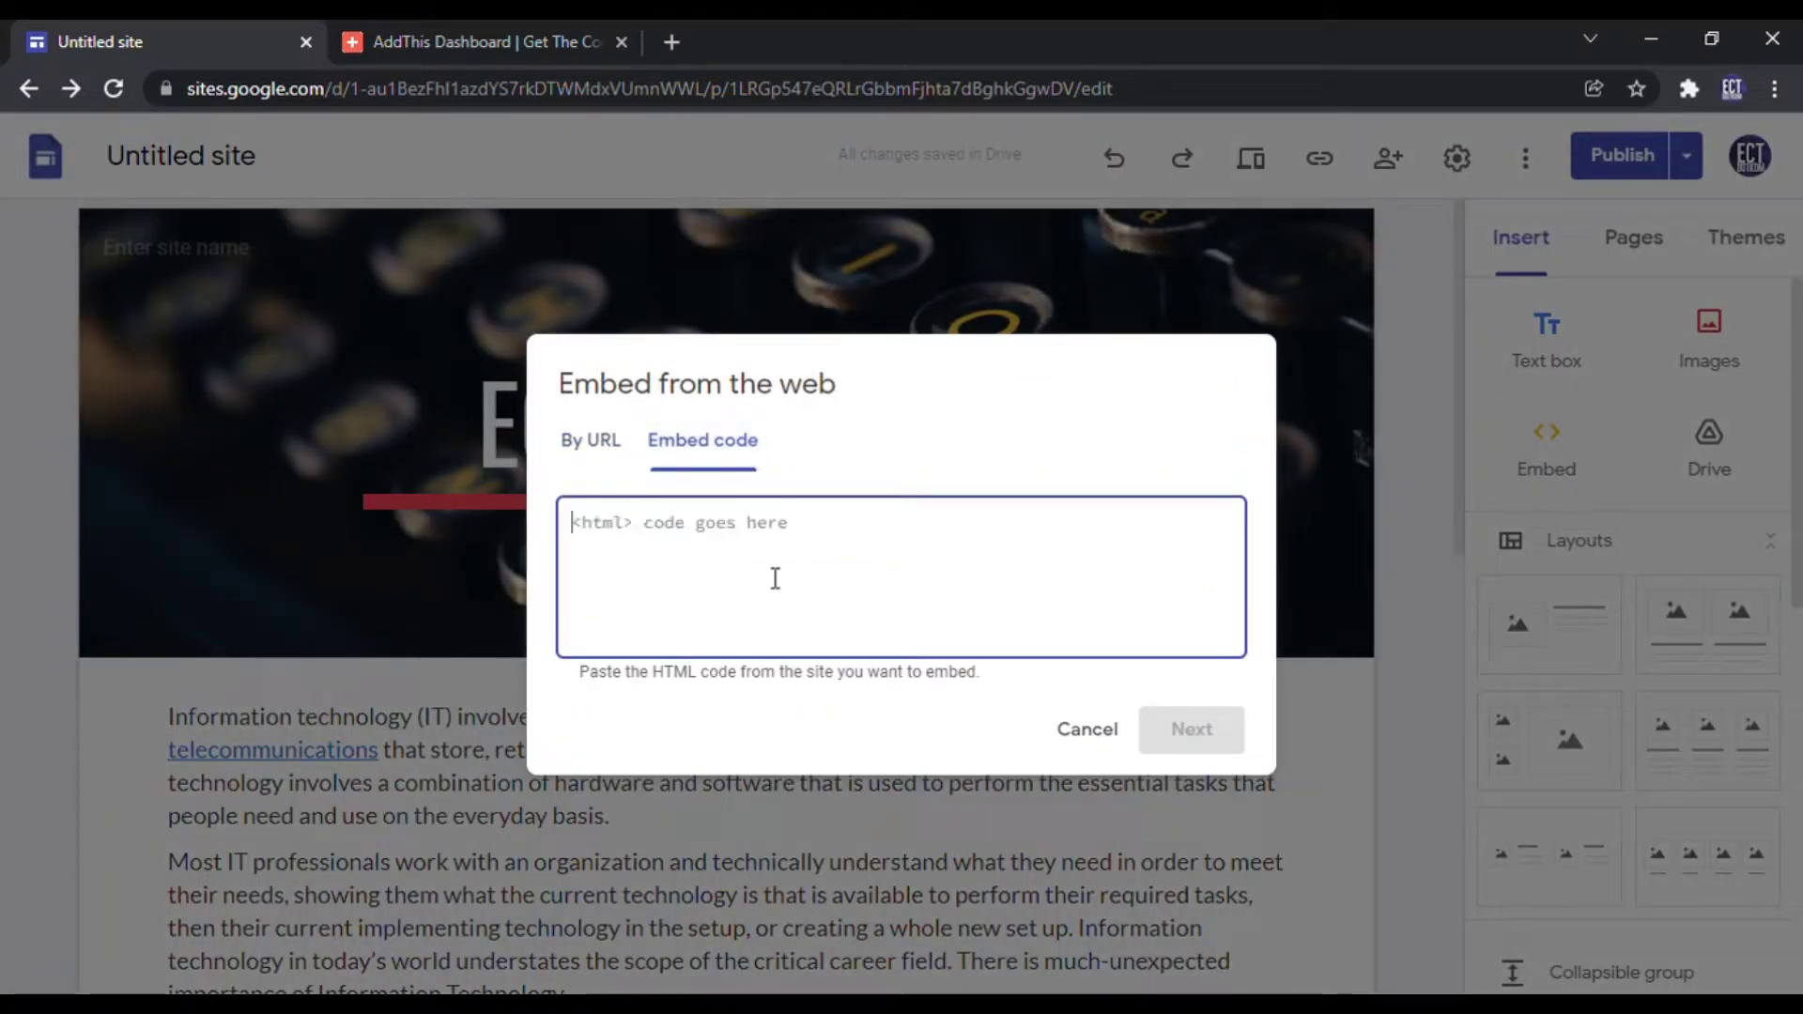
key(ctrl+v)
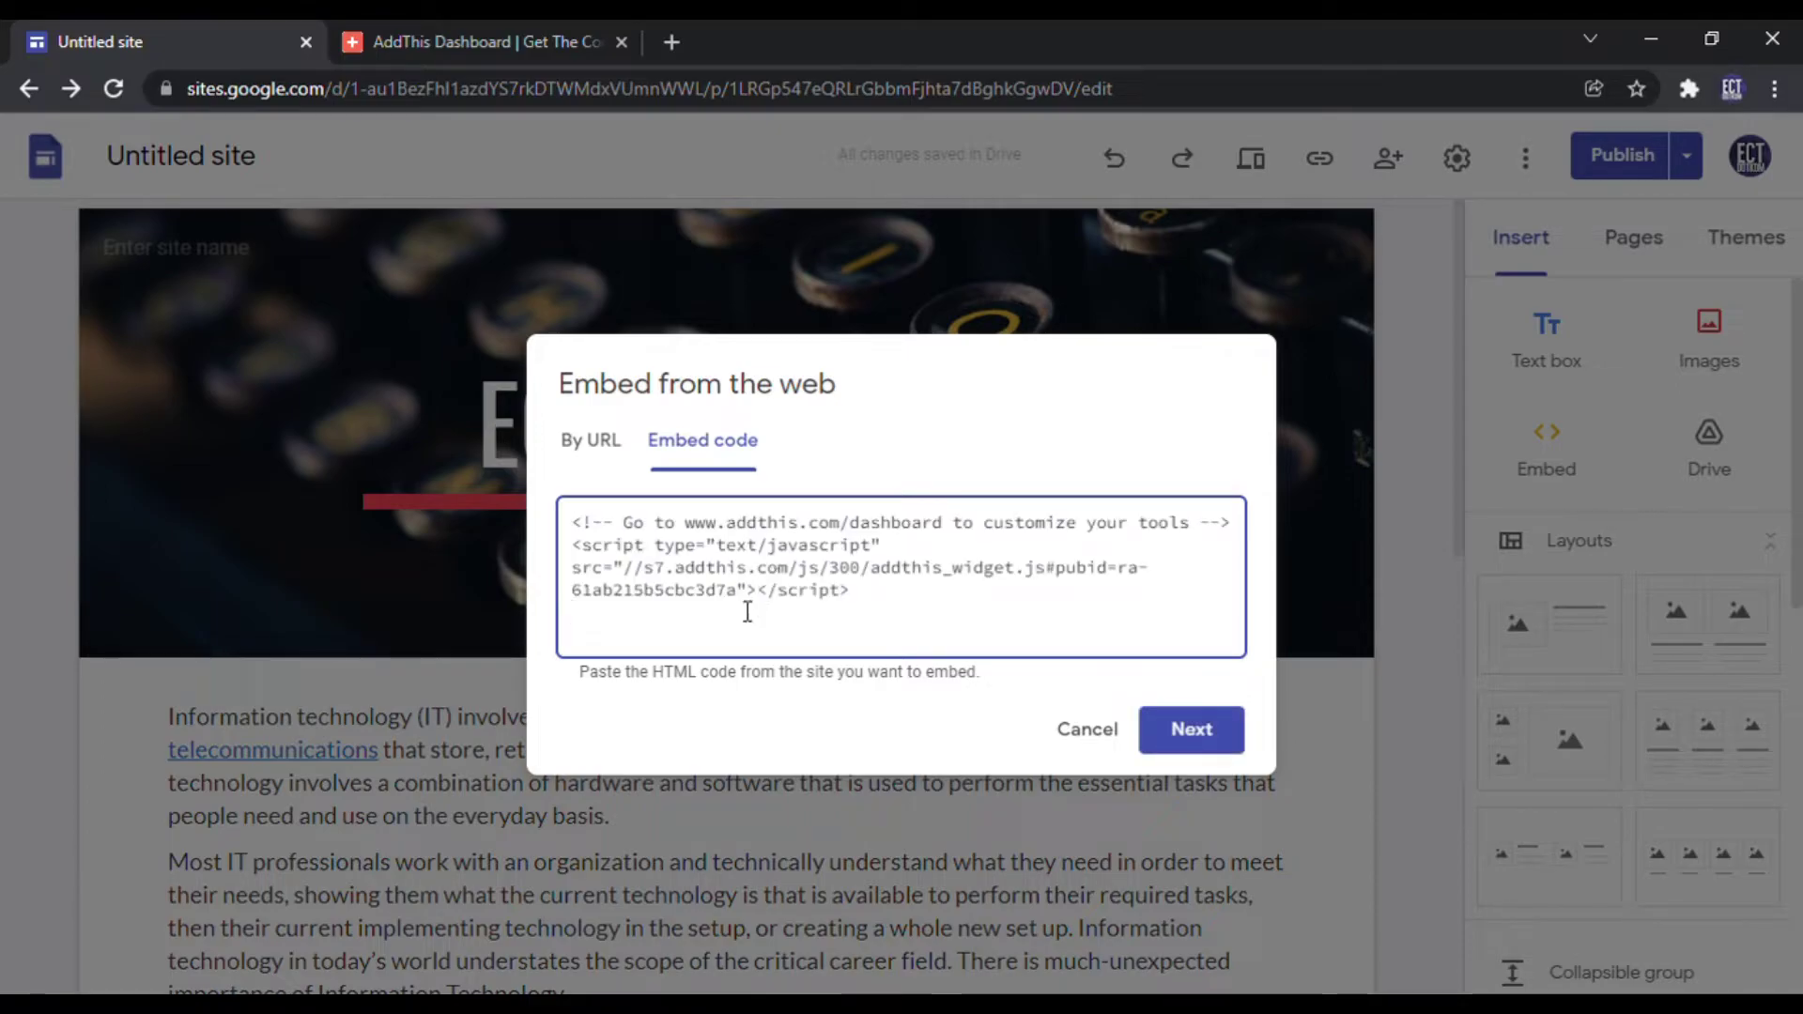
click(1210, 724)
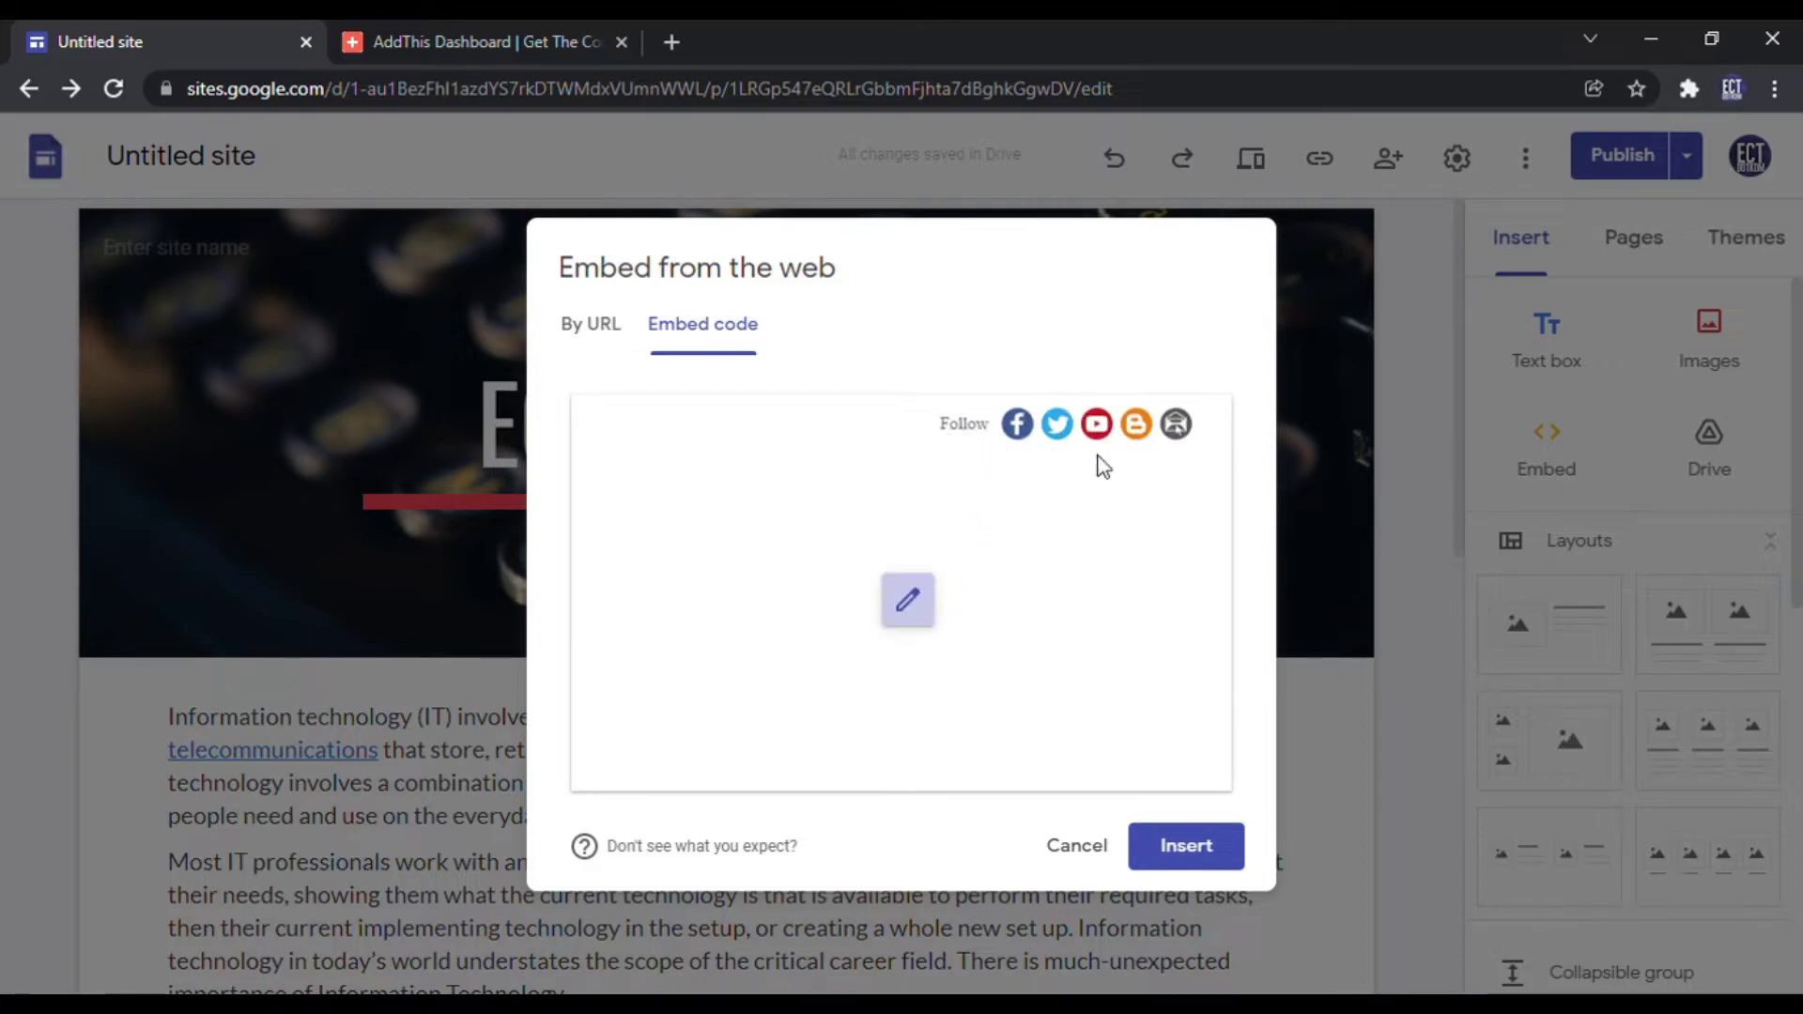
click(1185, 847)
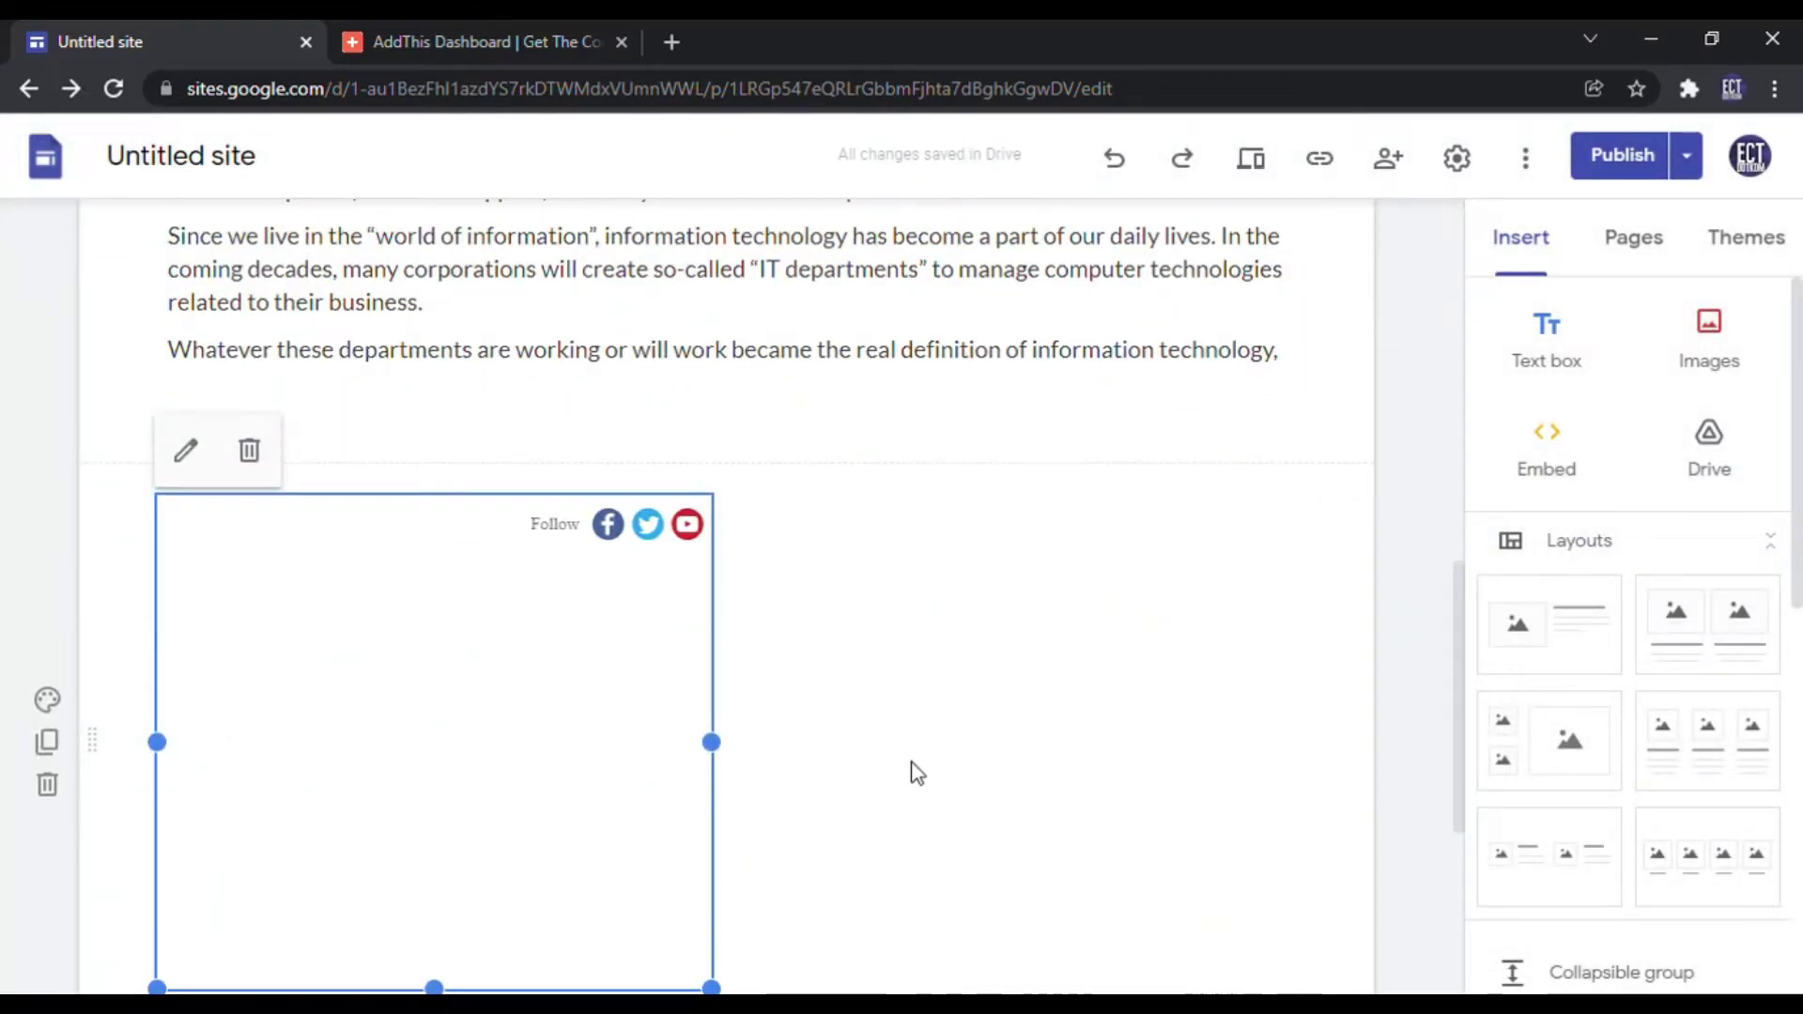
Step: Shrink the follow block, place it right-aligned under the ECT DOTKOM header, and preview the site
scroll(845, 770, down, 3)
drag(439, 731, 443, 398)
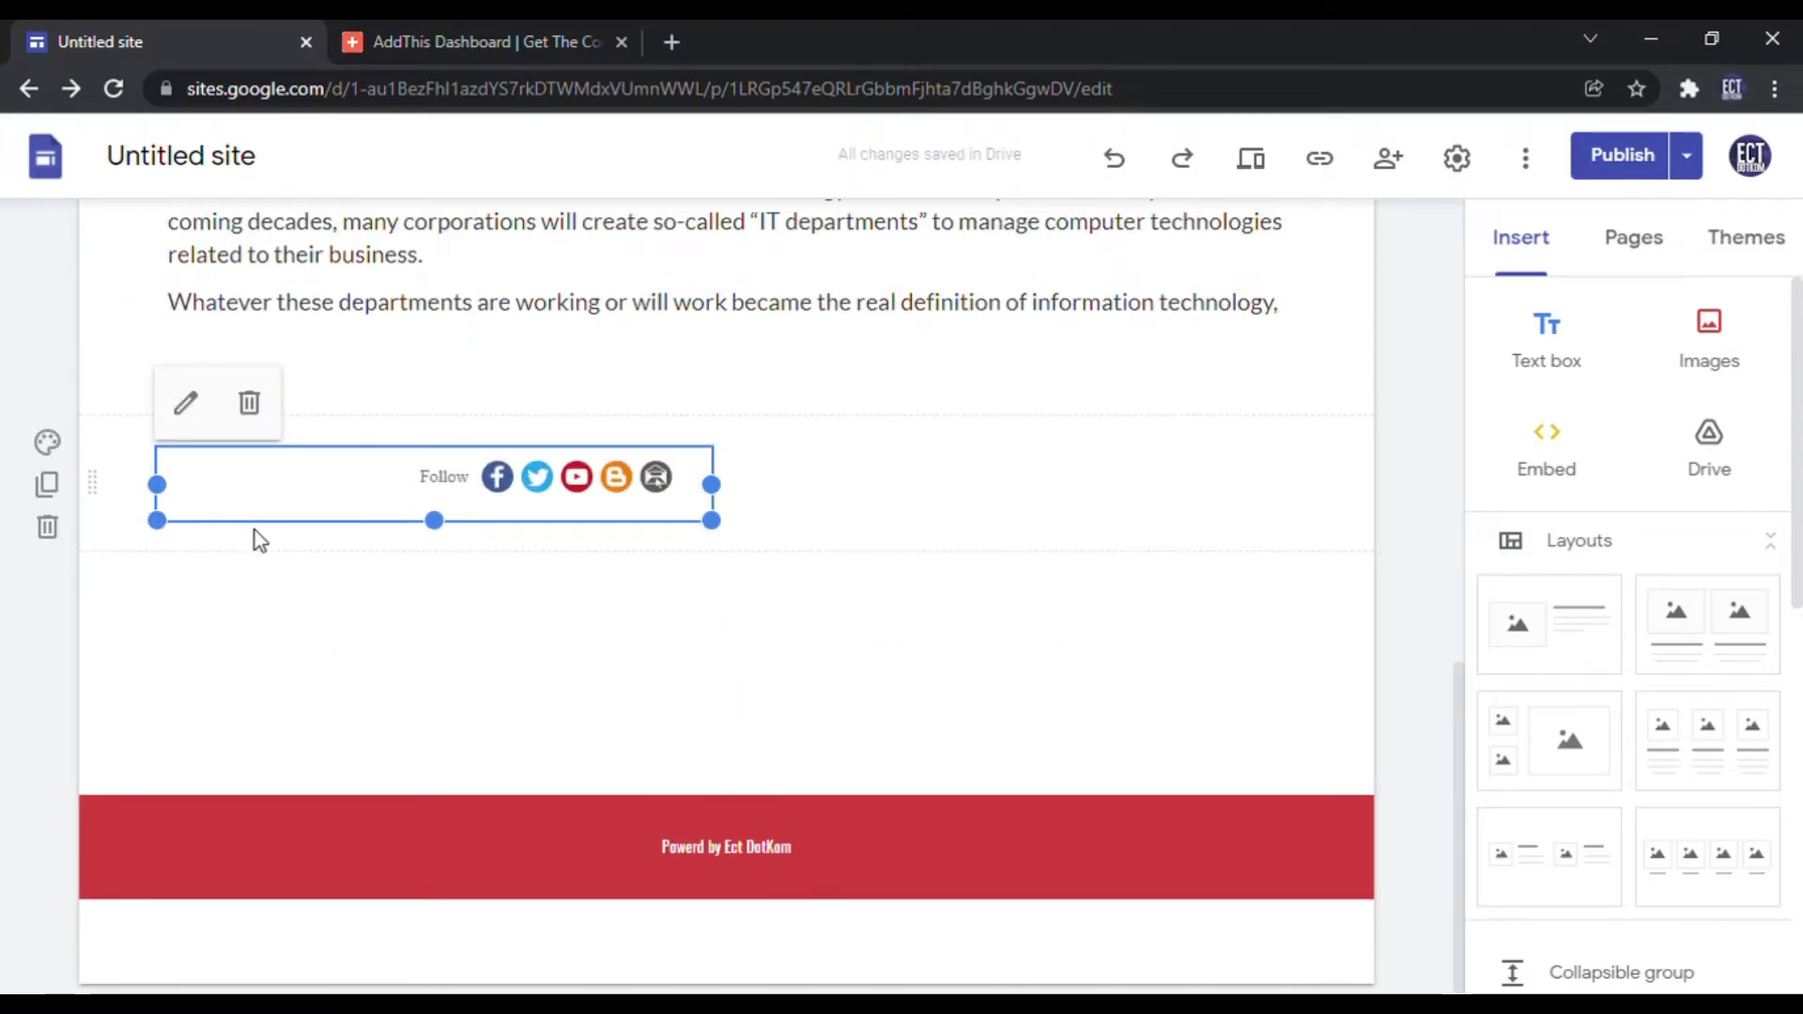
drag(237, 511, 1097, 581)
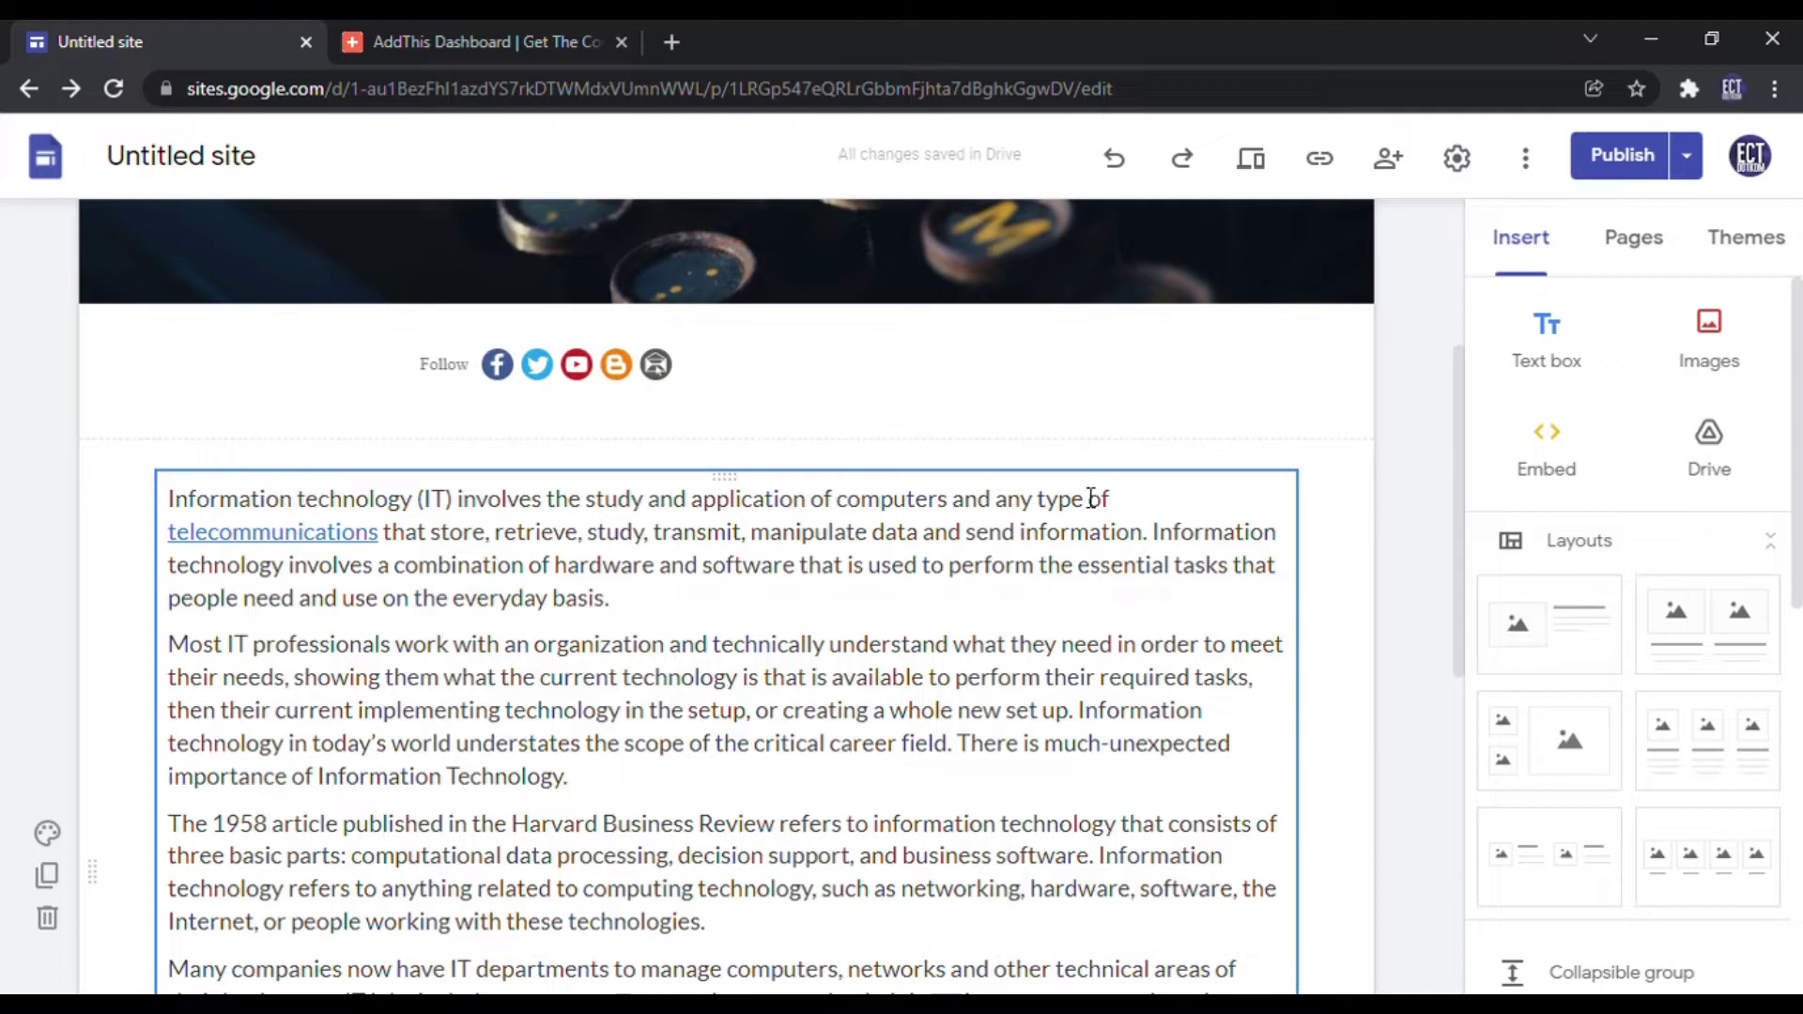
click(364, 387)
drag(518, 372, 977, 415)
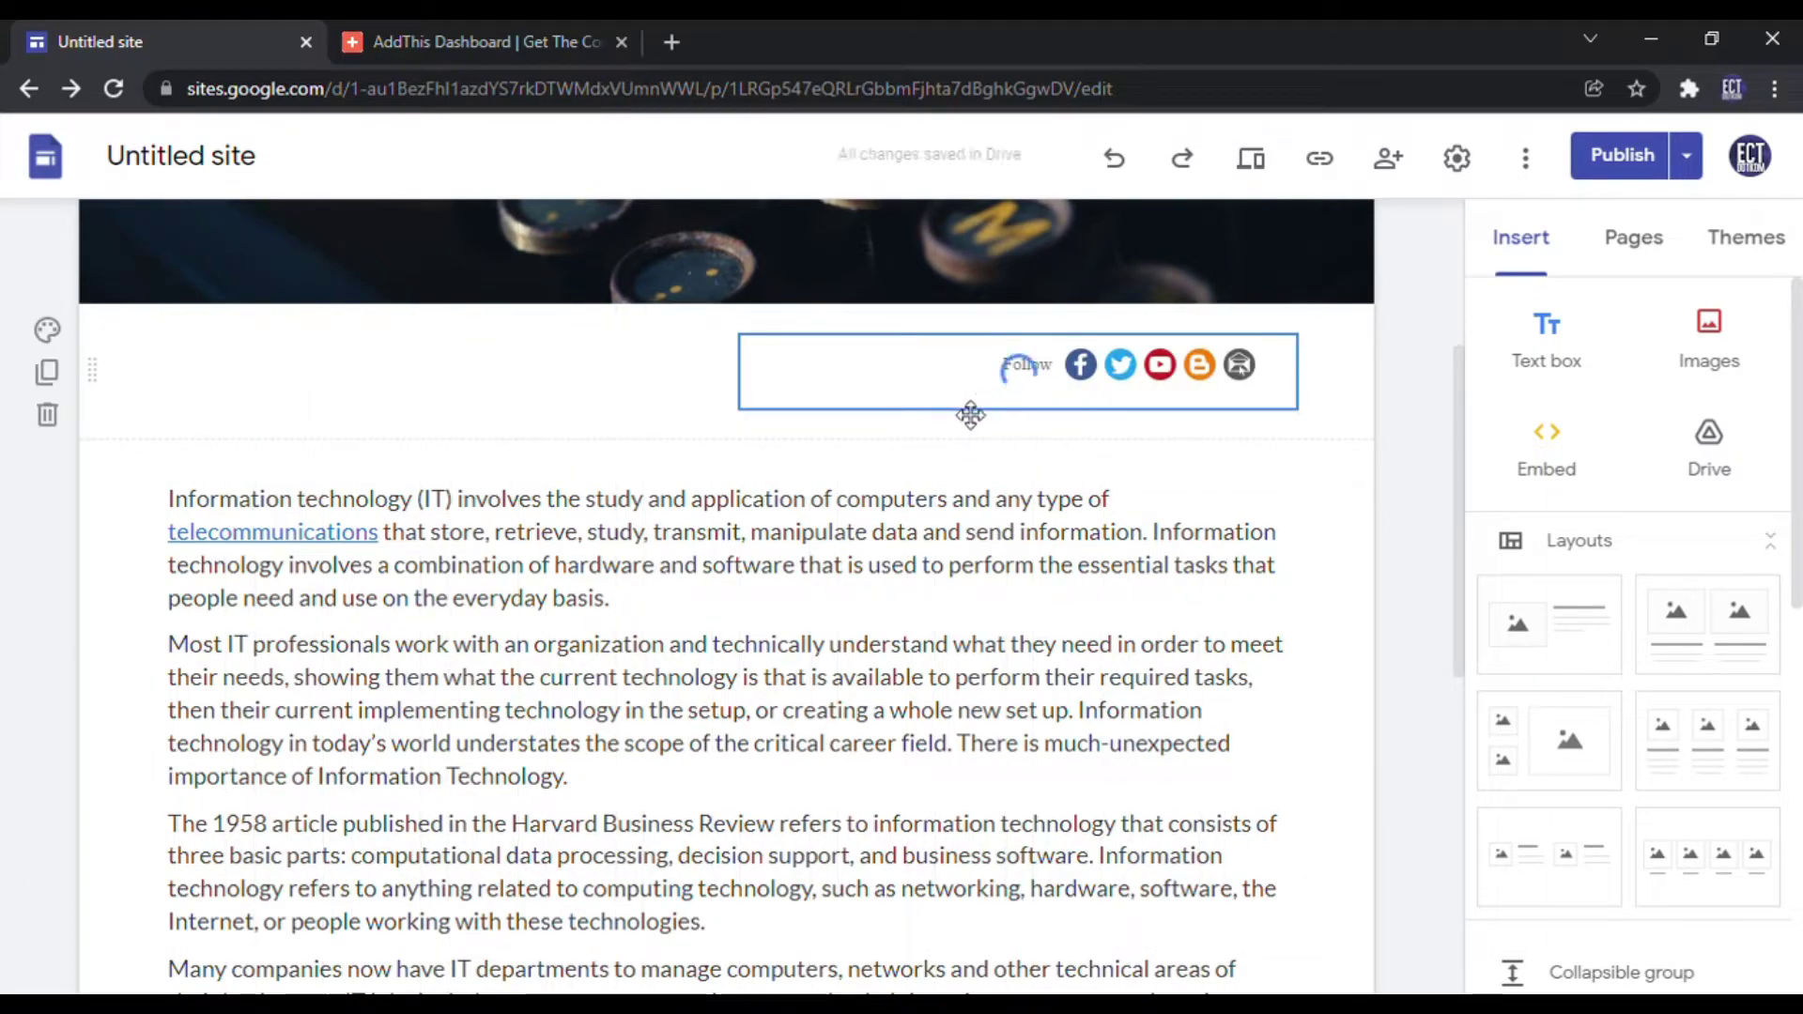
scroll(1171, 439, up, 3)
click(1252, 155)
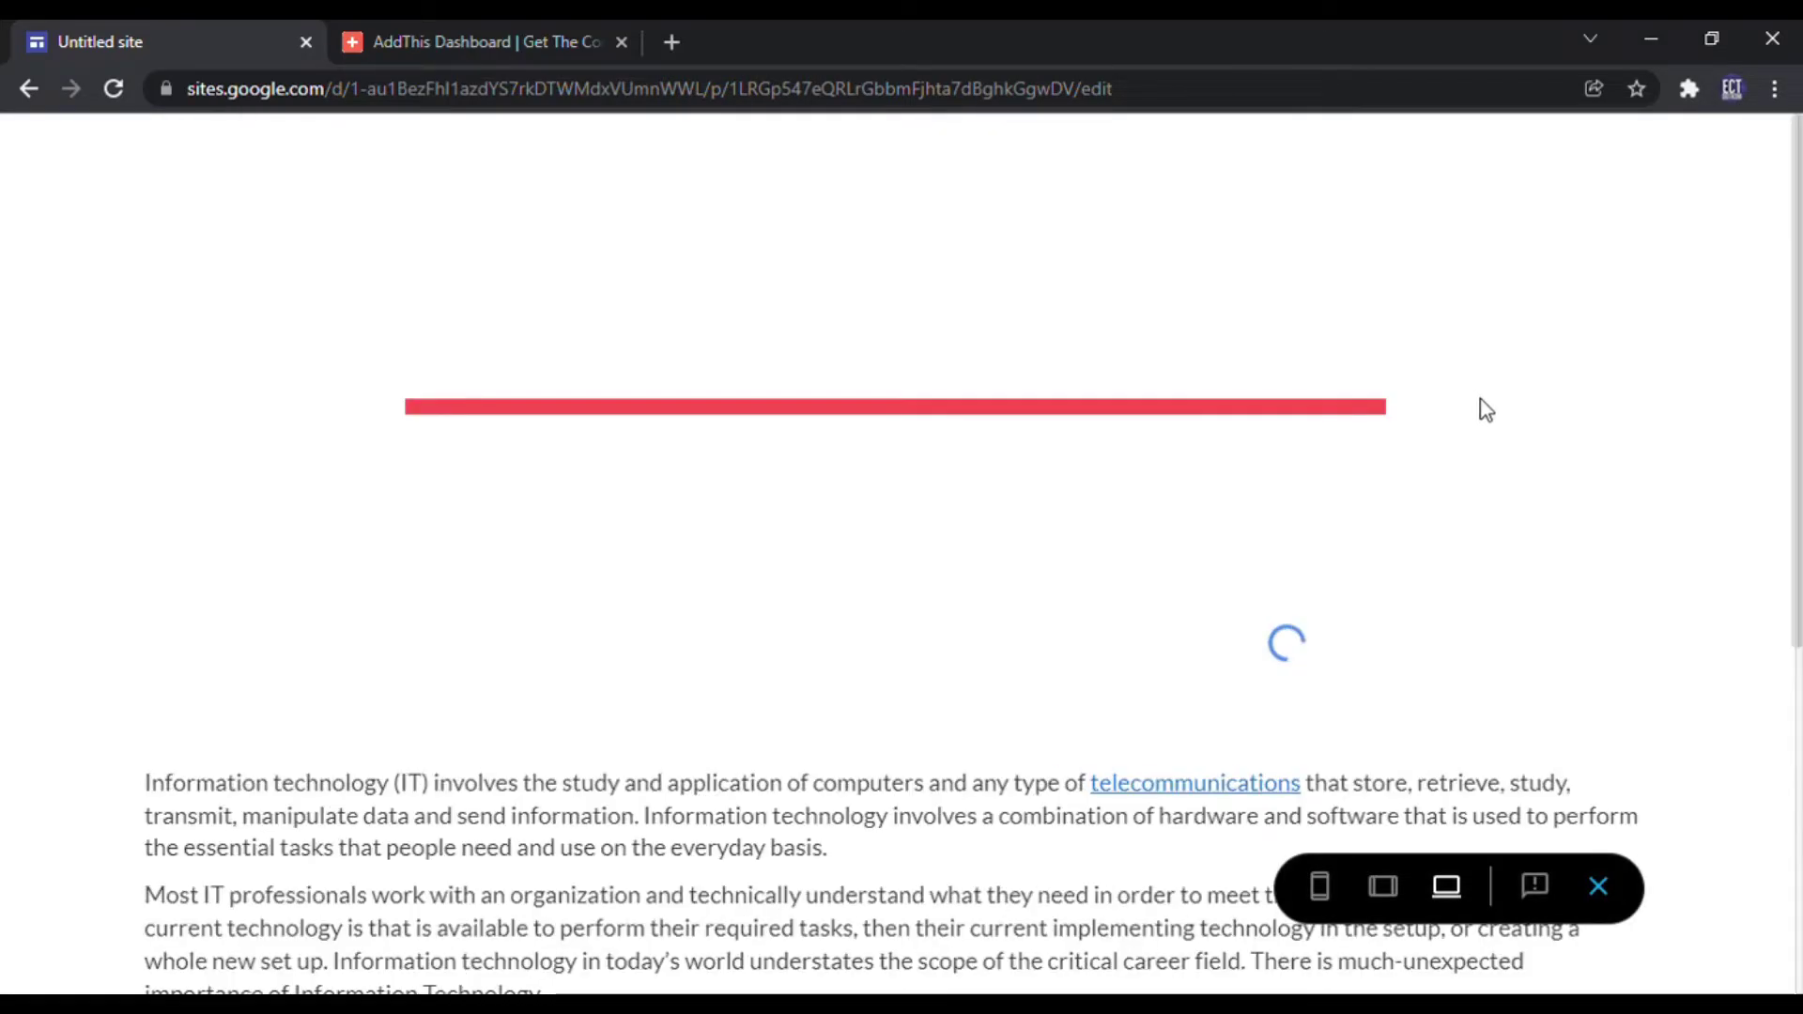
Step: Preview the page at phone width and test collapsing and expanding the Follow bar
scroll(1513, 399, down, 1)
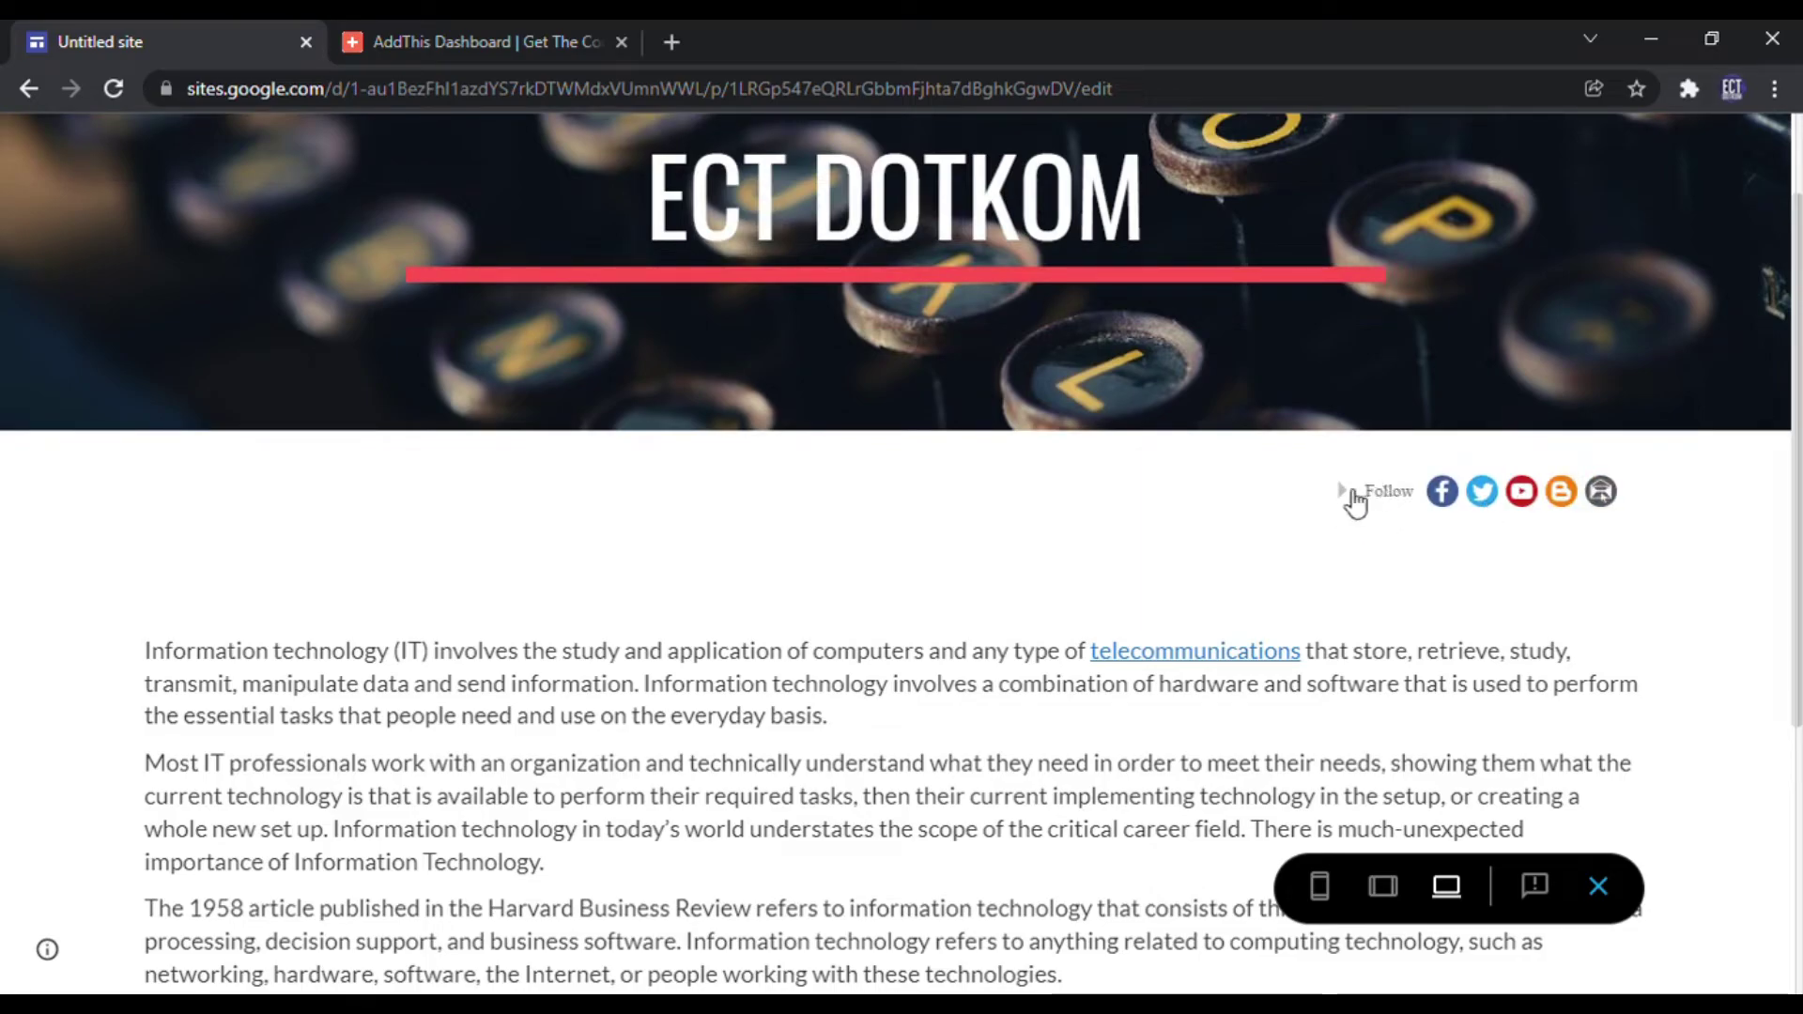
scroll(1357, 511, down, 5)
scroll(1359, 527, up, 6)
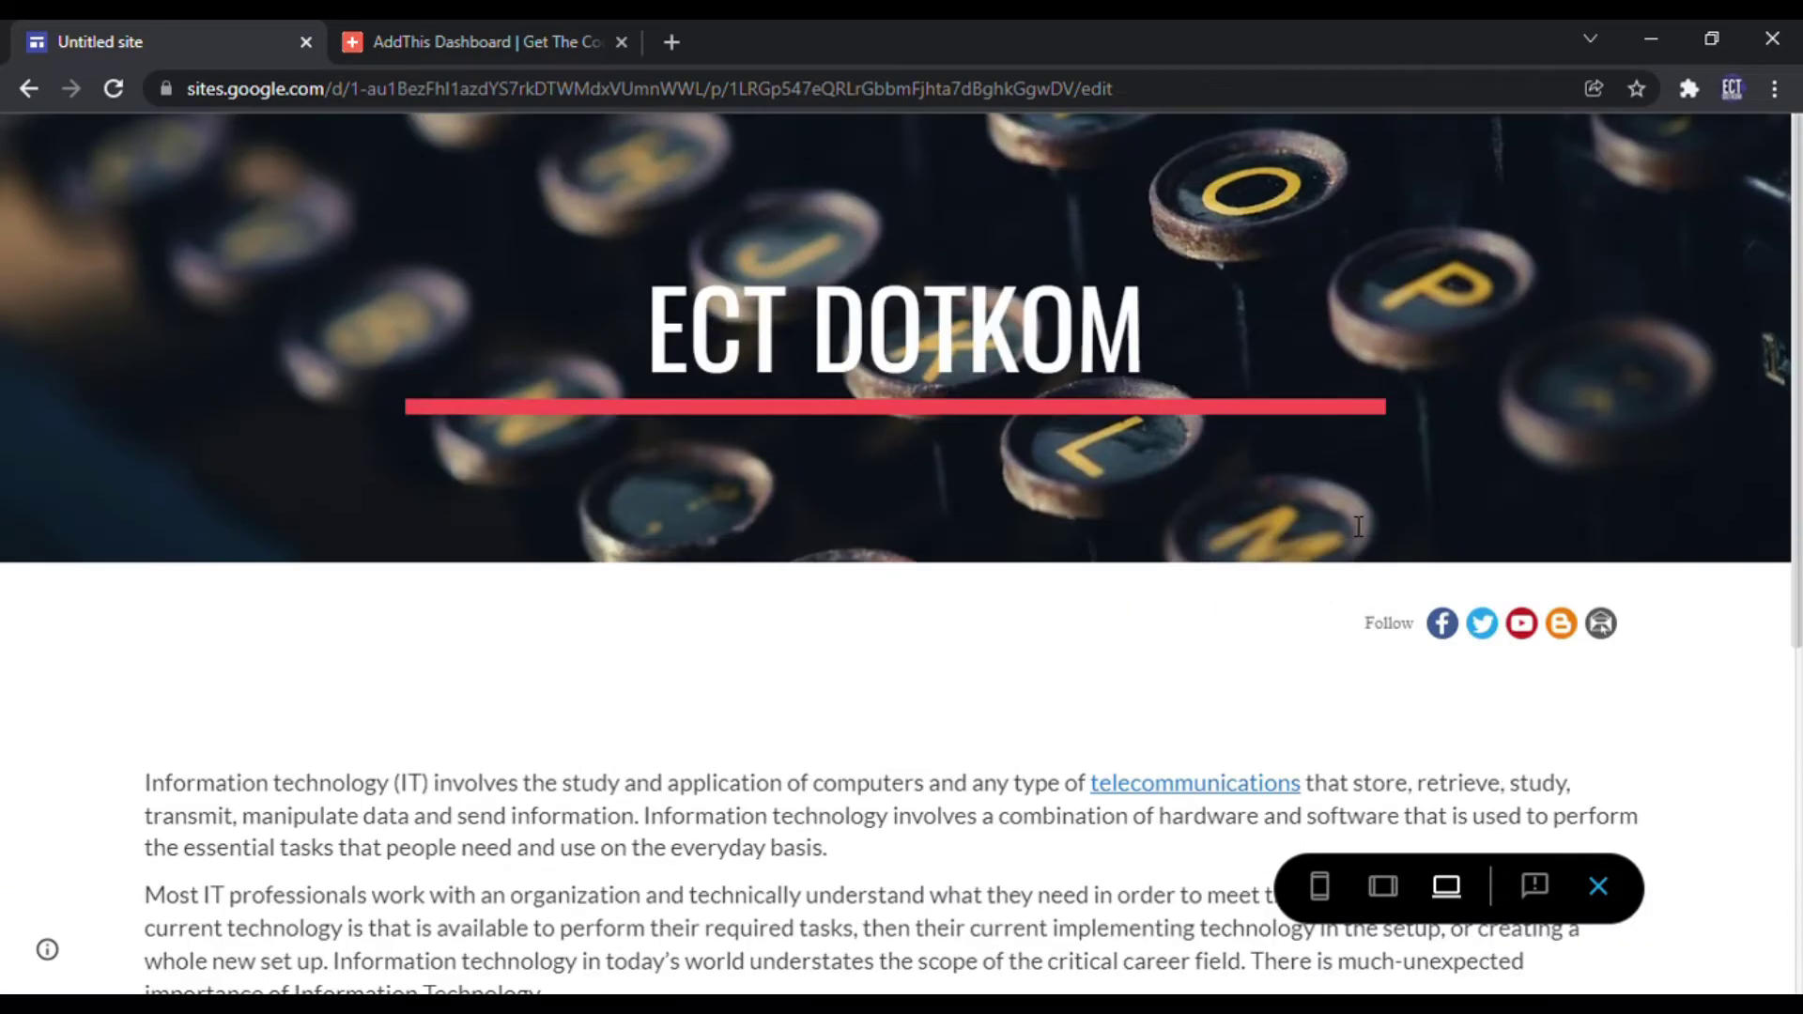
click(1319, 886)
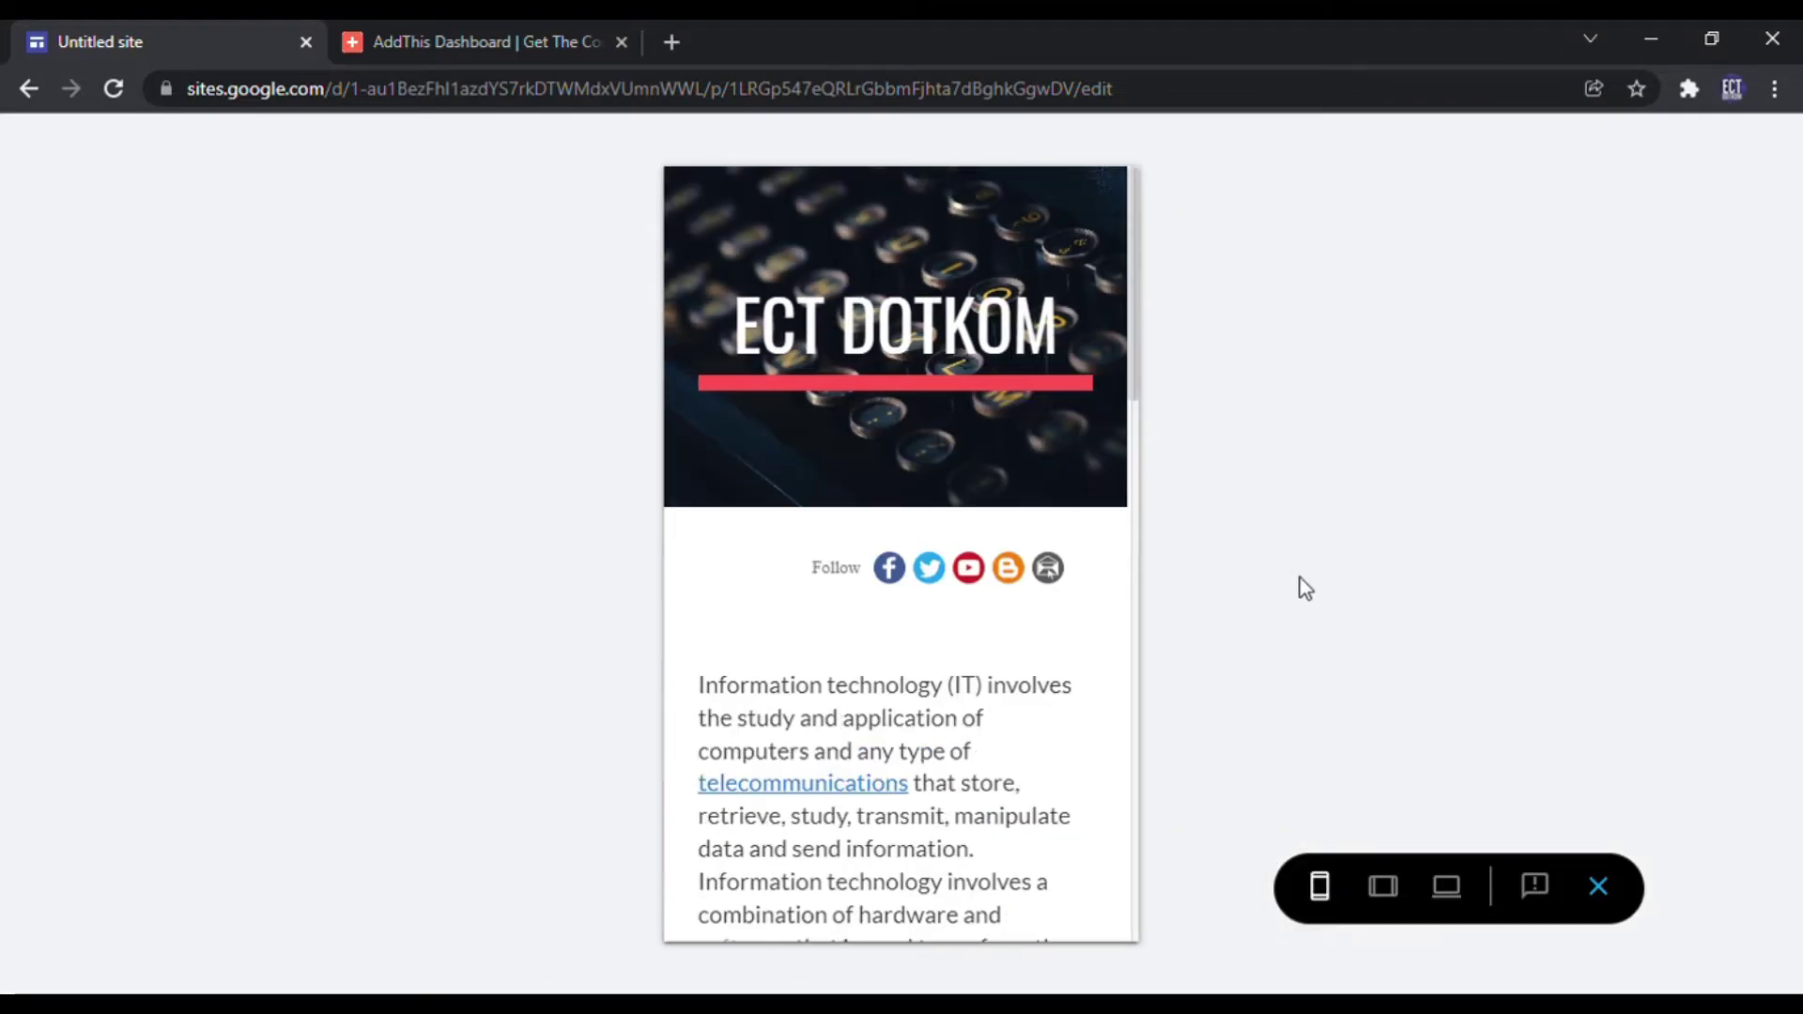
scroll(914, 604, down, 15)
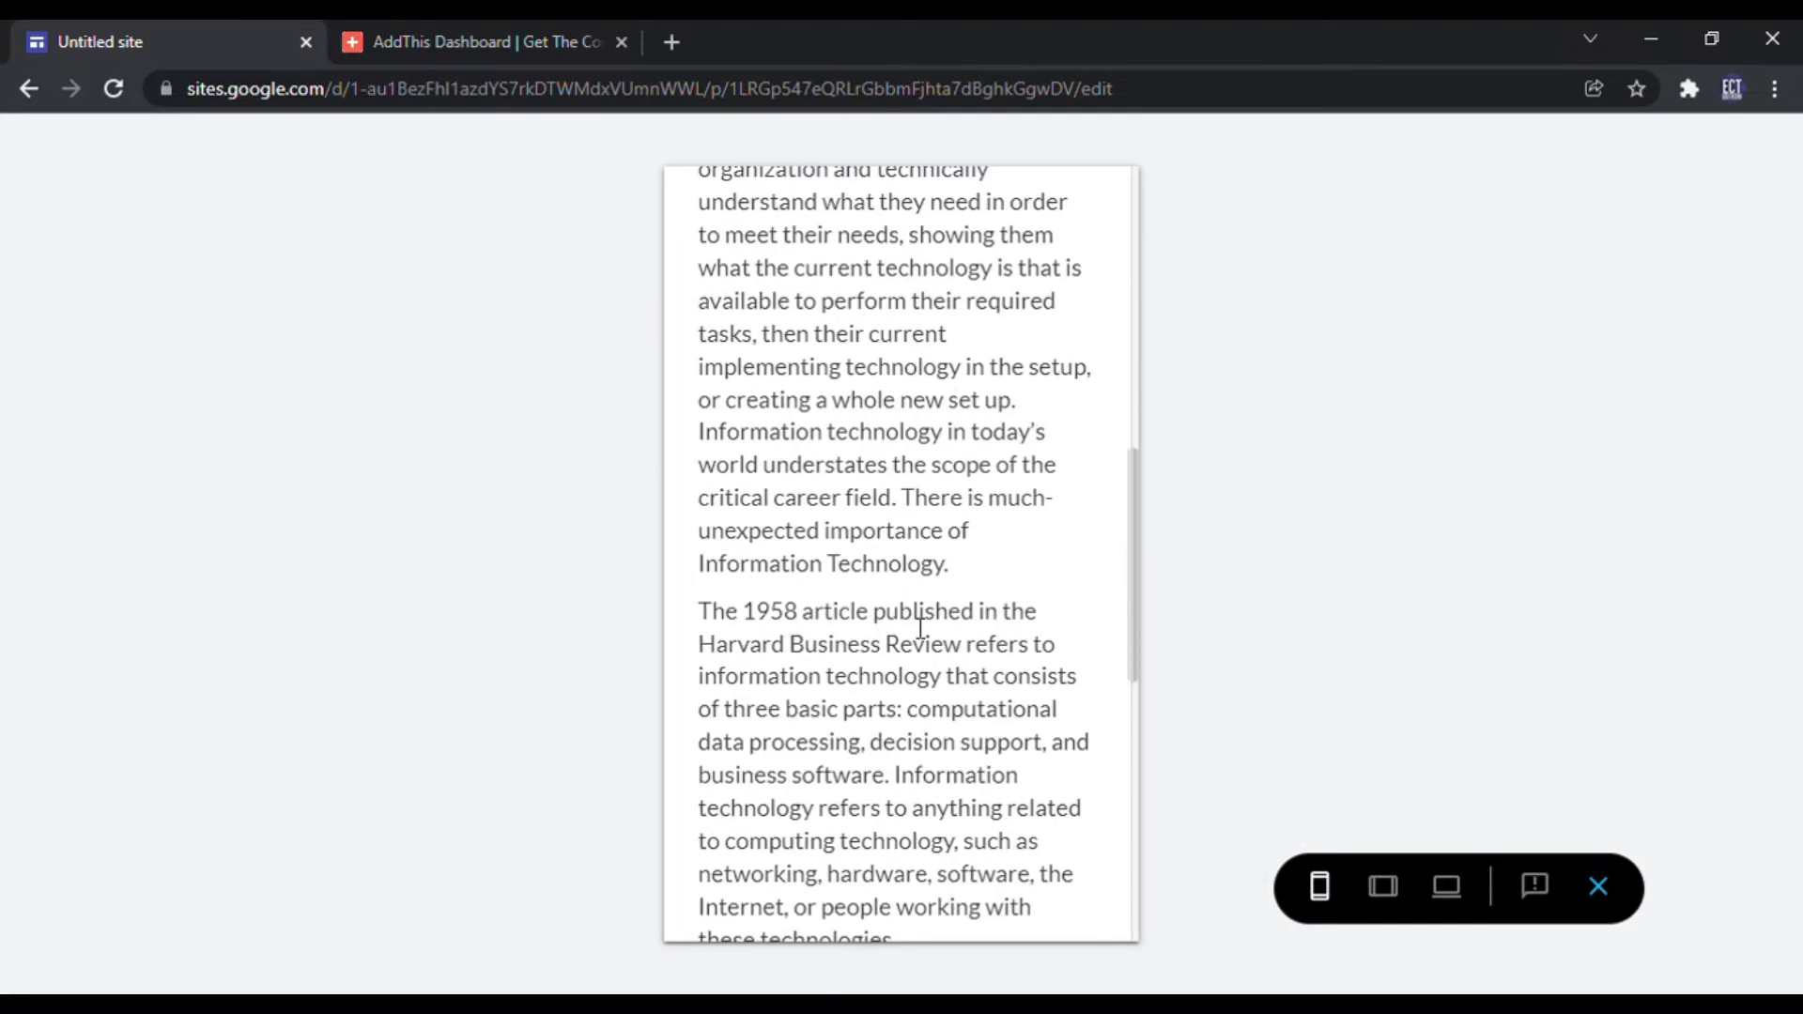
scroll(920, 629, up, 15)
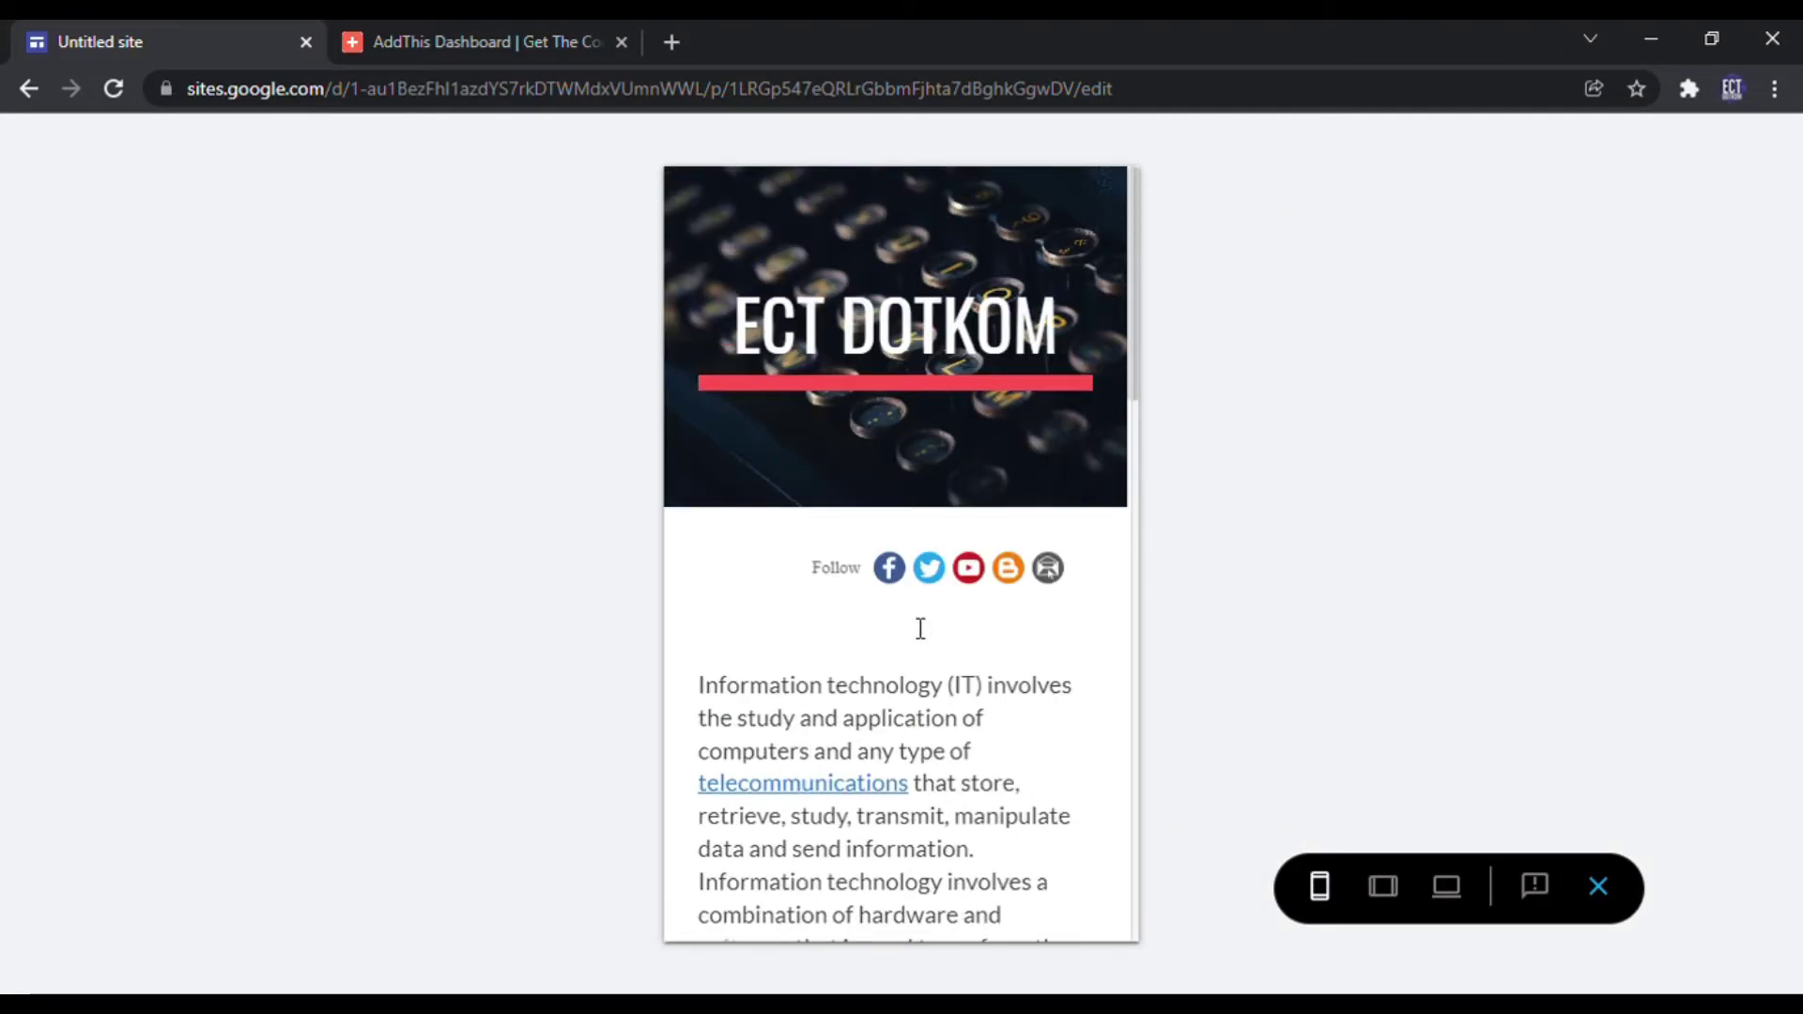
click(800, 567)
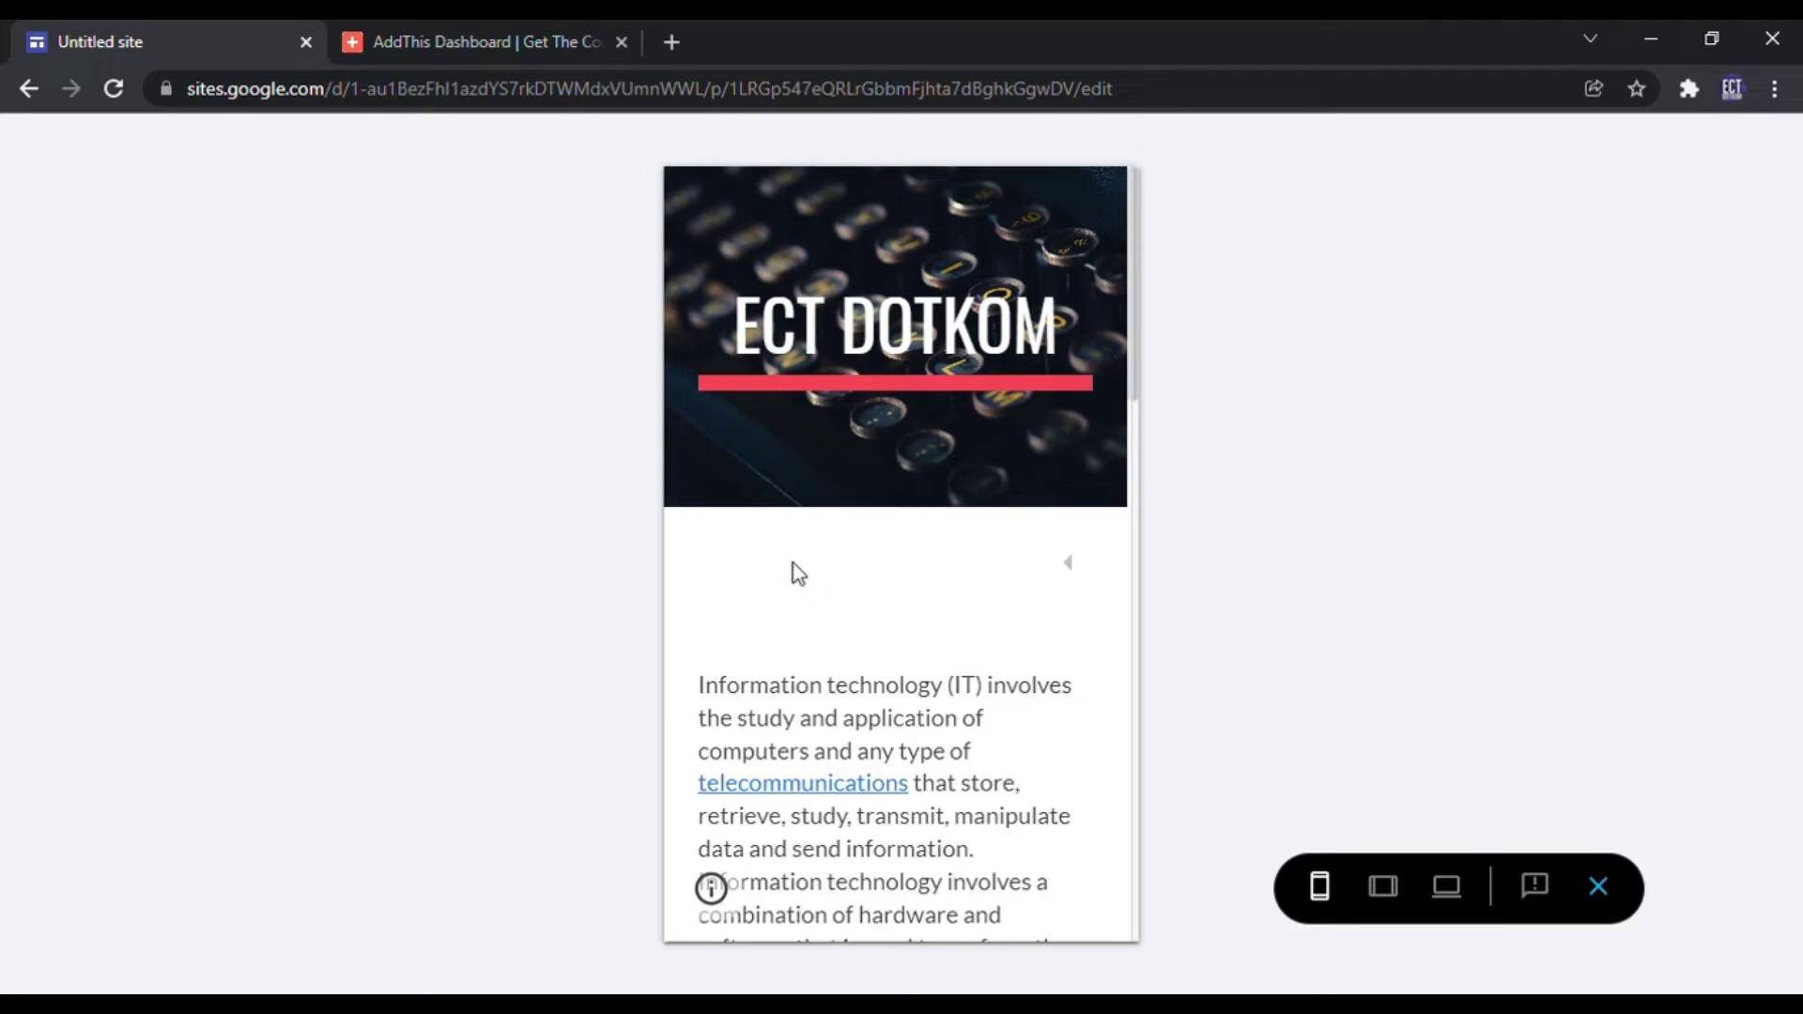
click(1069, 568)
Step: Repeat the Follow bar collapse-and-expand test at tablet width
click(1383, 886)
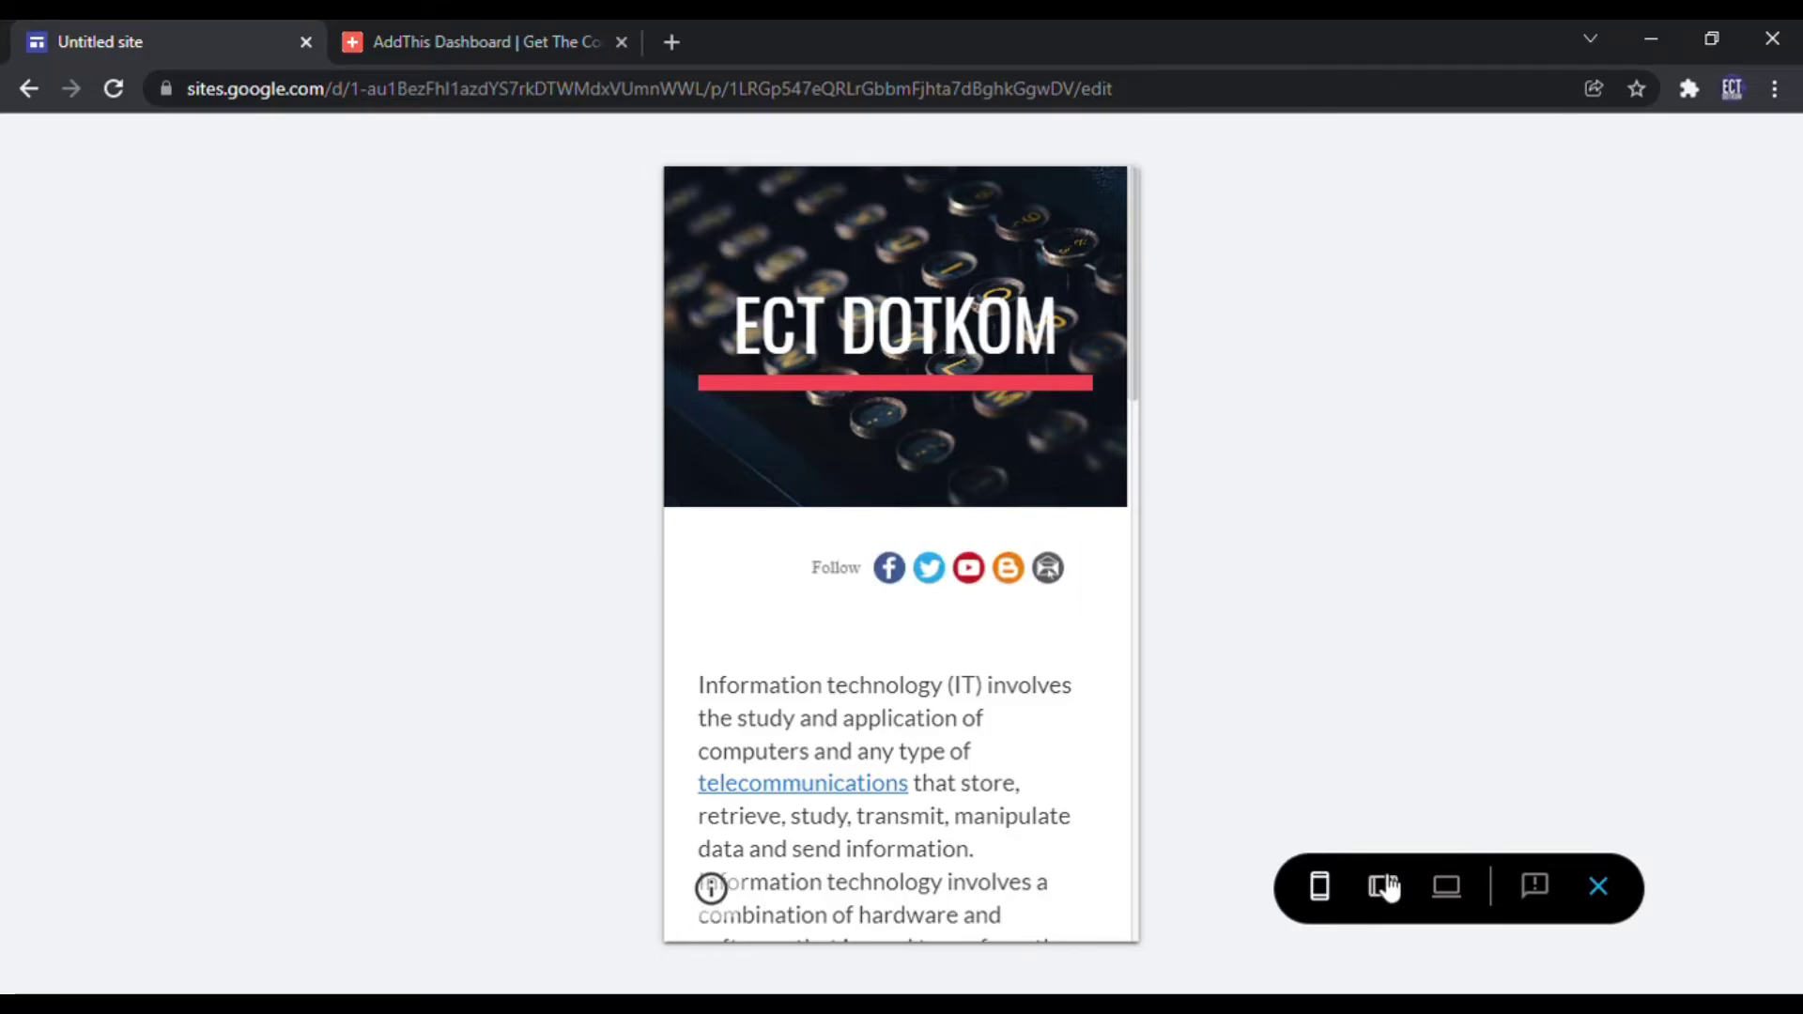
scroll(1200, 713, down, 5)
scroll(1208, 685, up, 5)
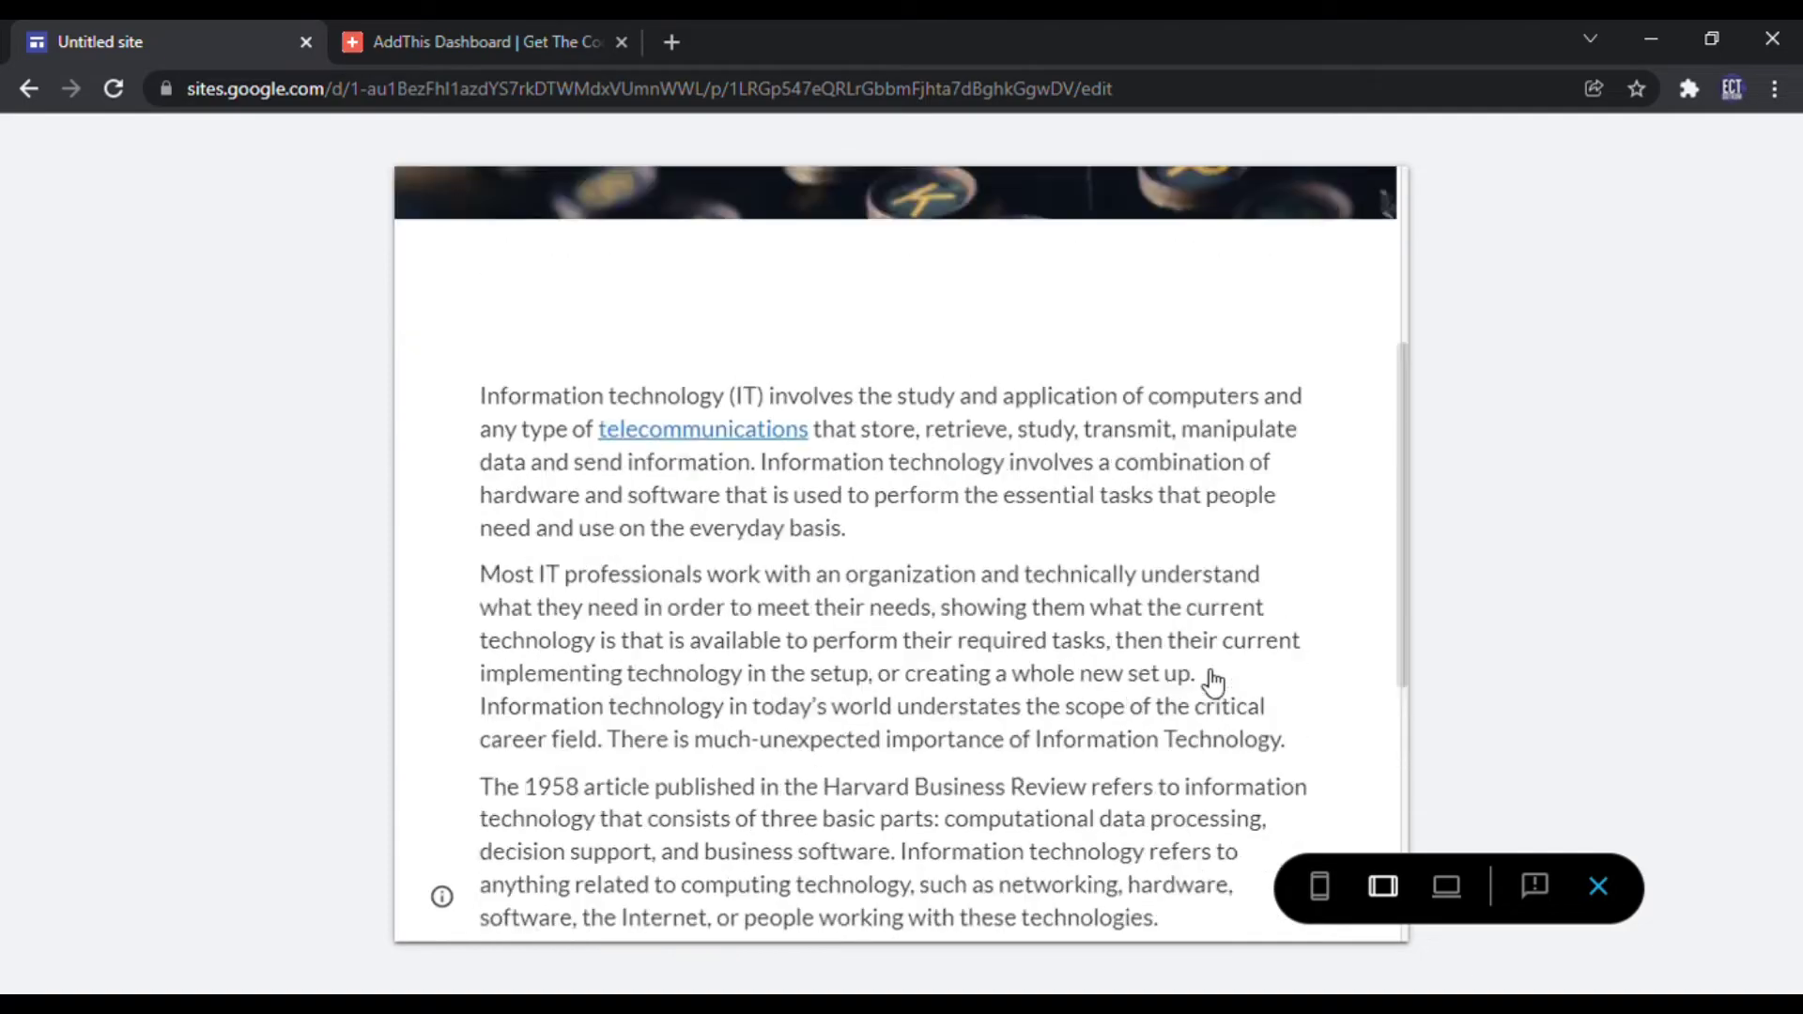
click(1012, 674)
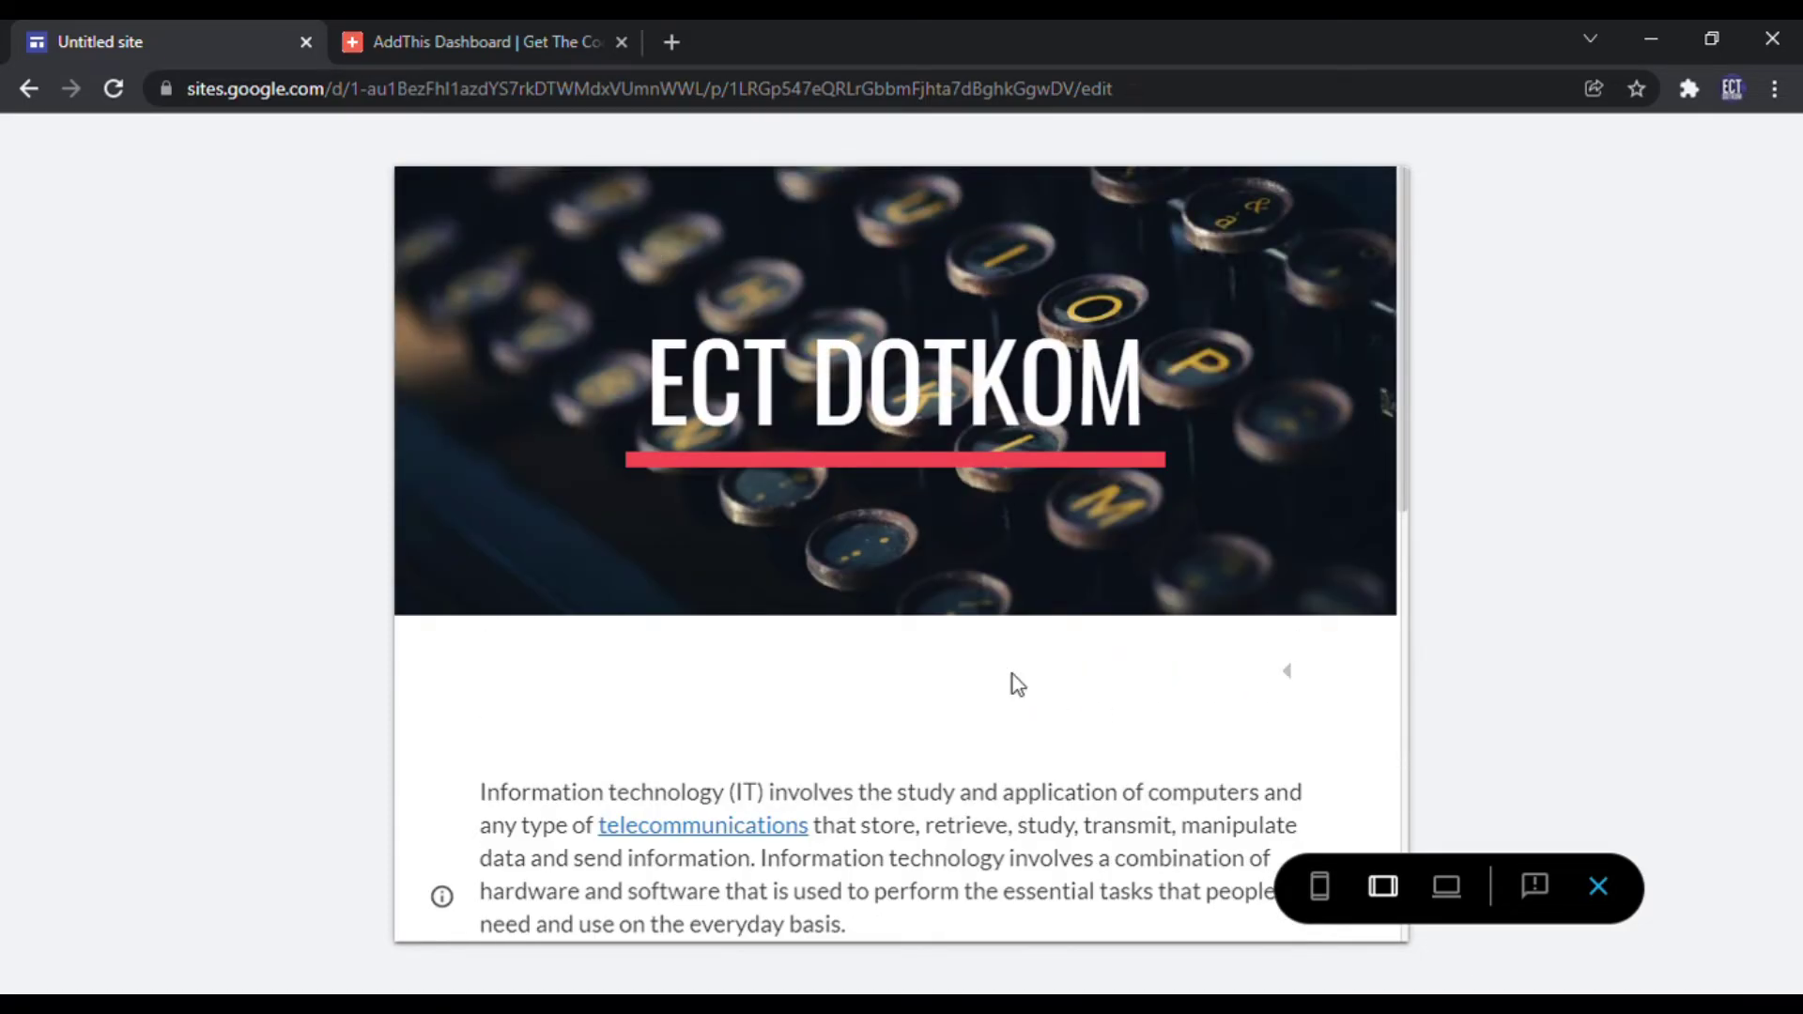
click(1288, 690)
scroll(1268, 765, down, 10)
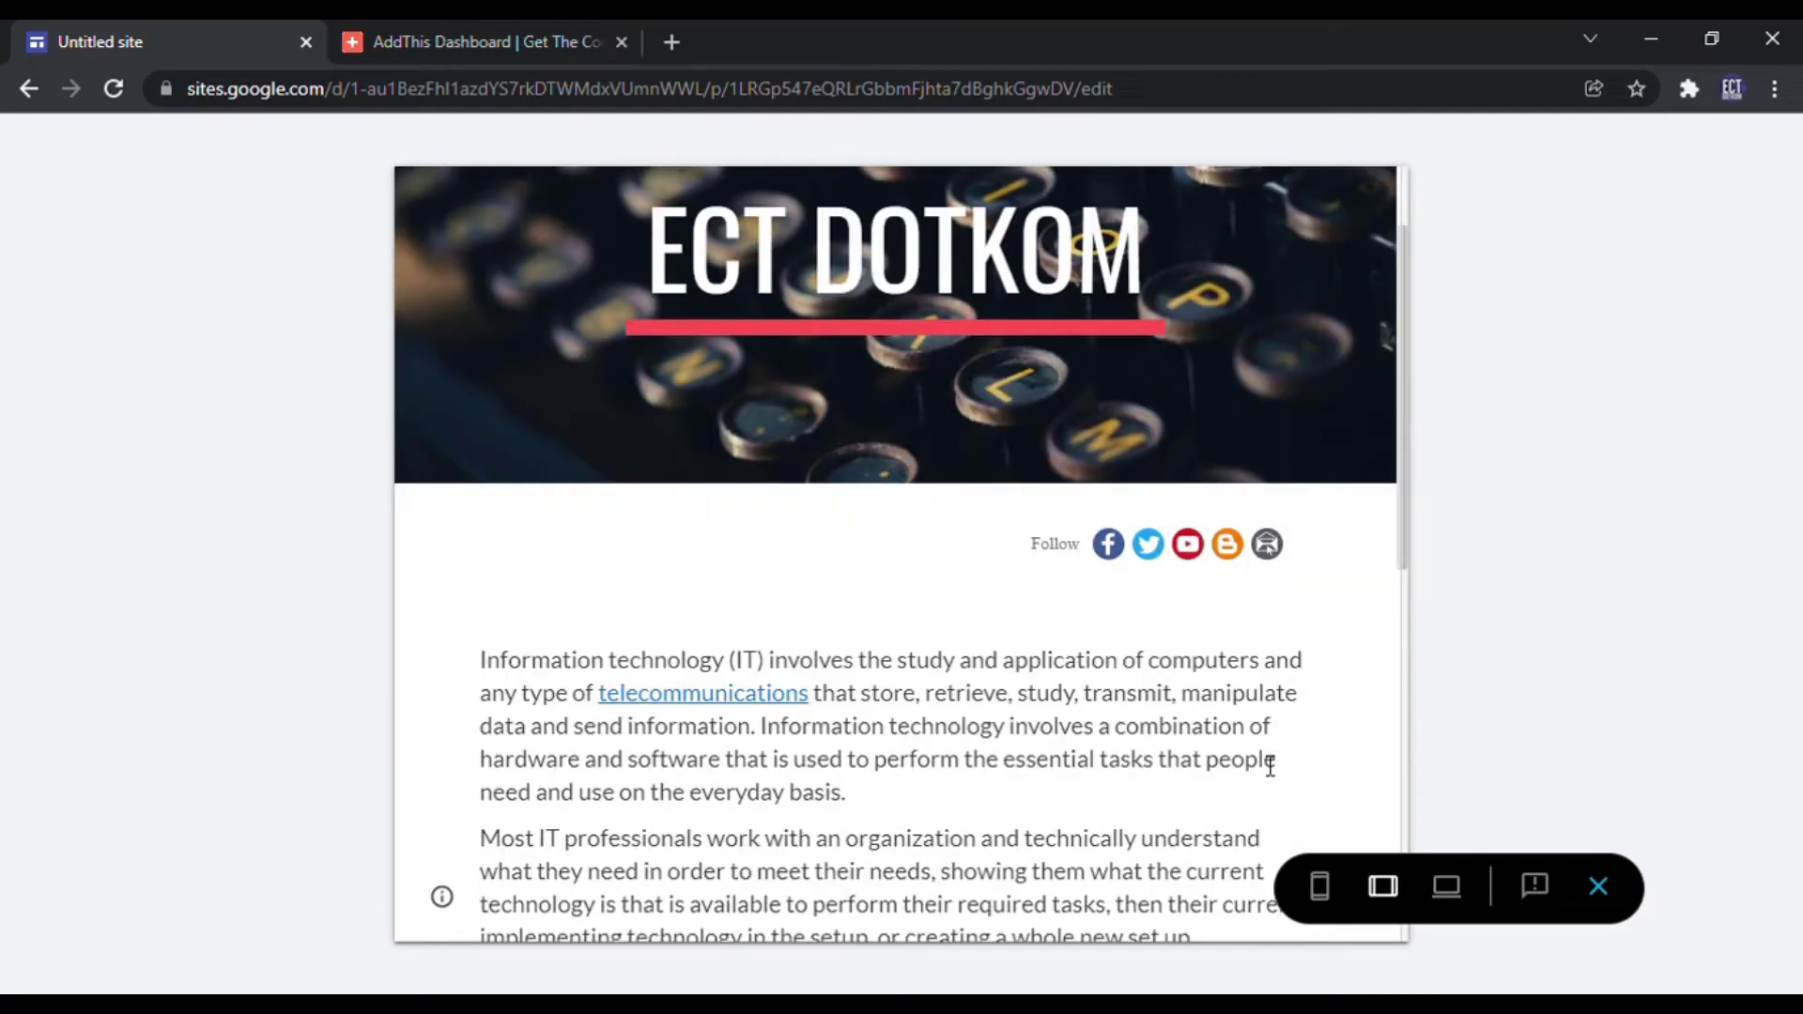
scroll(1261, 761, up, 10)
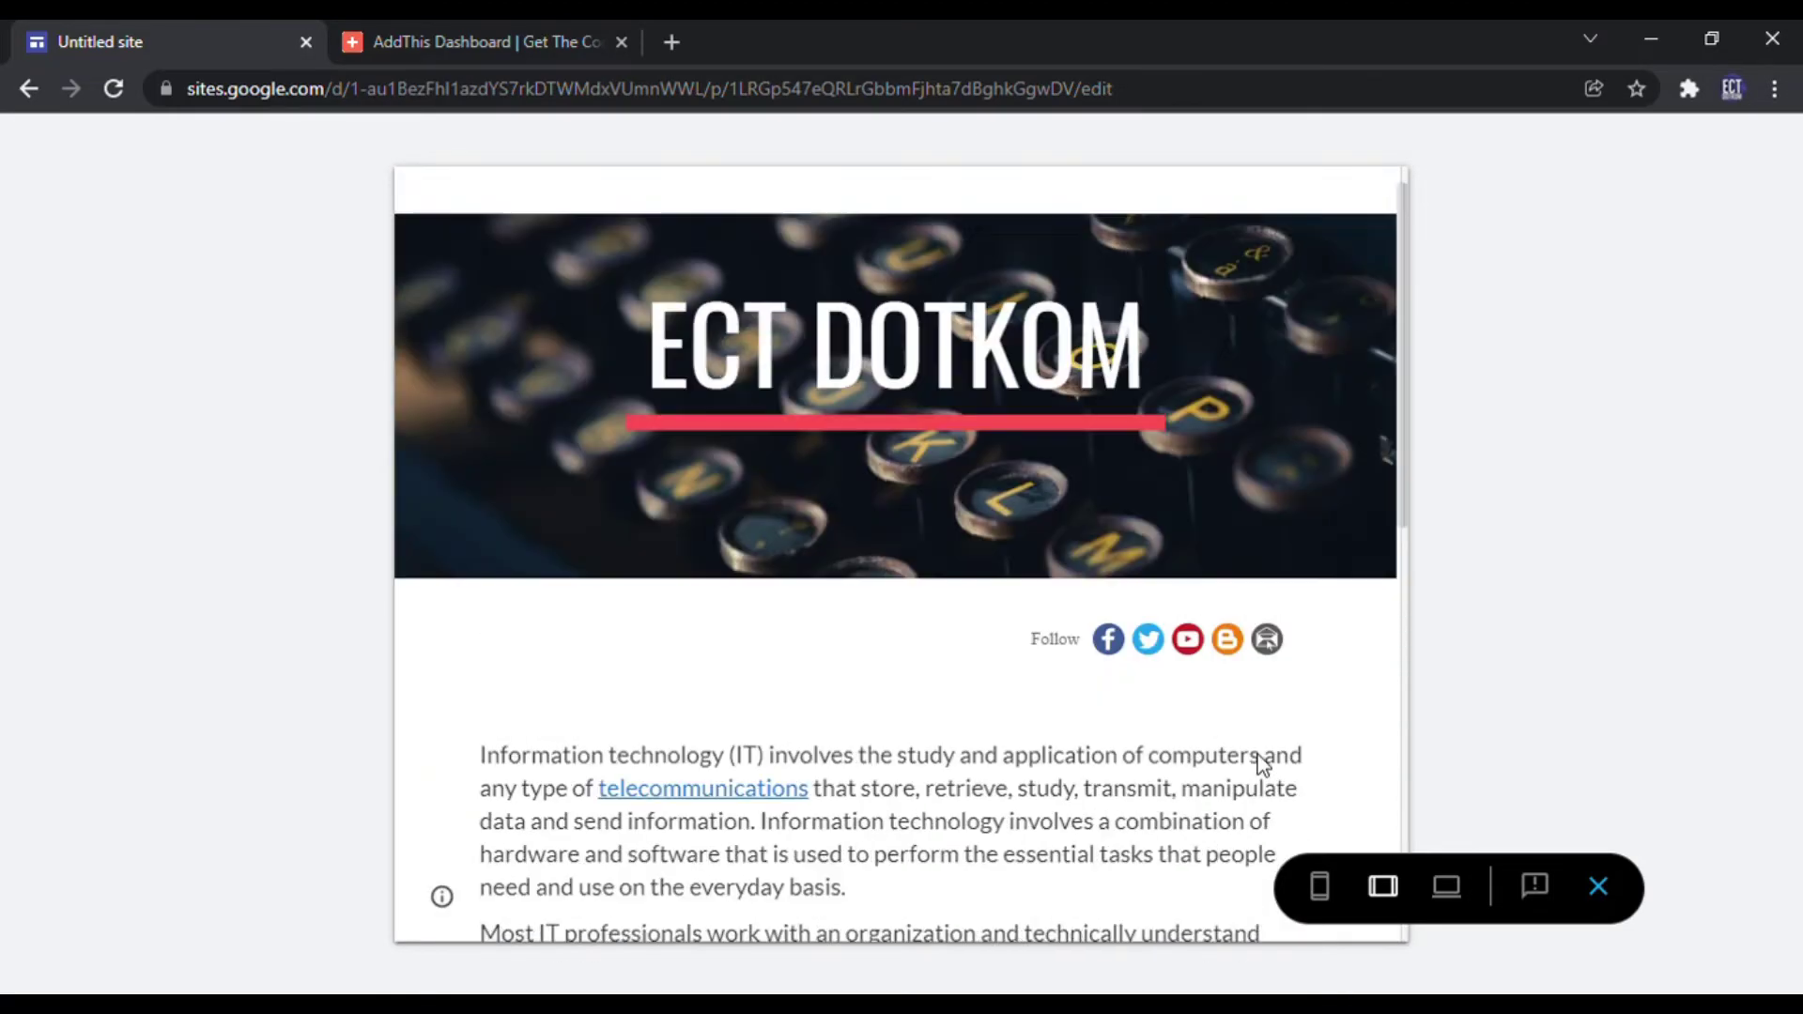
Step: Switch to large-screen width and open the Facebook follow link
click(1447, 899)
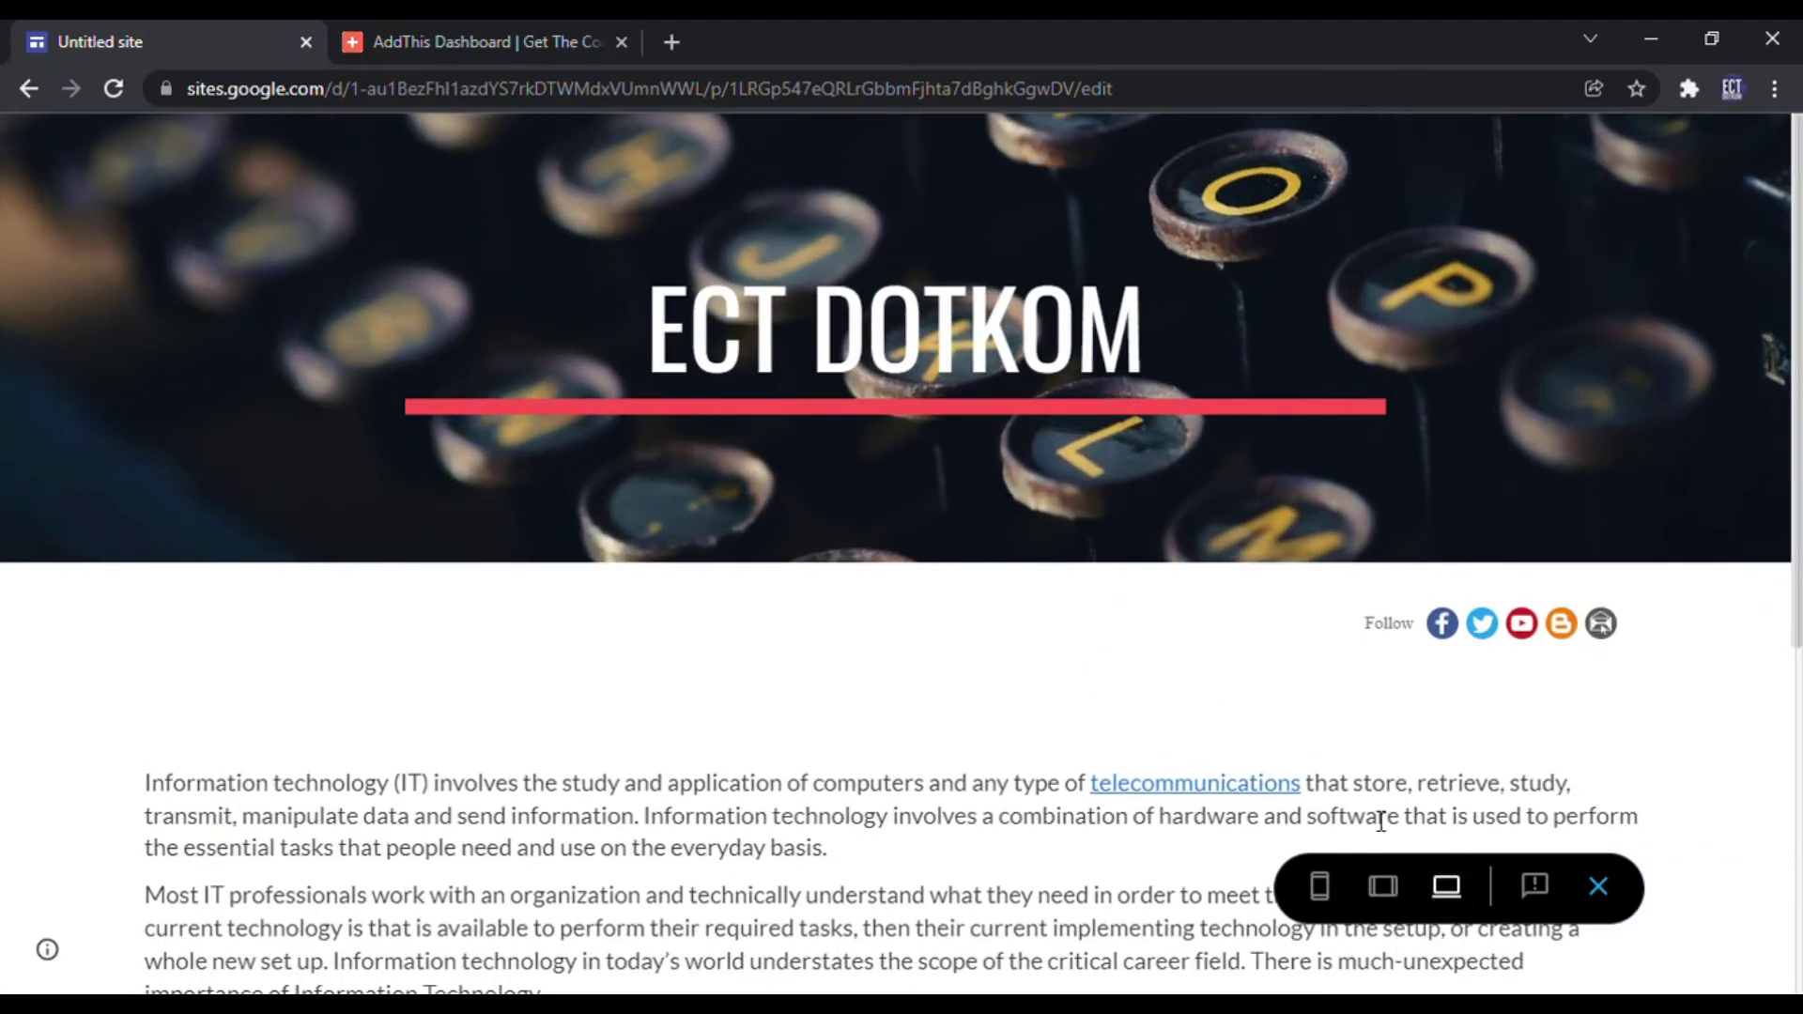
scroll(1356, 674, down, 5)
scroll(1356, 675, up, 5)
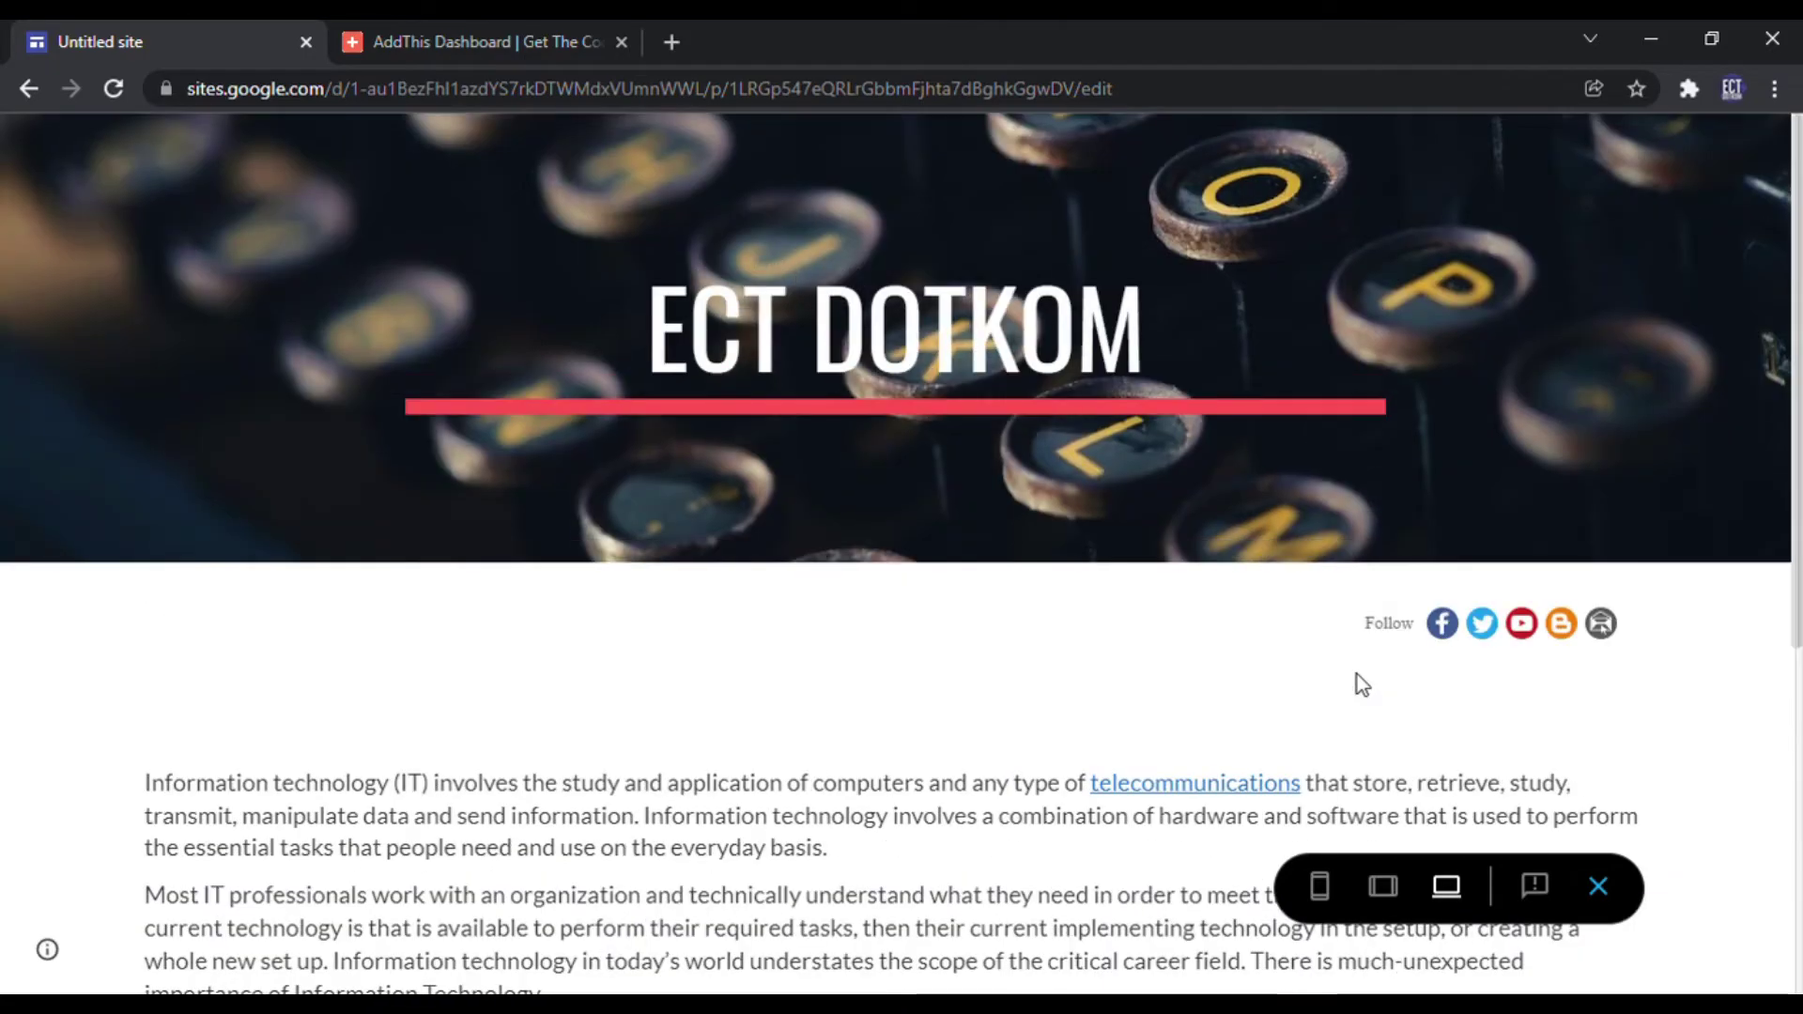
click(1444, 622)
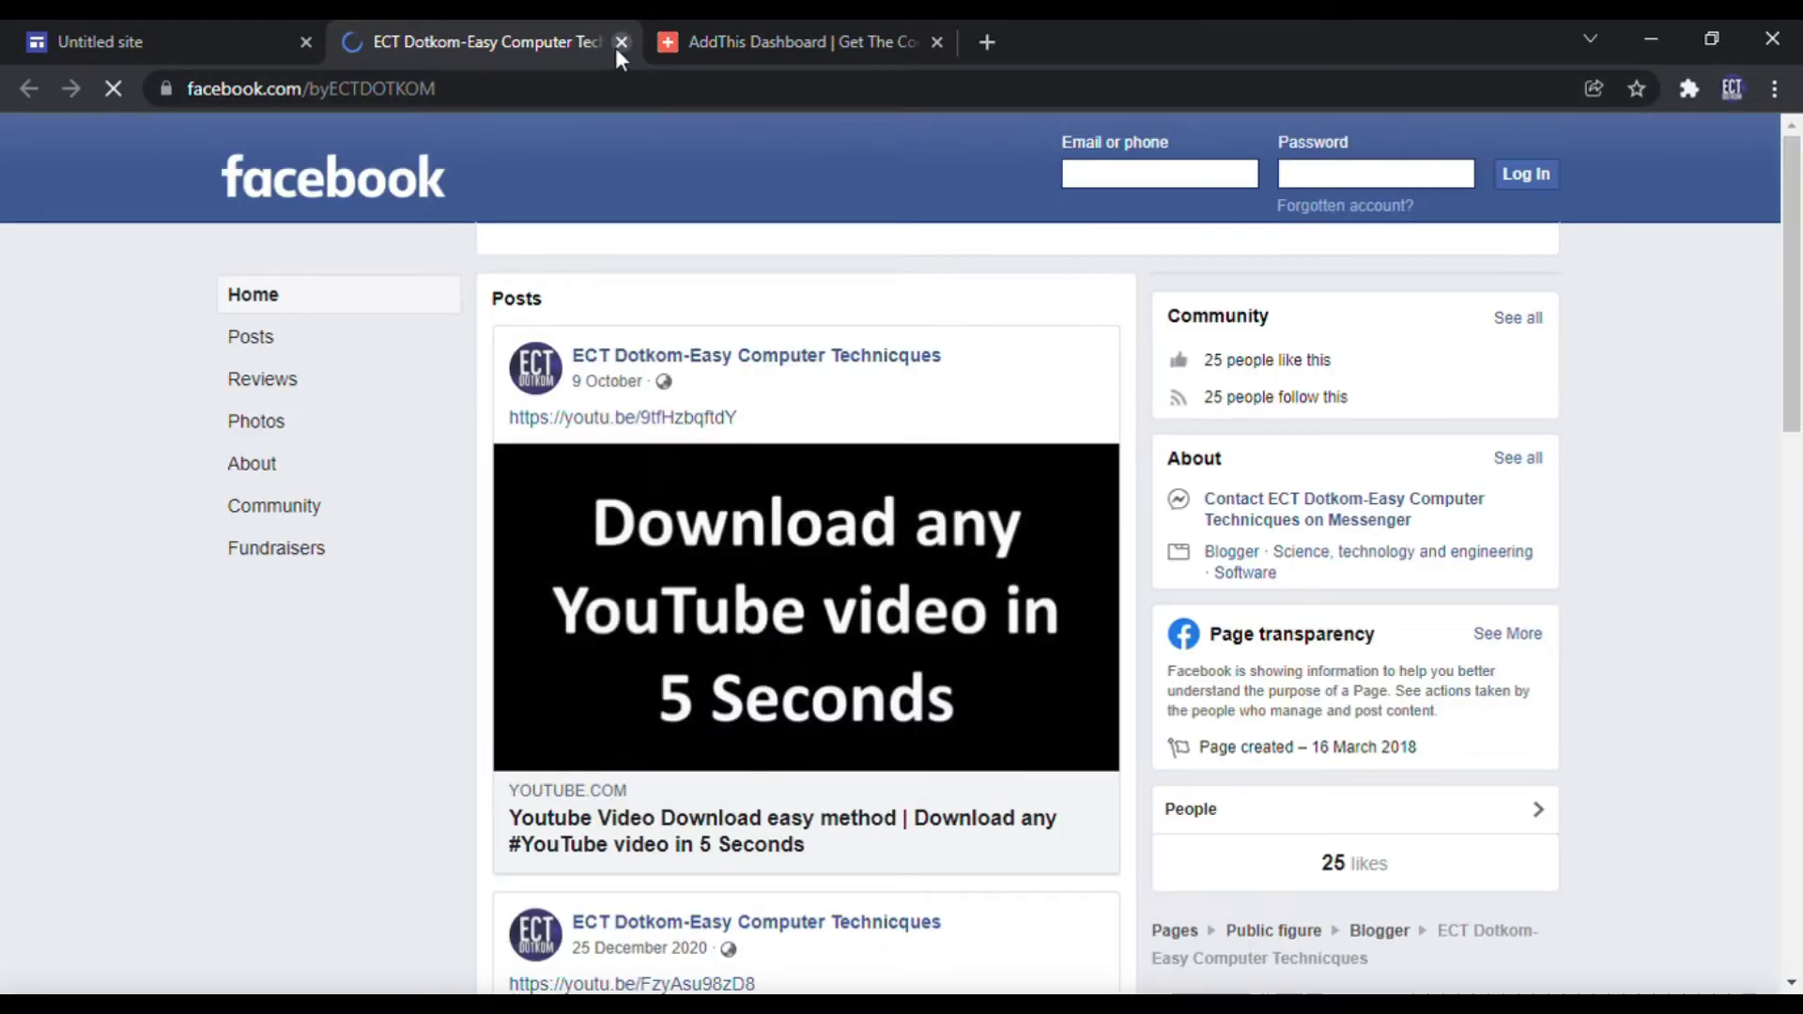
Step: Close the Facebook page and confirm the YouTube and blog follow links open correctly
click(617, 44)
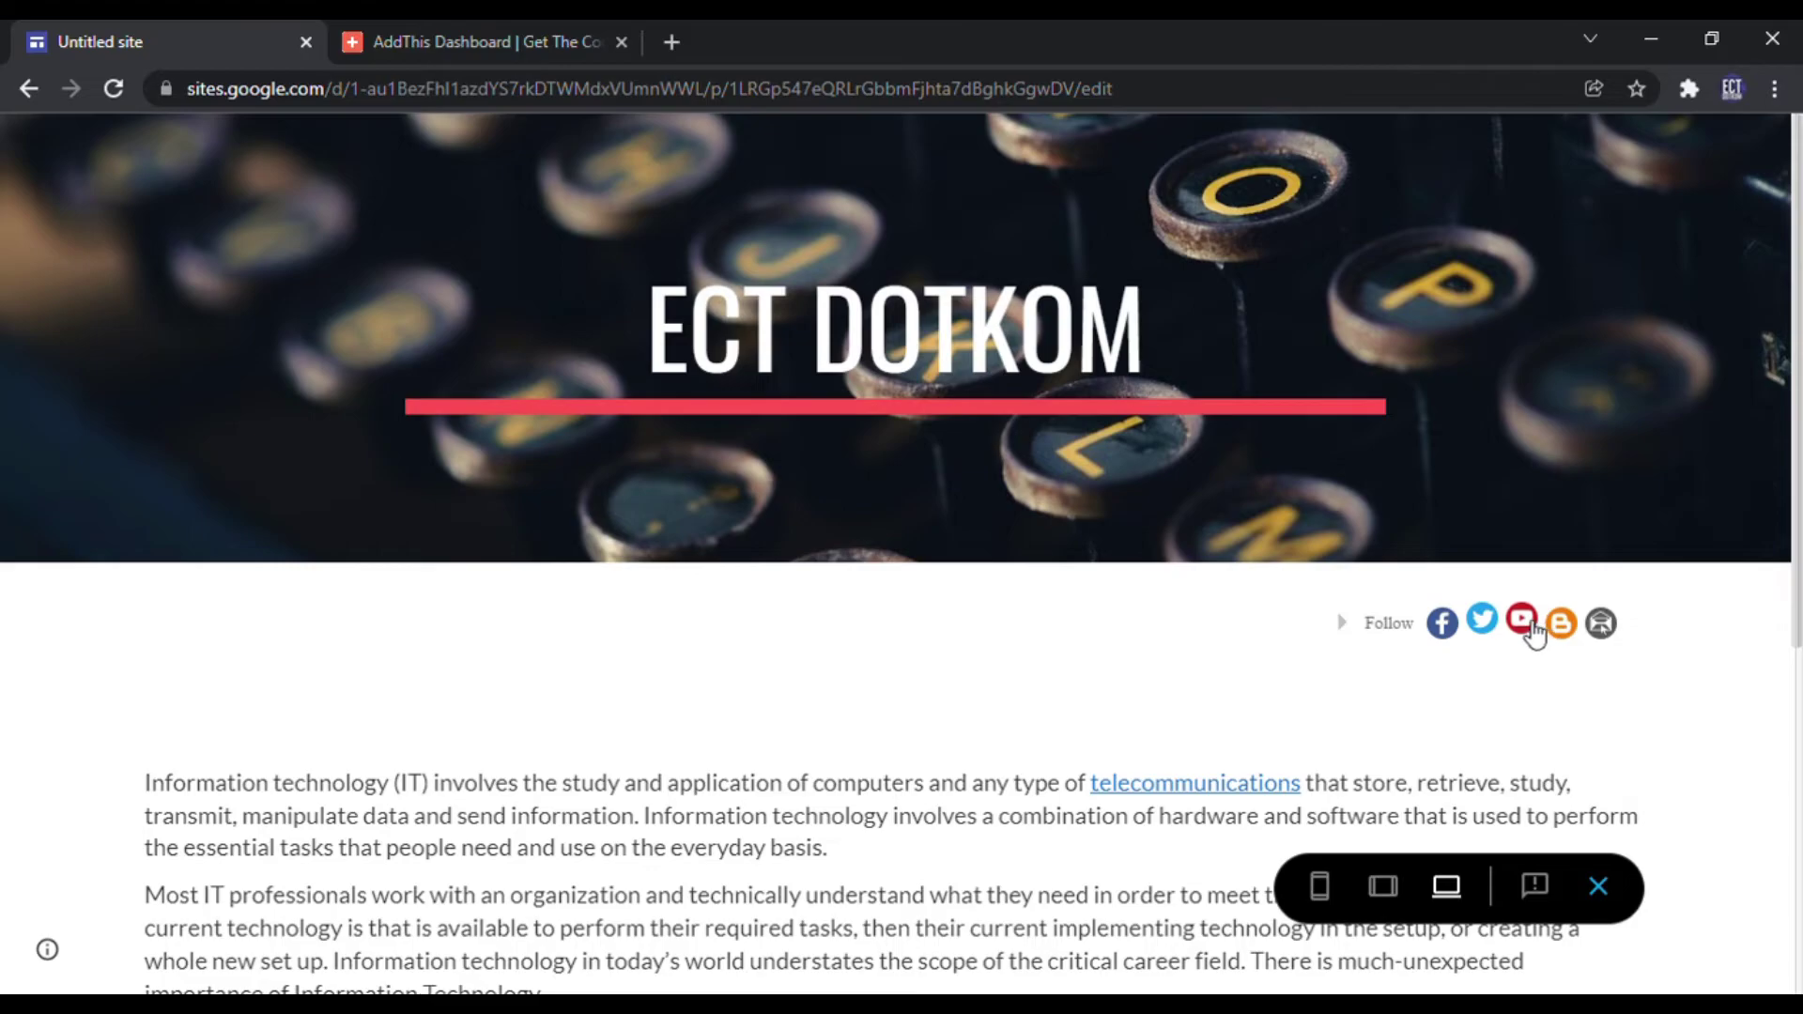
click(1523, 619)
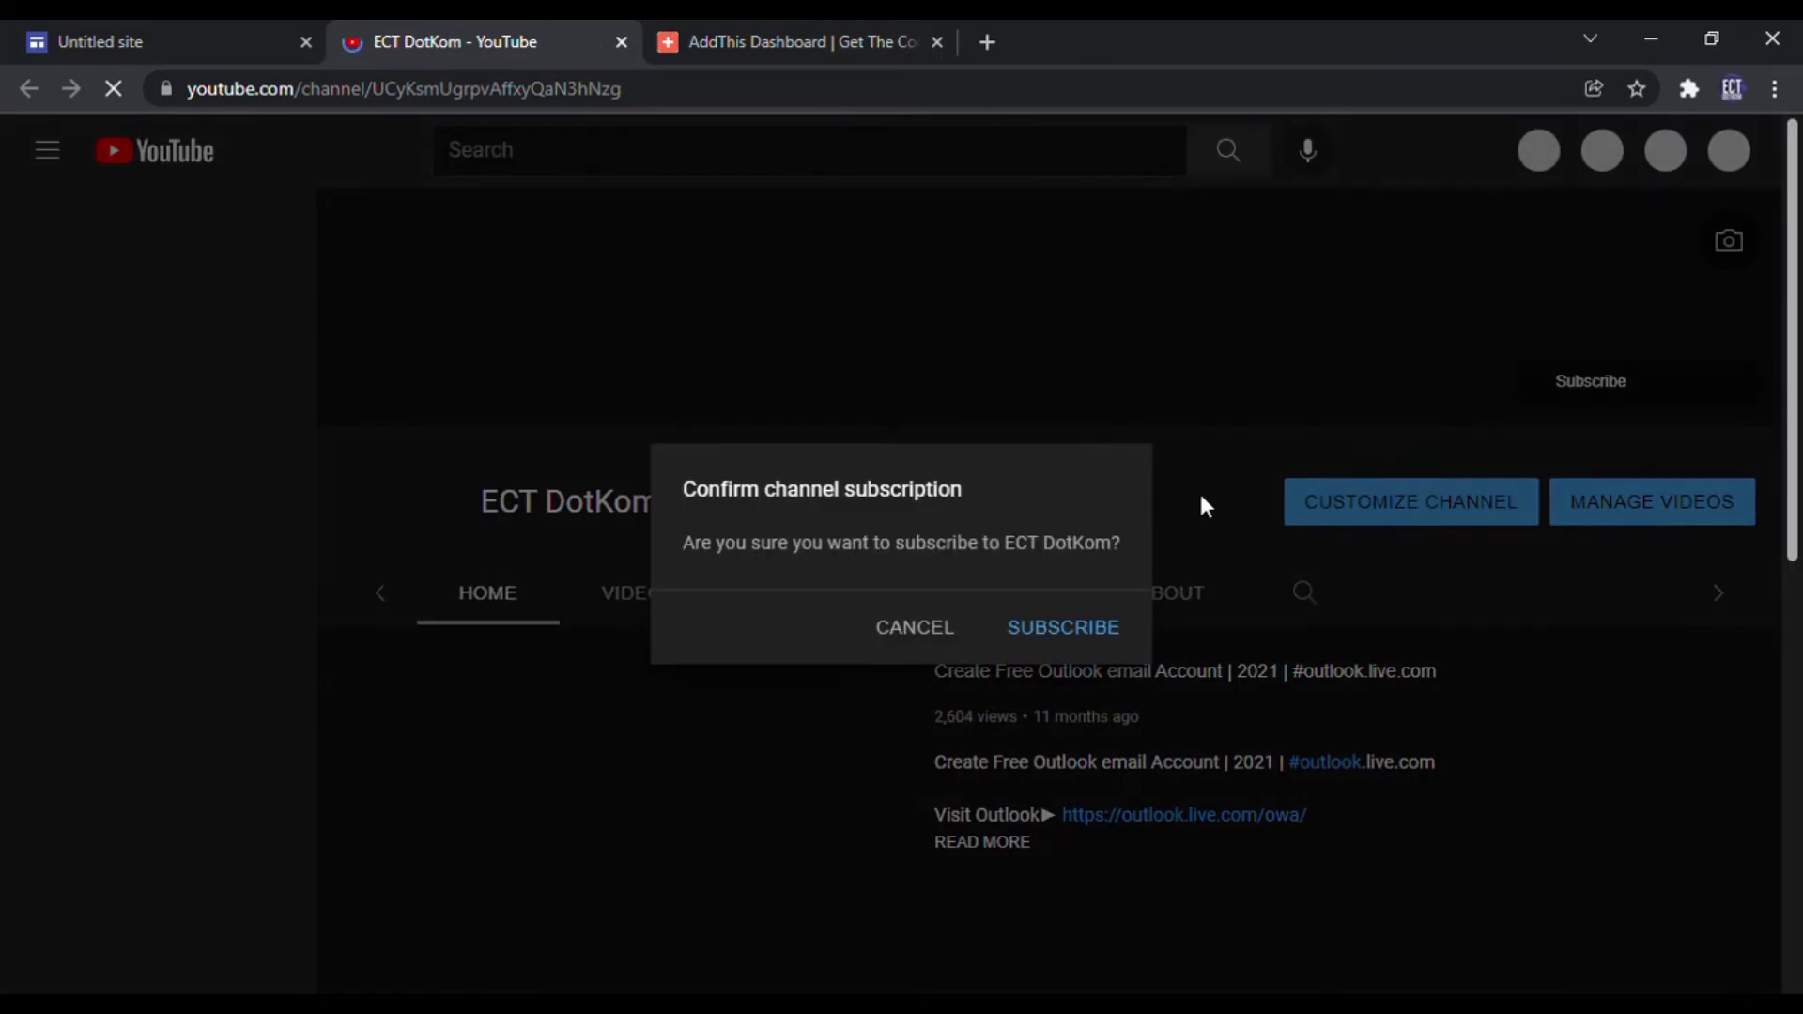
key(ctrl+w)
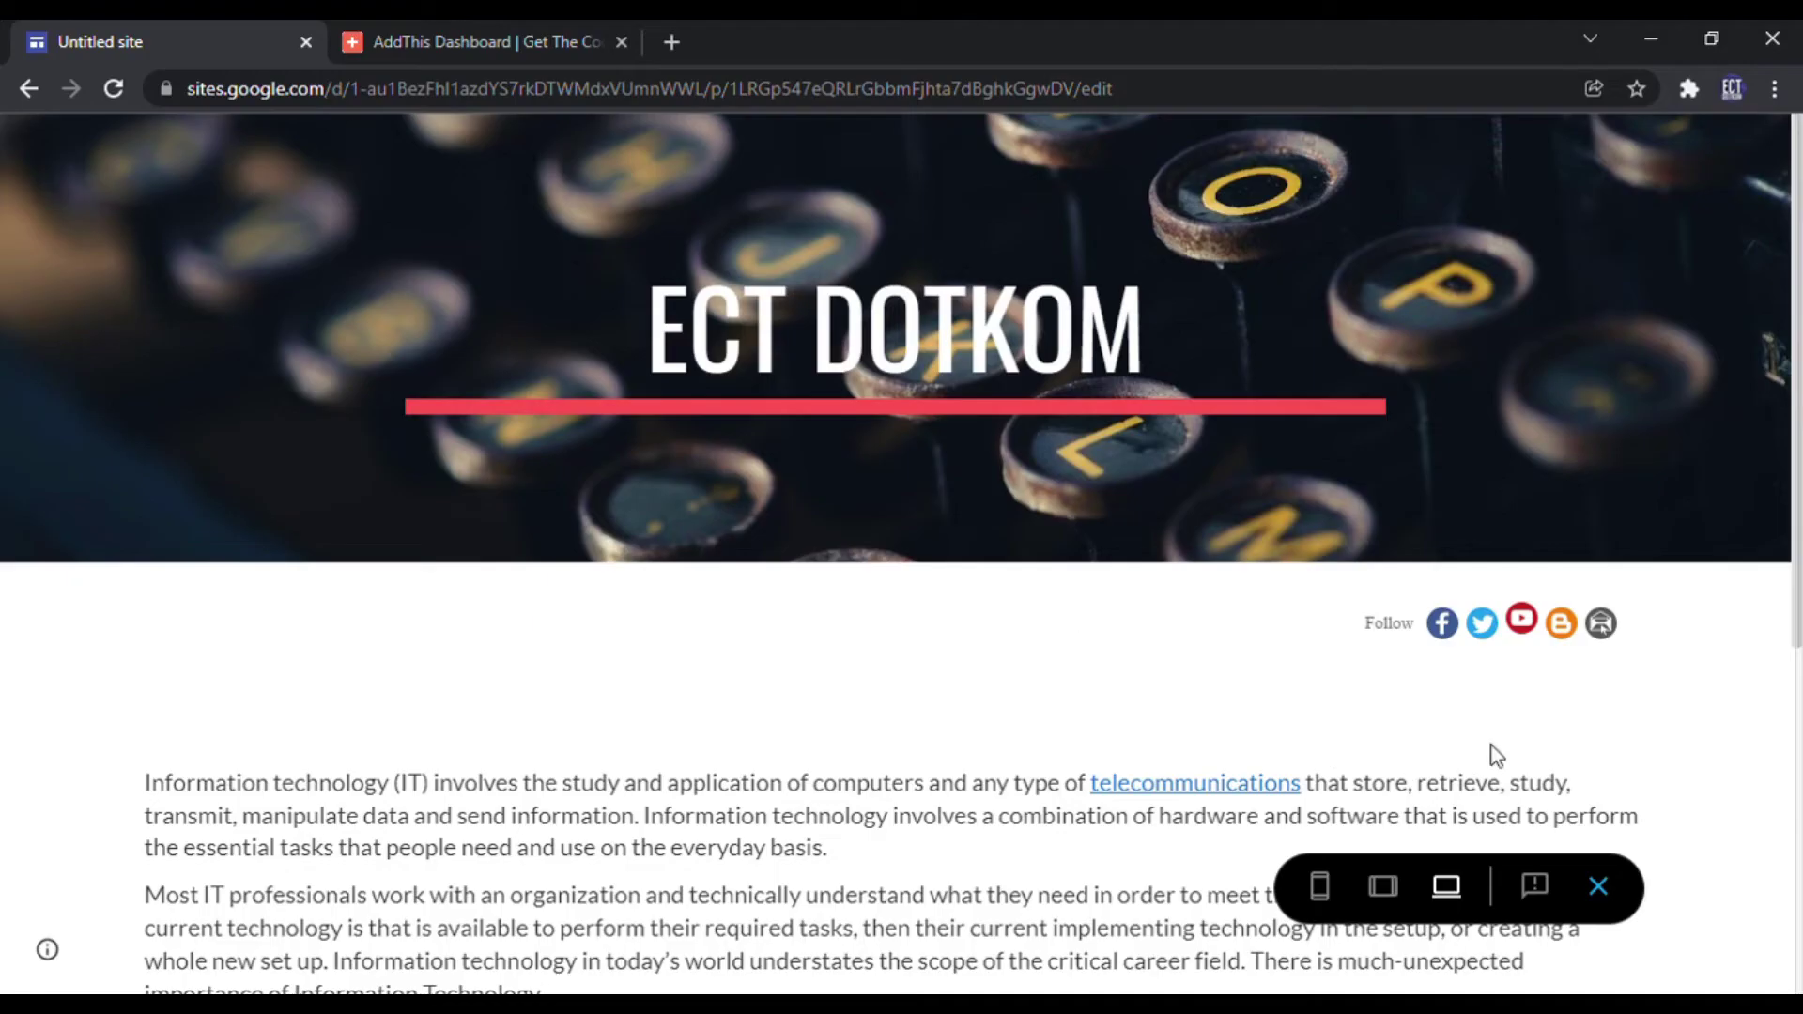
click(1519, 618)
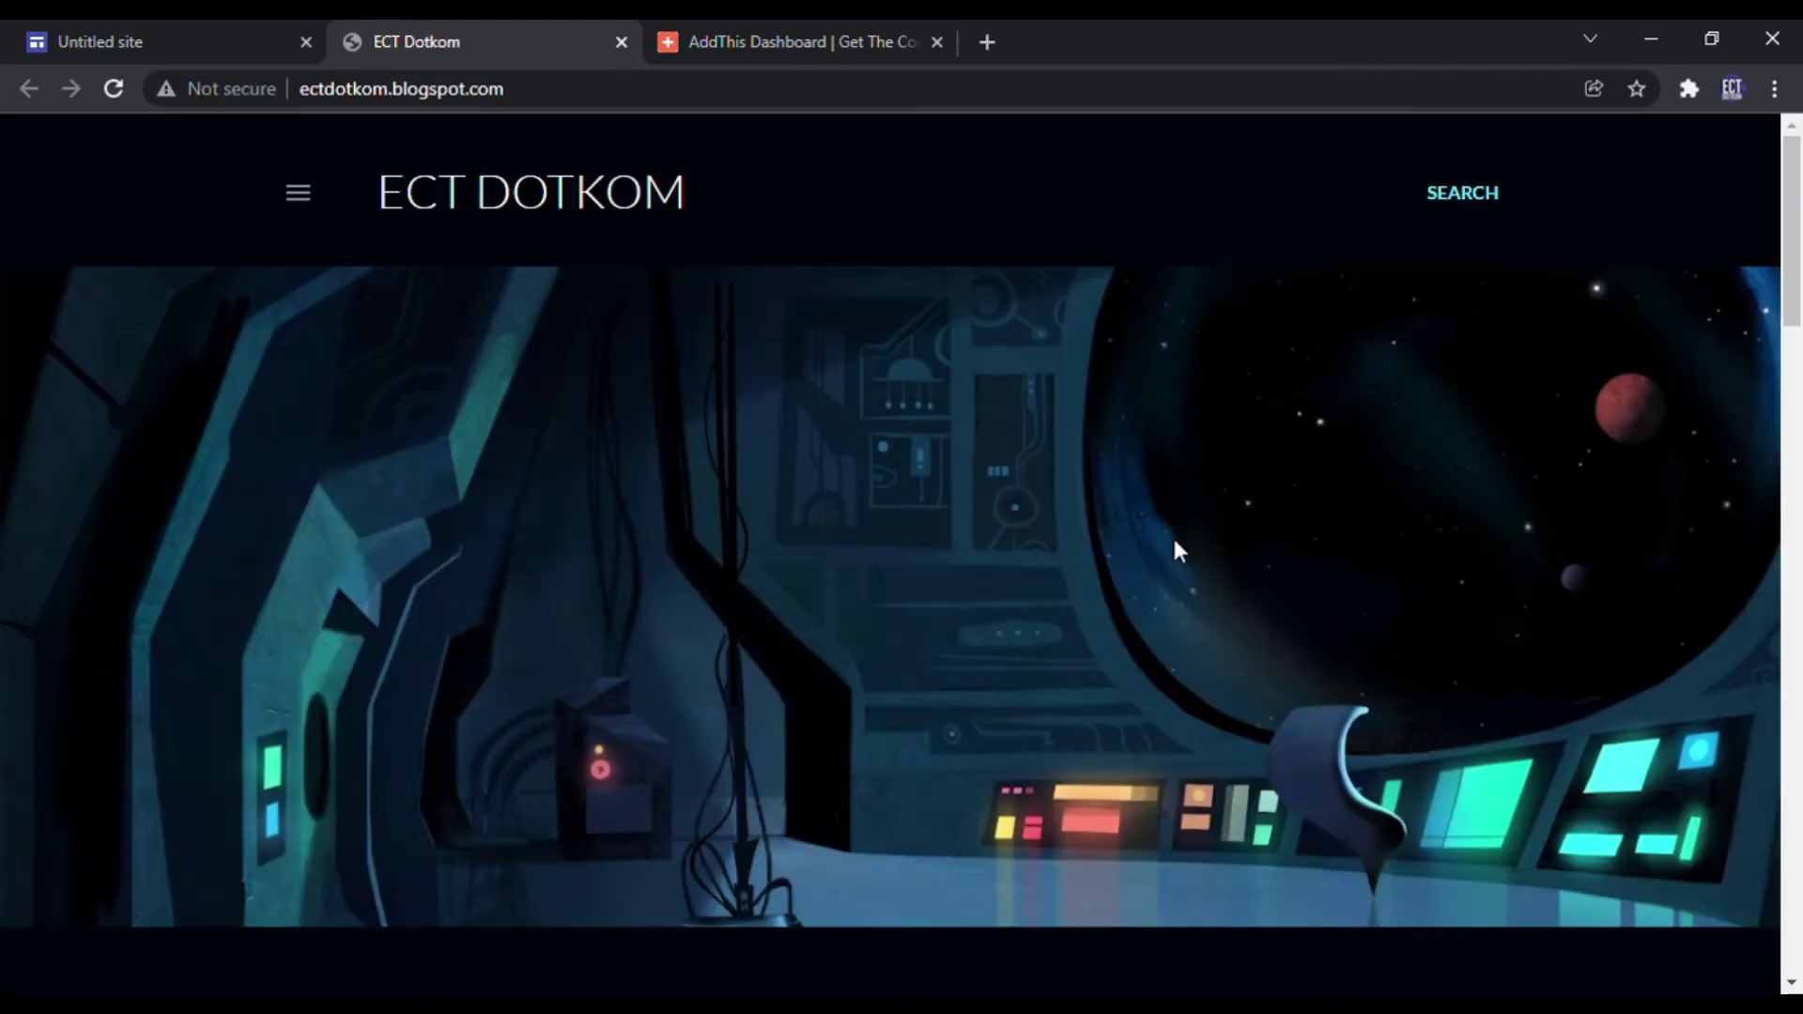
scroll(1174, 545, down, 8)
scroll(1179, 551, up, 7)
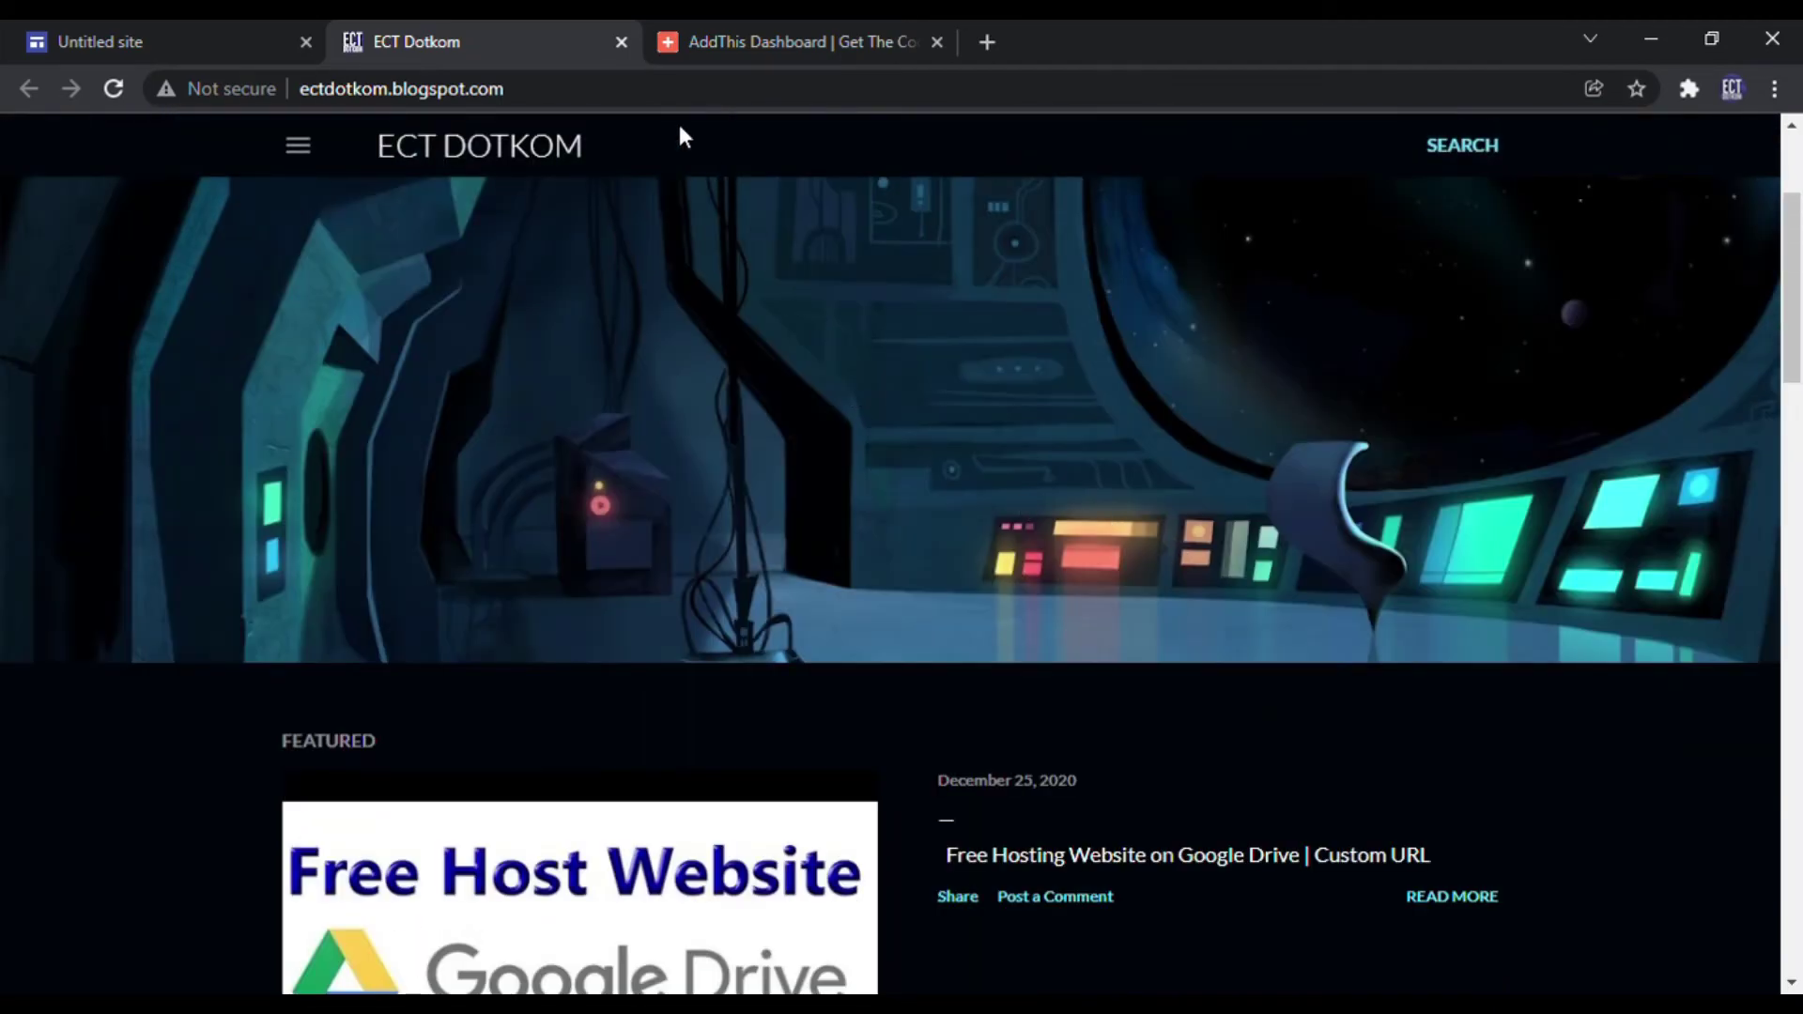
key(ctrl+w)
Step: Exit the preview and return to the site editor
click(1598, 882)
scroll(1312, 550, down, 15)
scroll(1360, 510, up, 10)
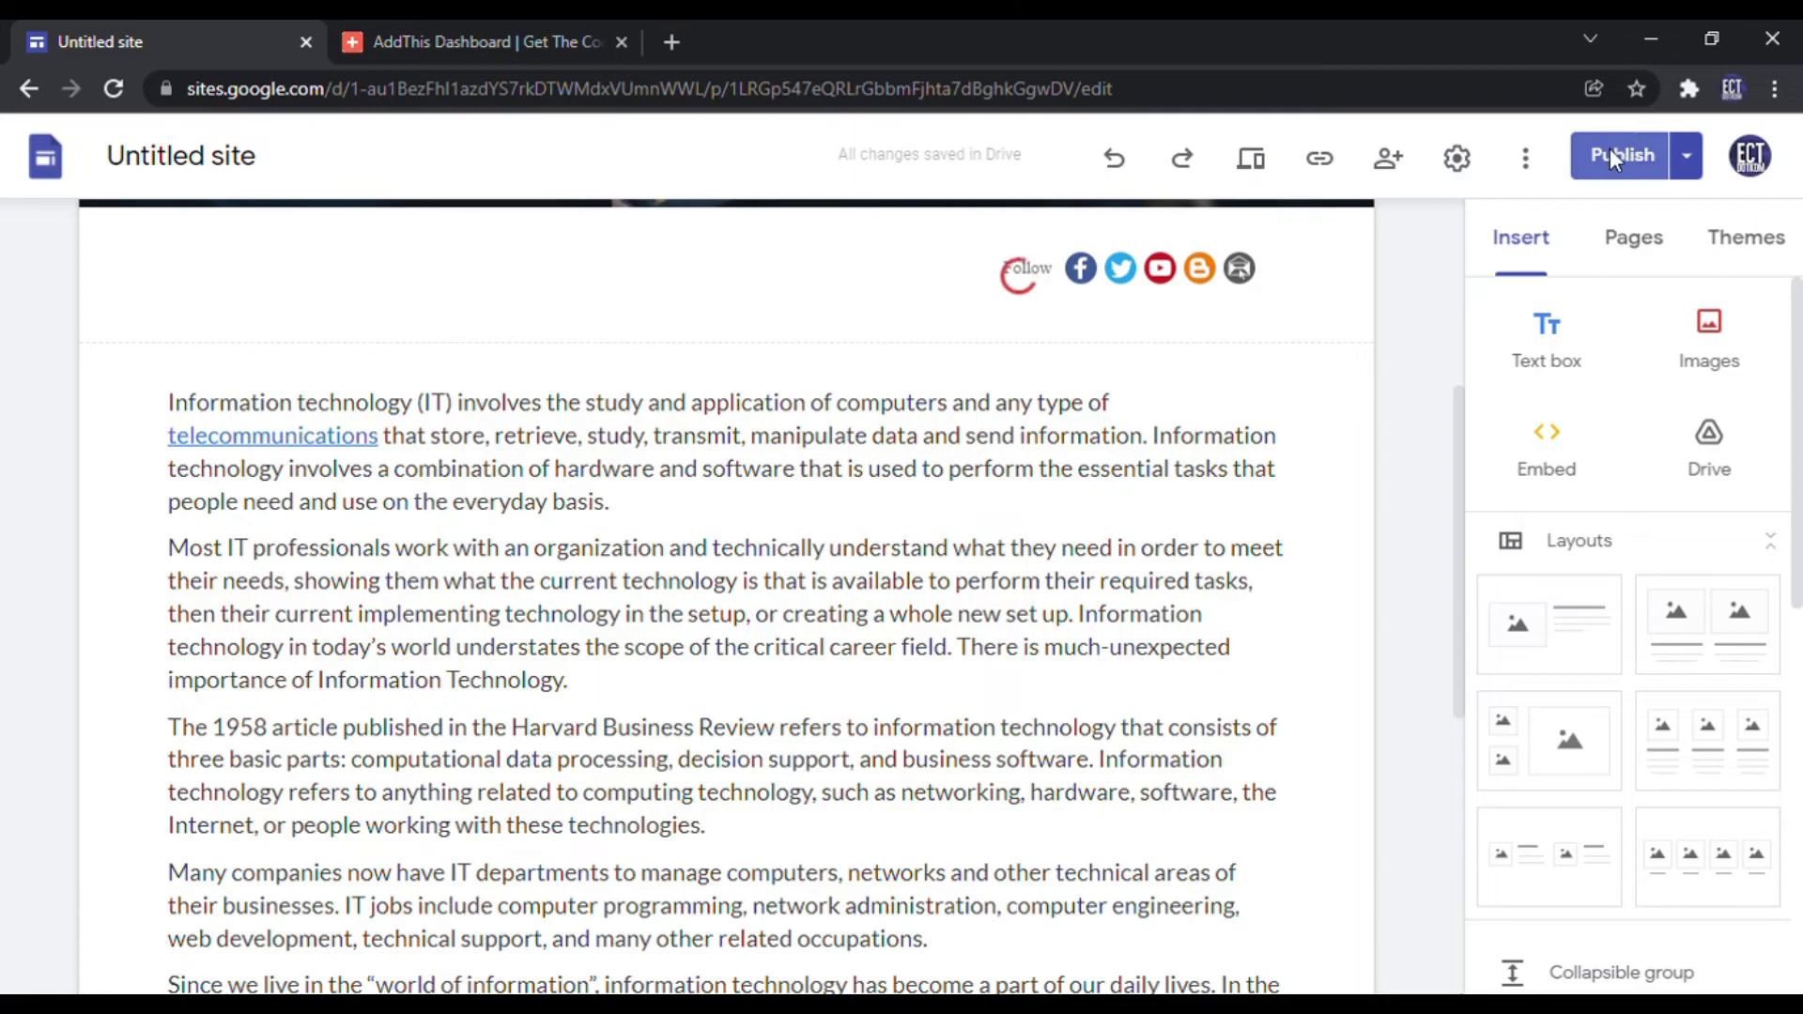
Step: Publish the ECT DOTKOM site past the tips dialog and view the live home page
click(1610, 151)
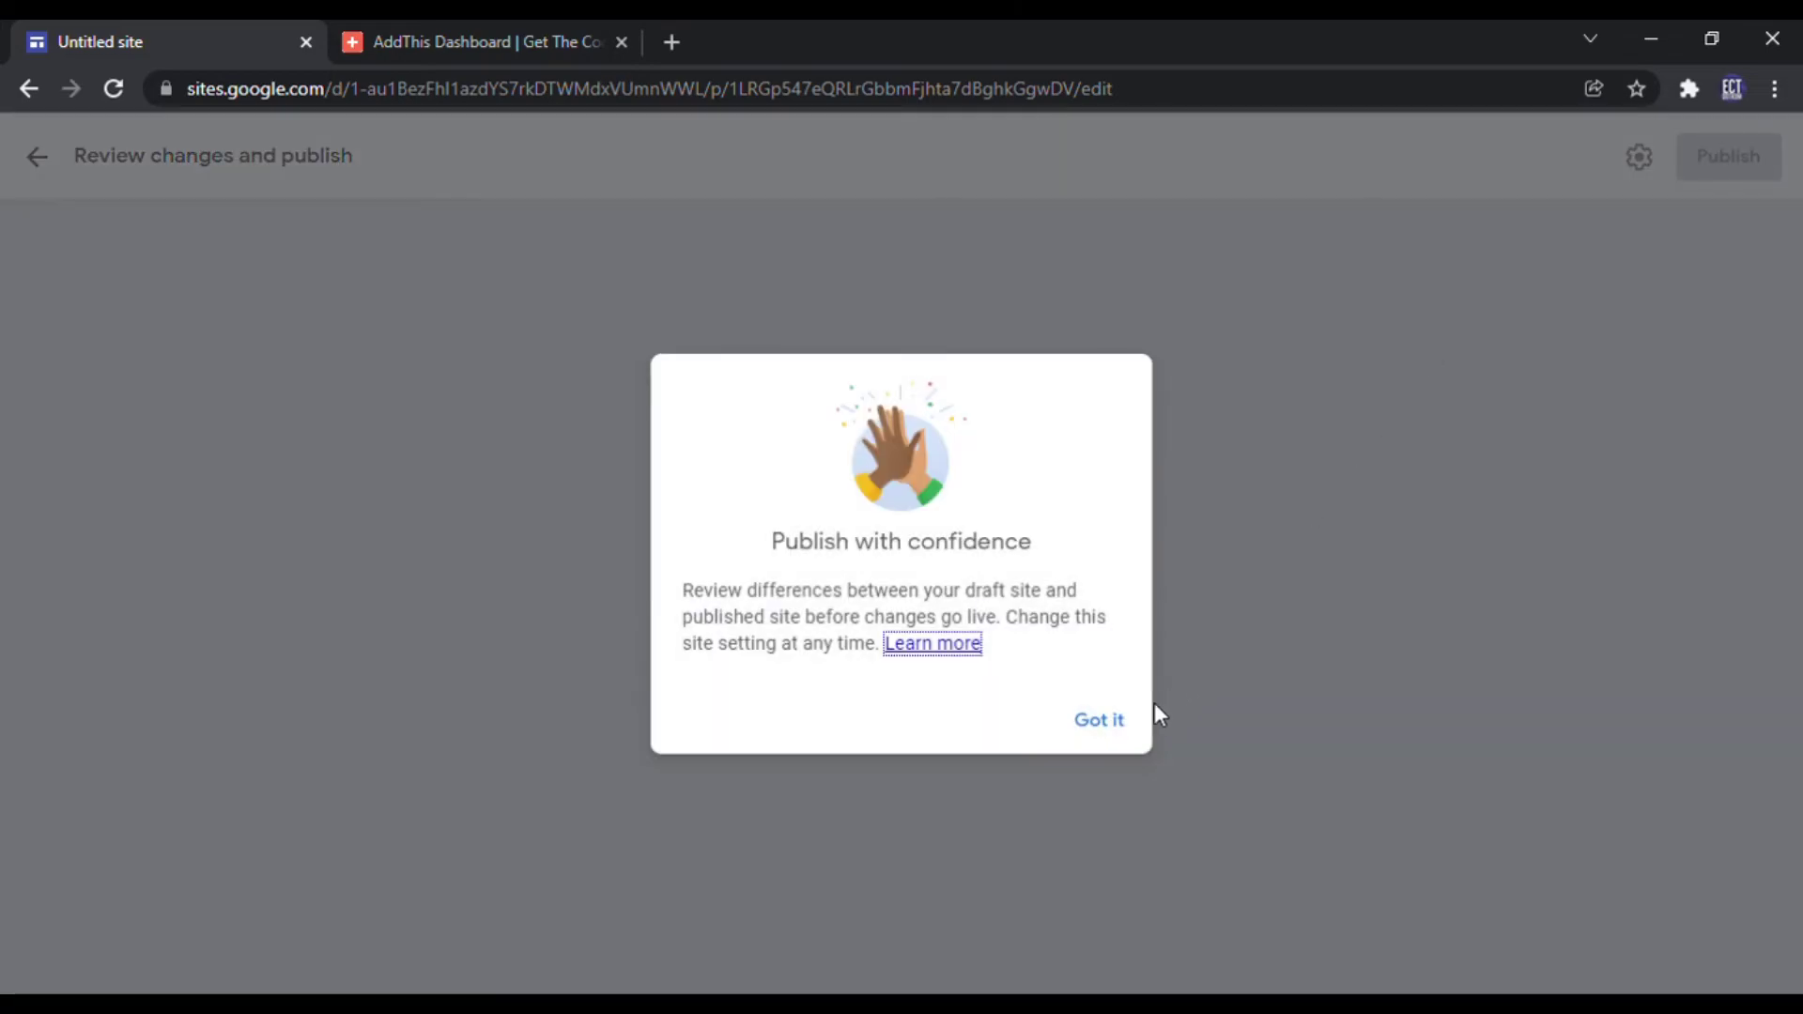
click(1105, 739)
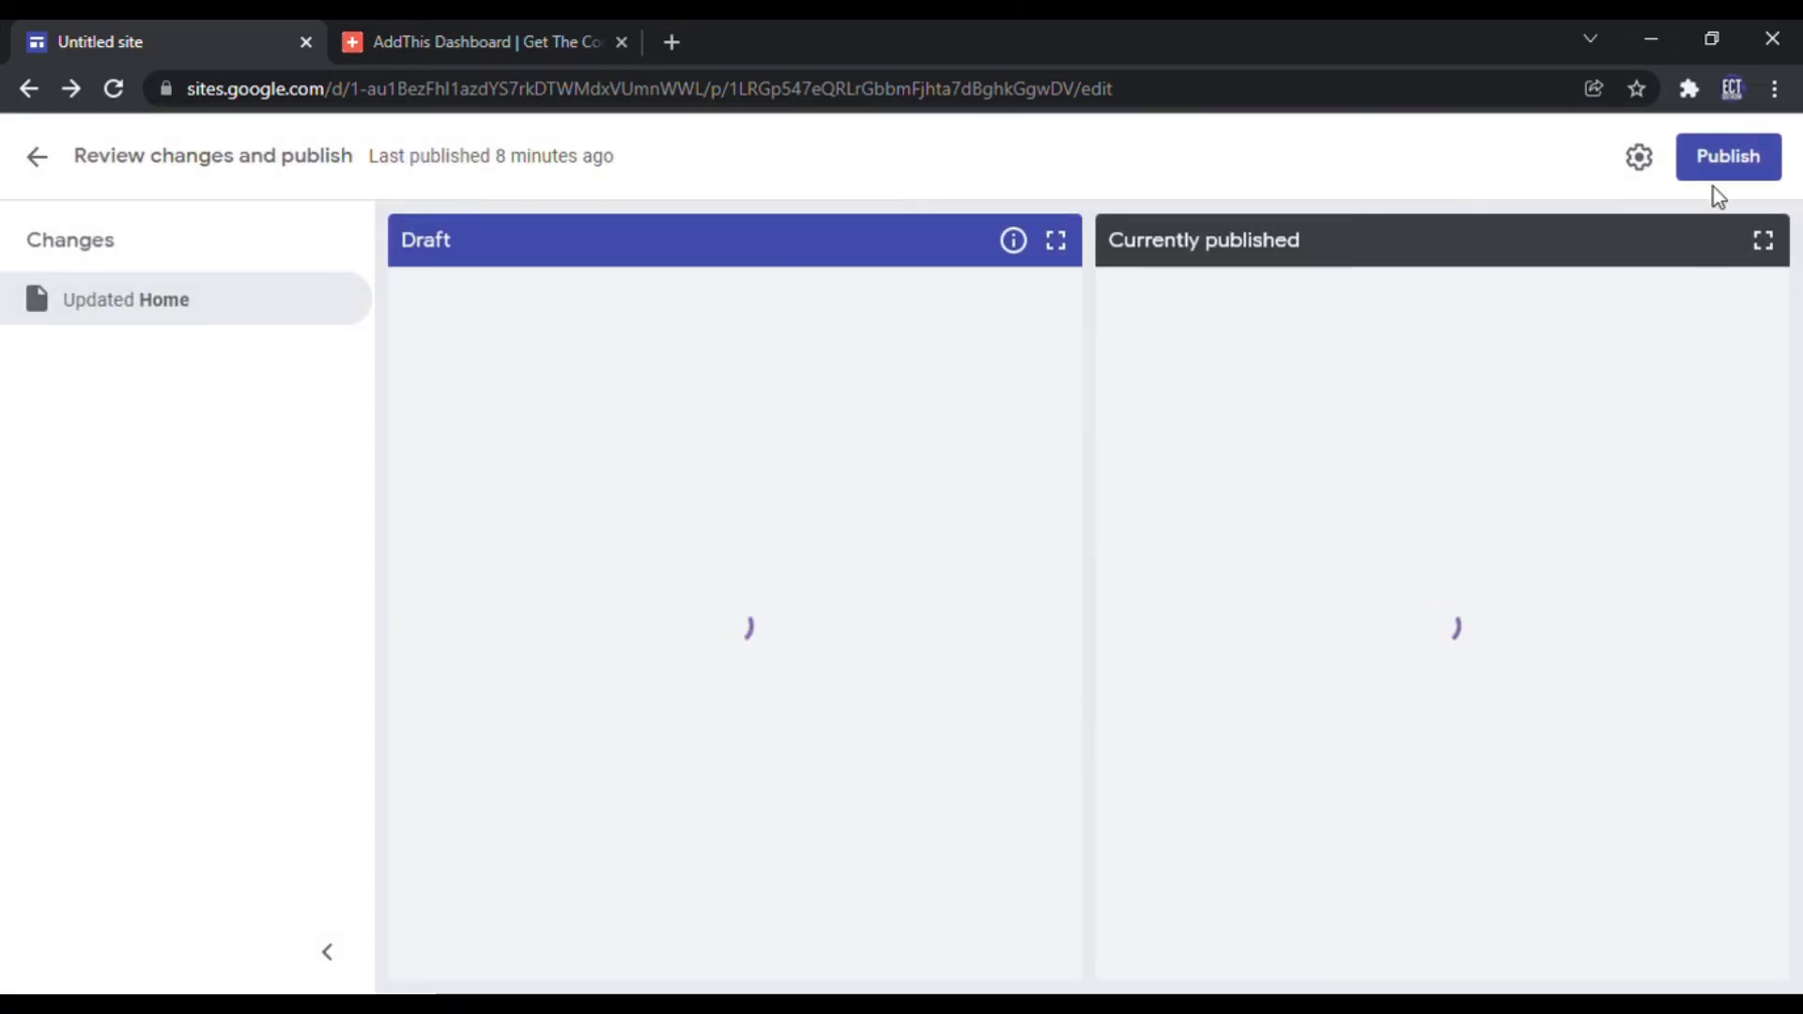
click(1747, 157)
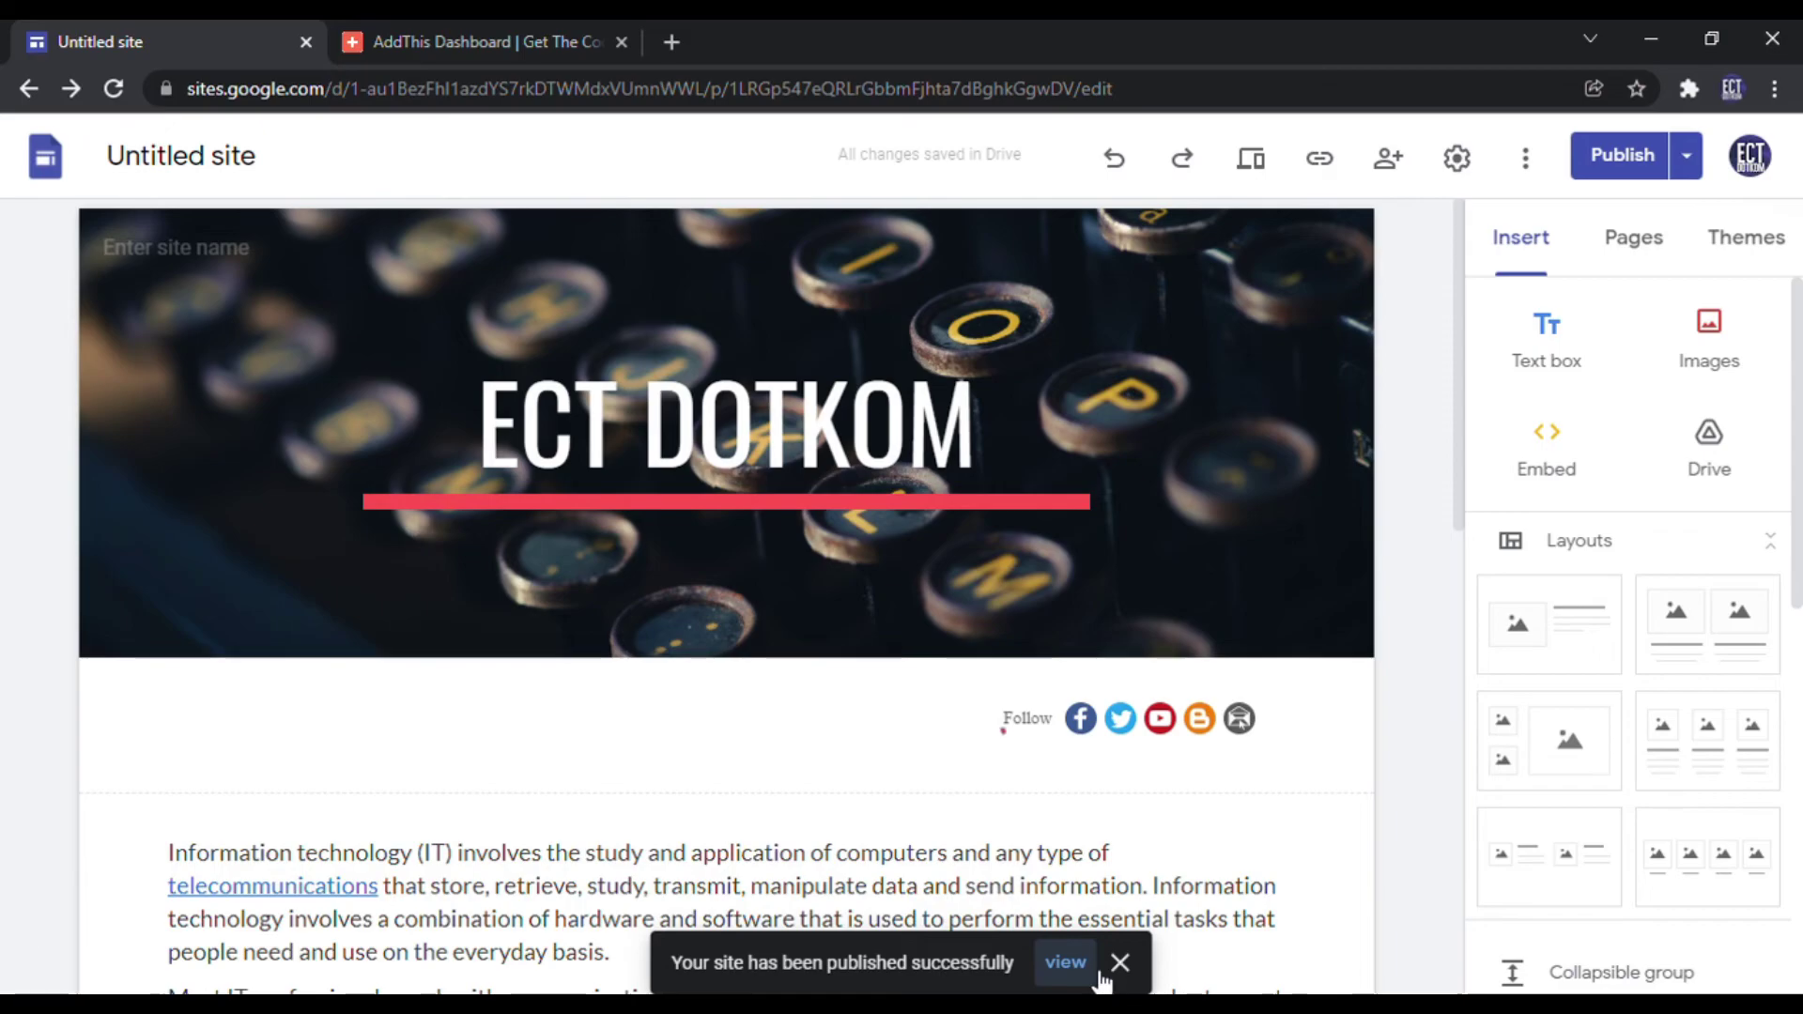
click(1065, 962)
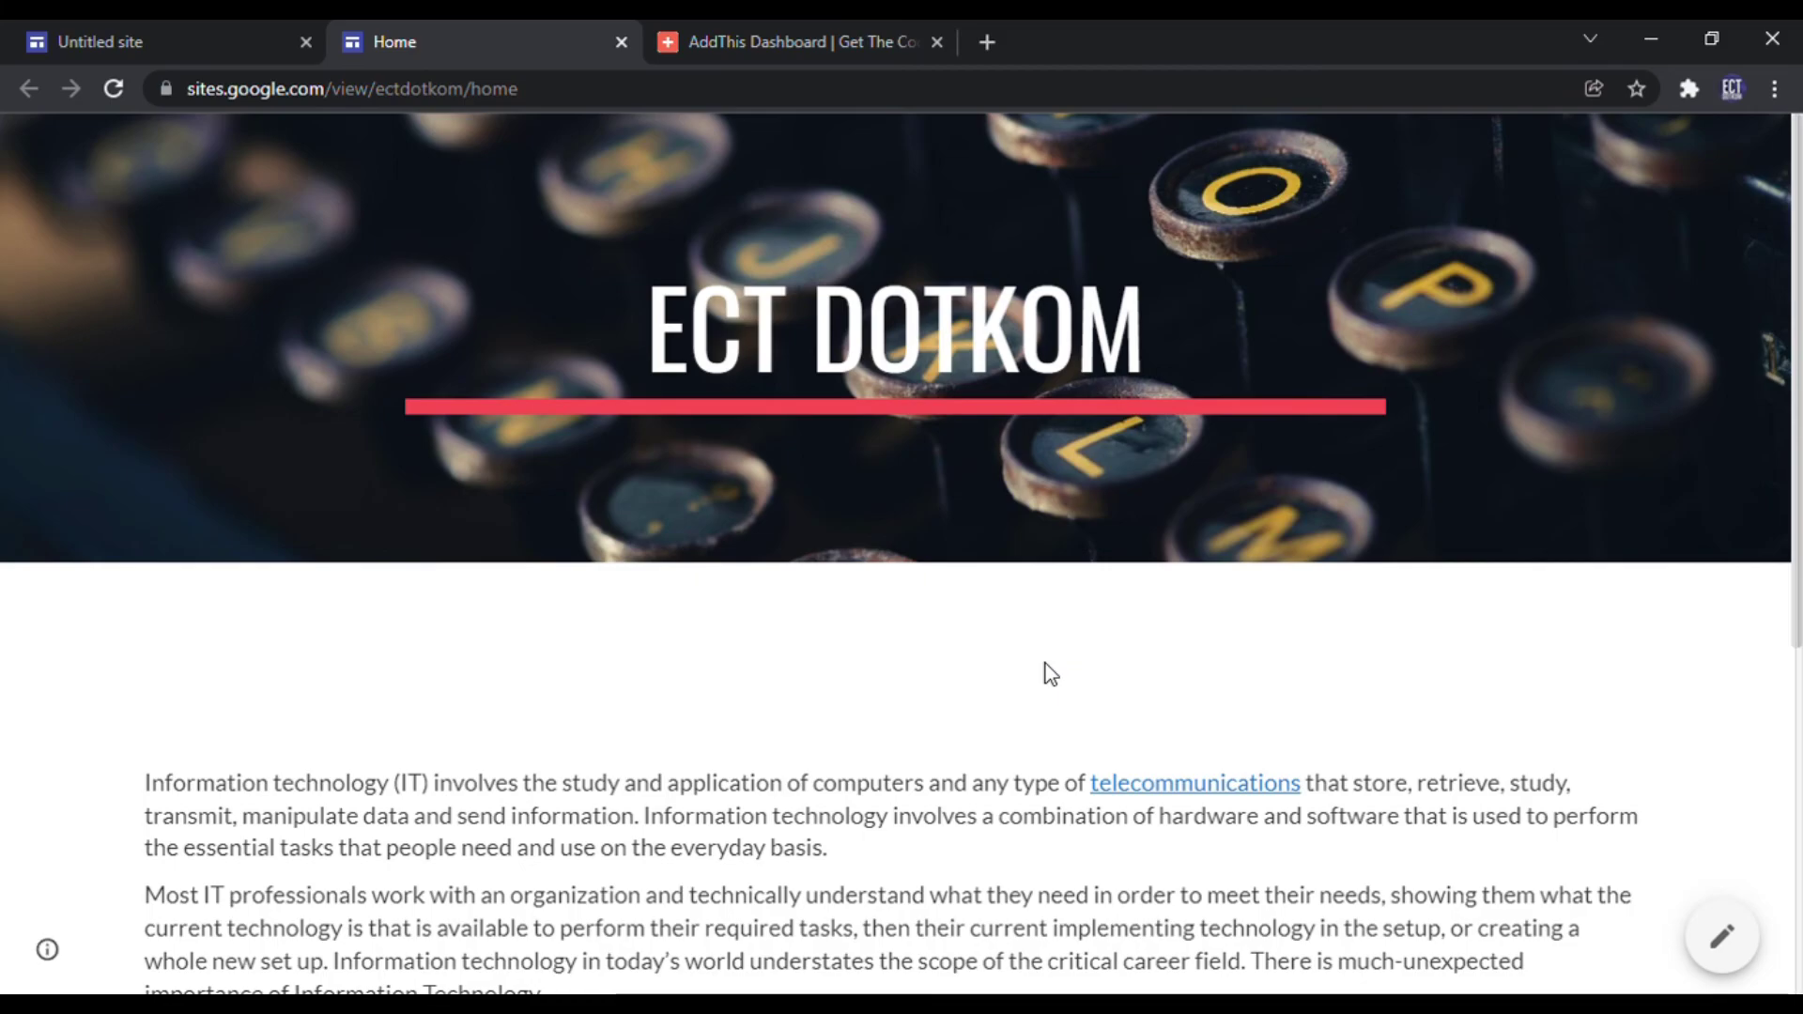
scroll(1719, 702, down, 6)
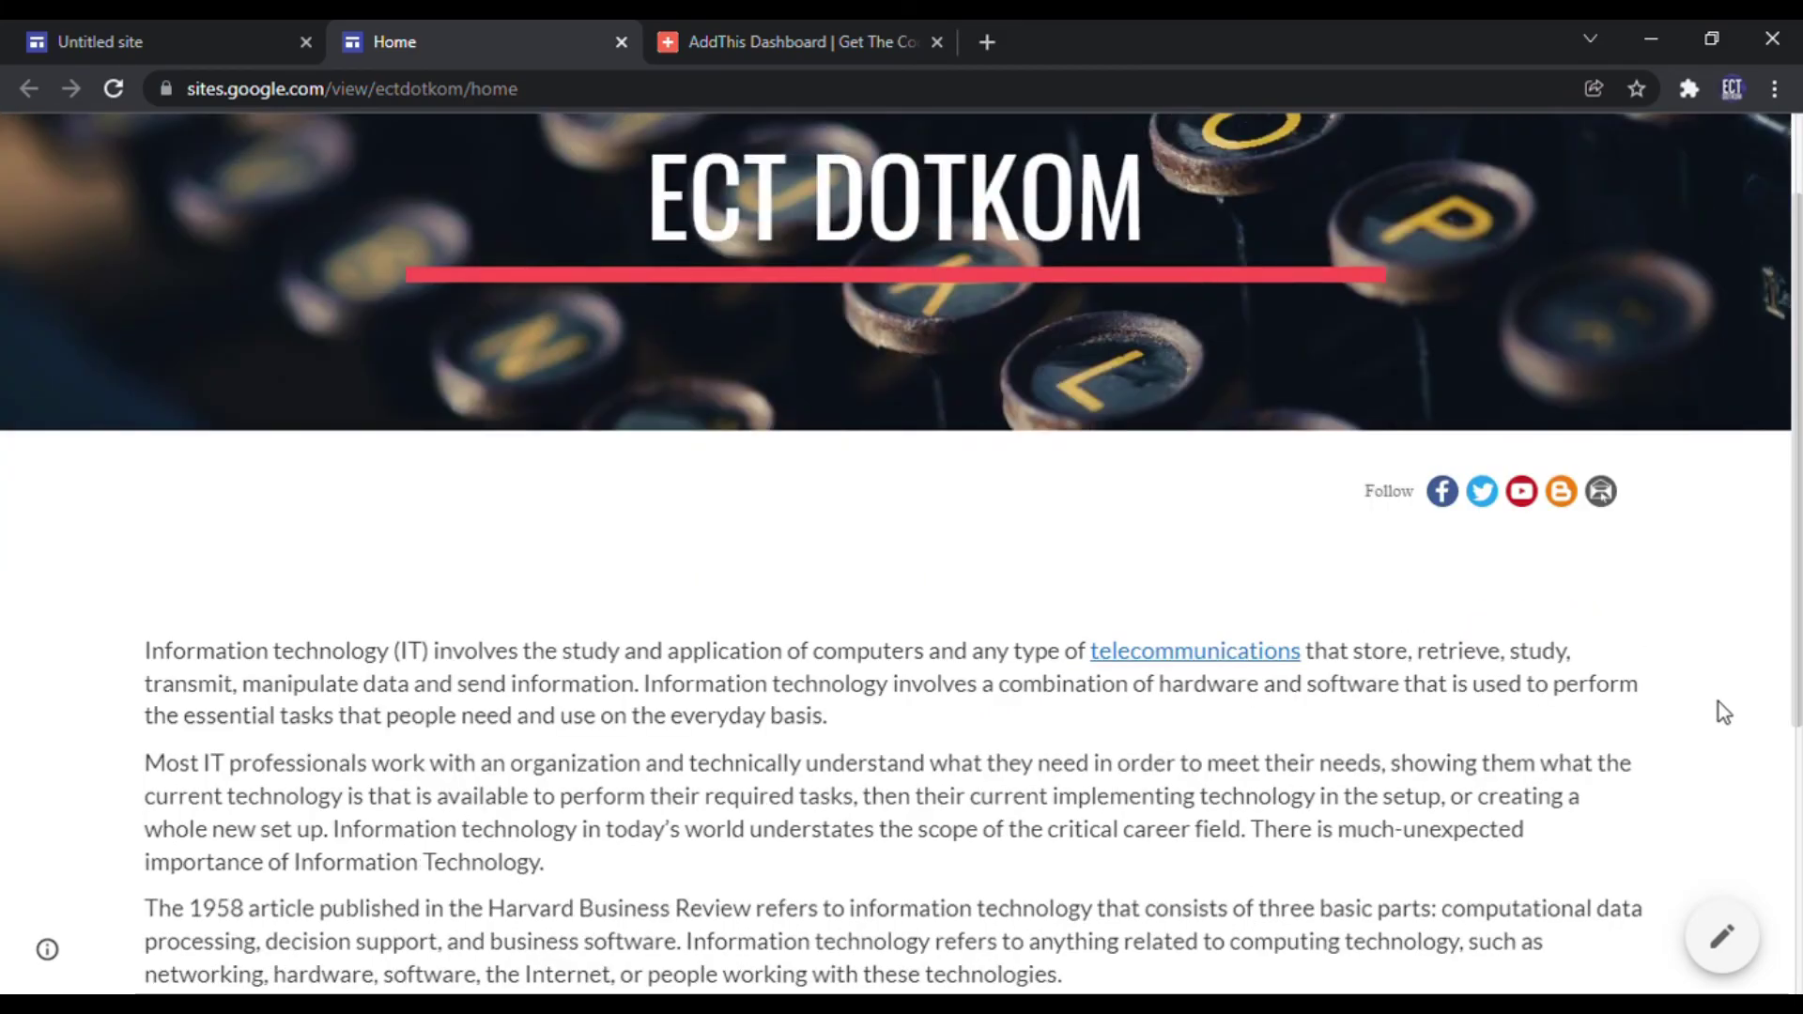
scroll(1719, 702, up, 6)
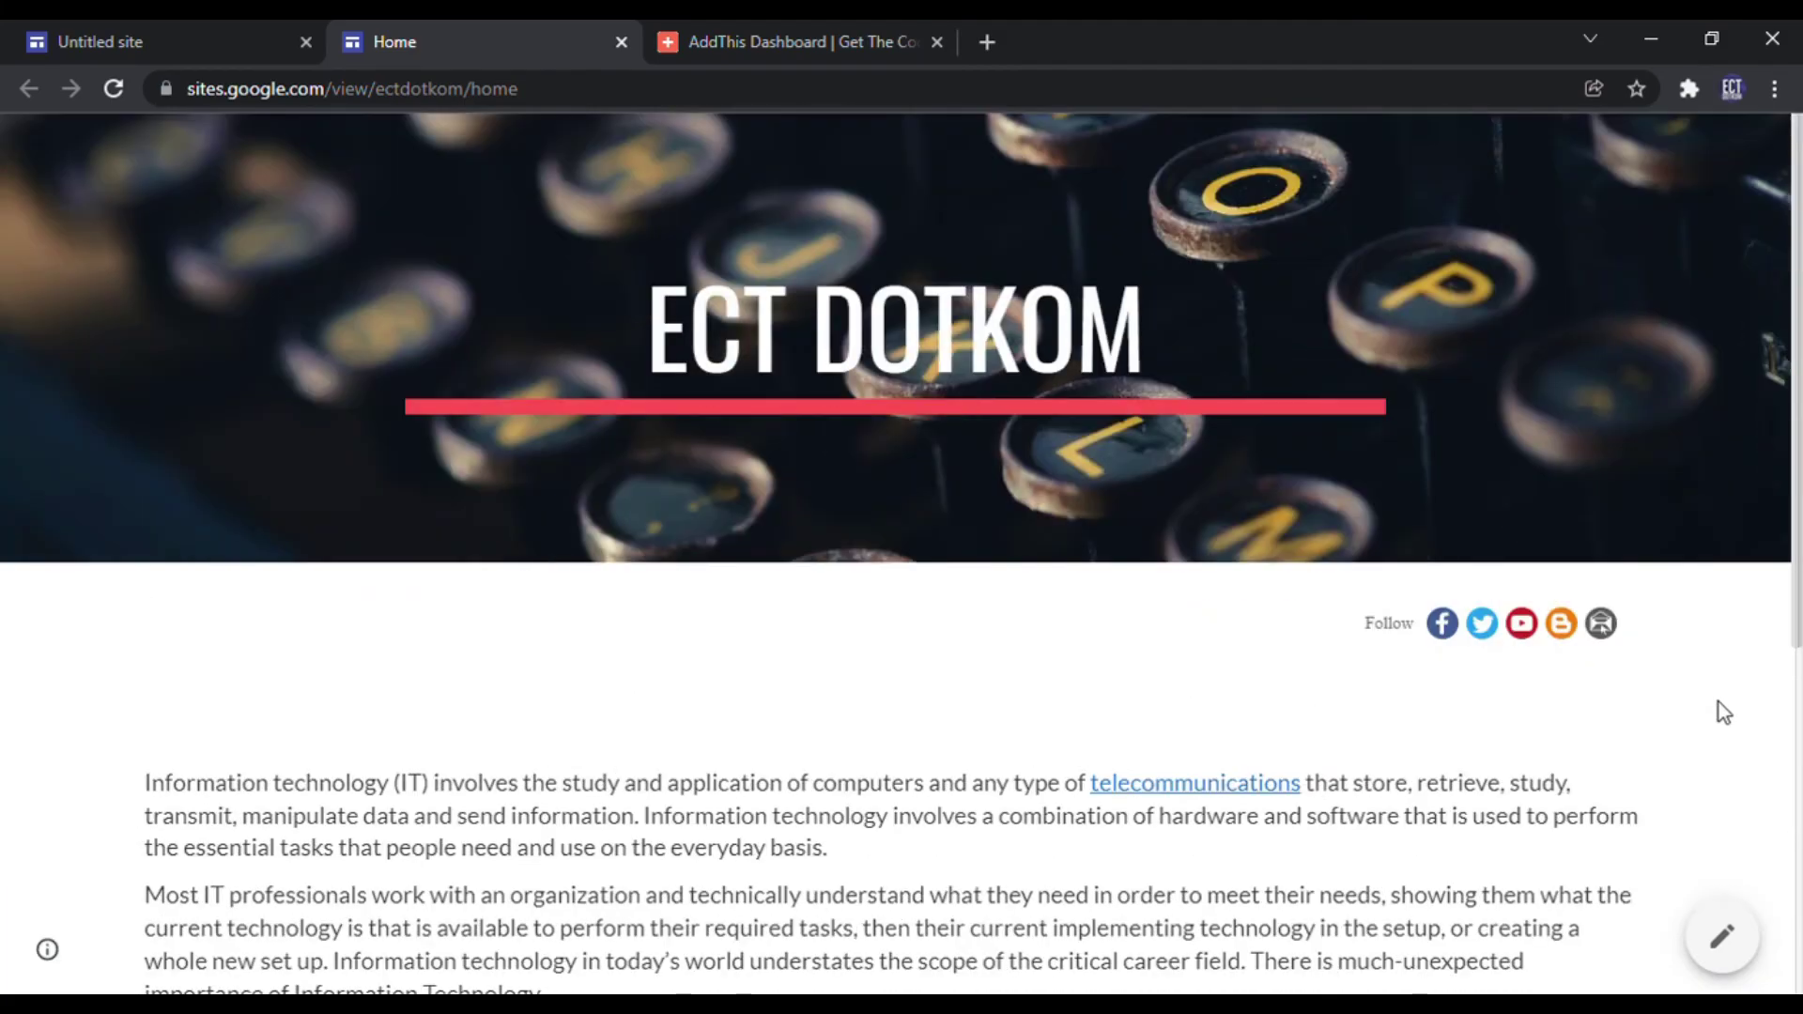